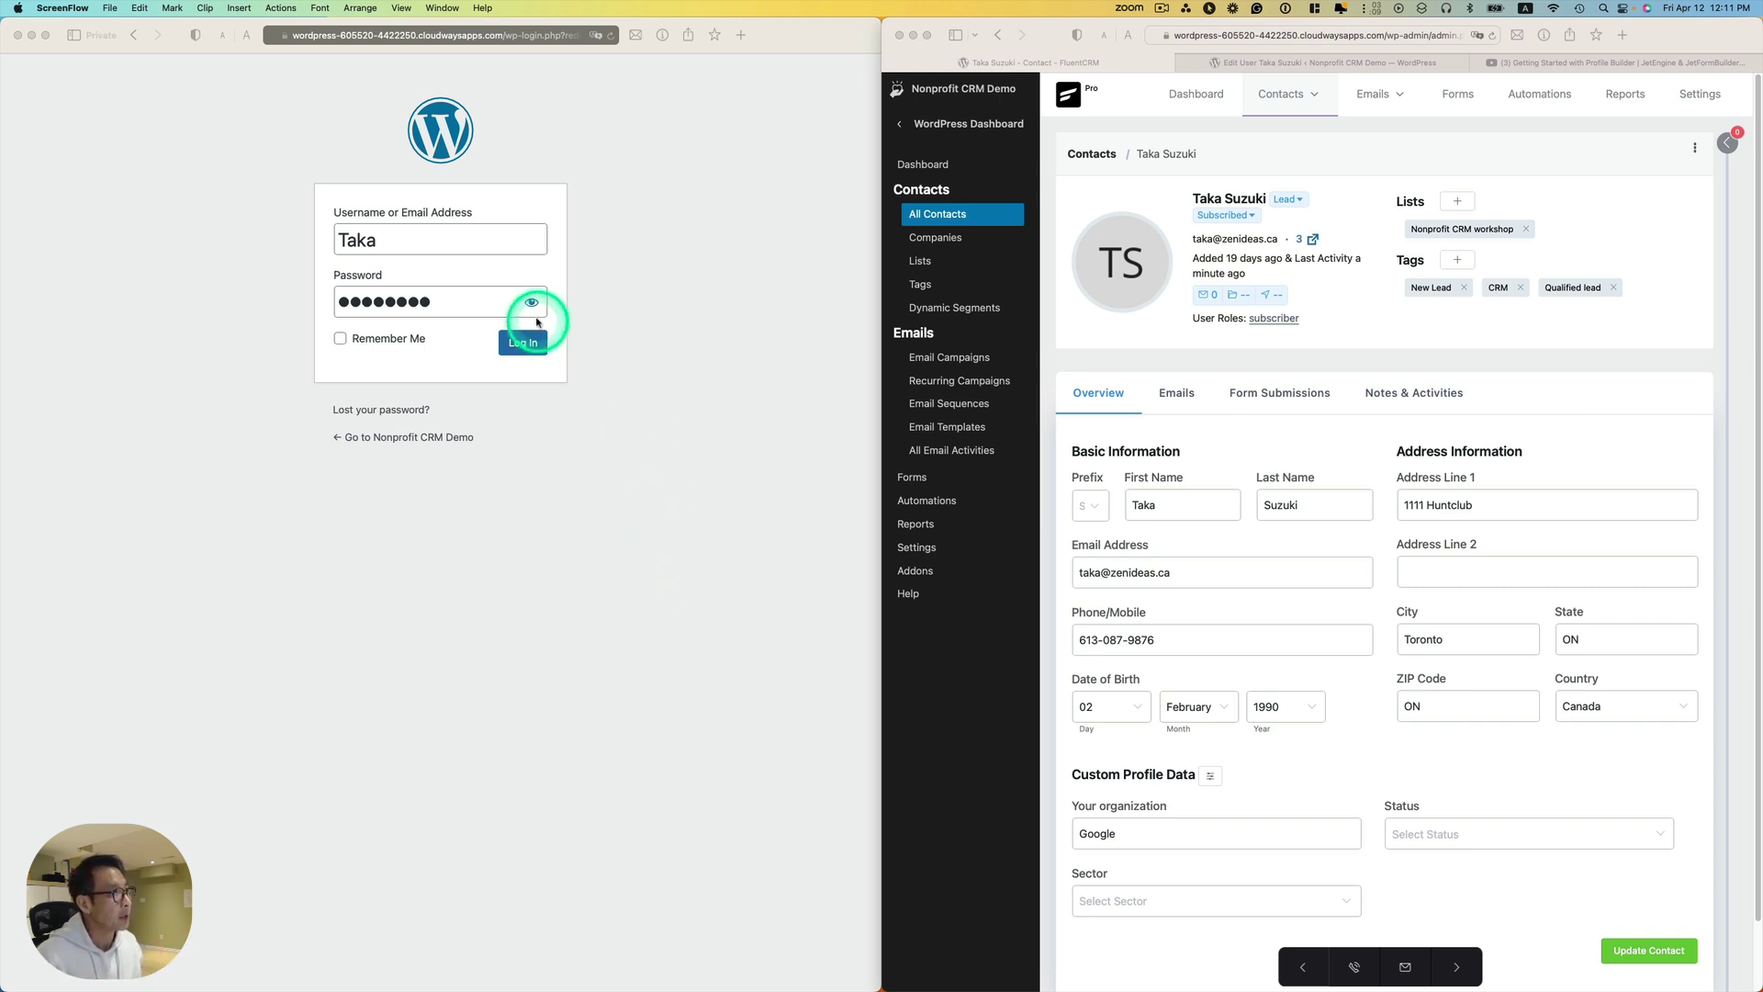
Log in as the member user to reach the account page with the Main, Add New Post and Update Profile links
{"action": "left_click", "coordinate": [526, 346]}
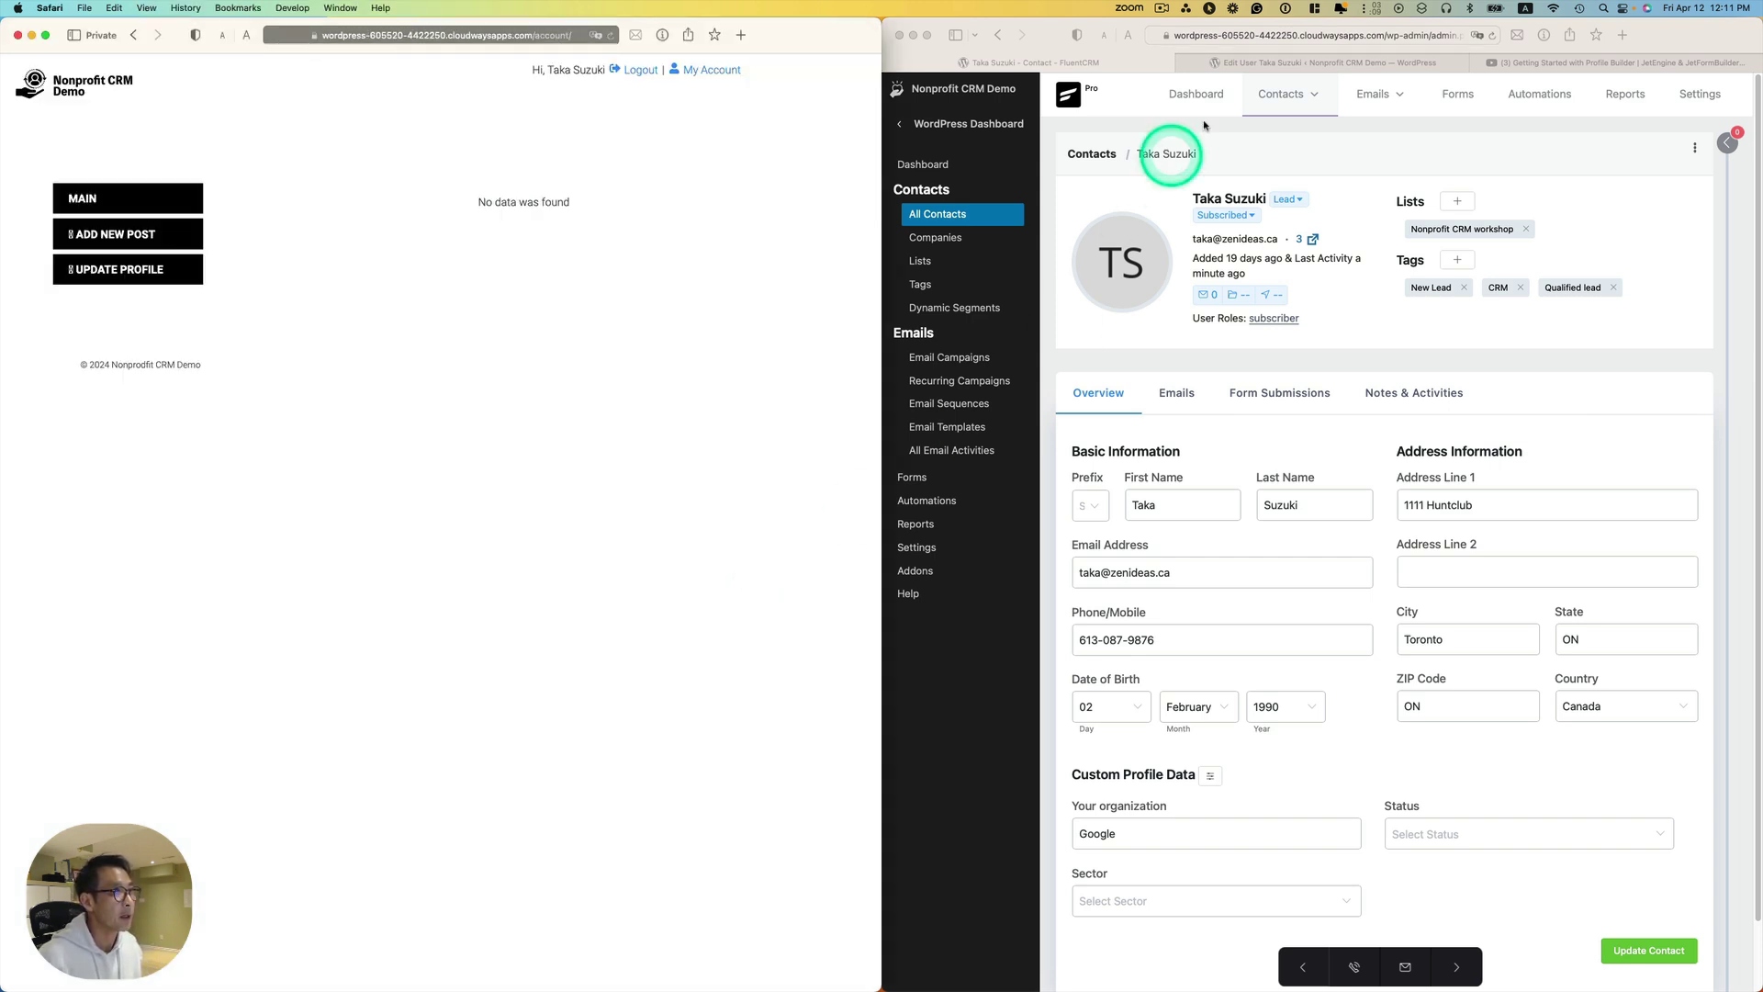
{"action": "left_click", "coordinate": [1350, 61]}
{"action": "scroll", "coordinate": [1194, 421], "scroll_direction": "up", "scroll_amount": 2}
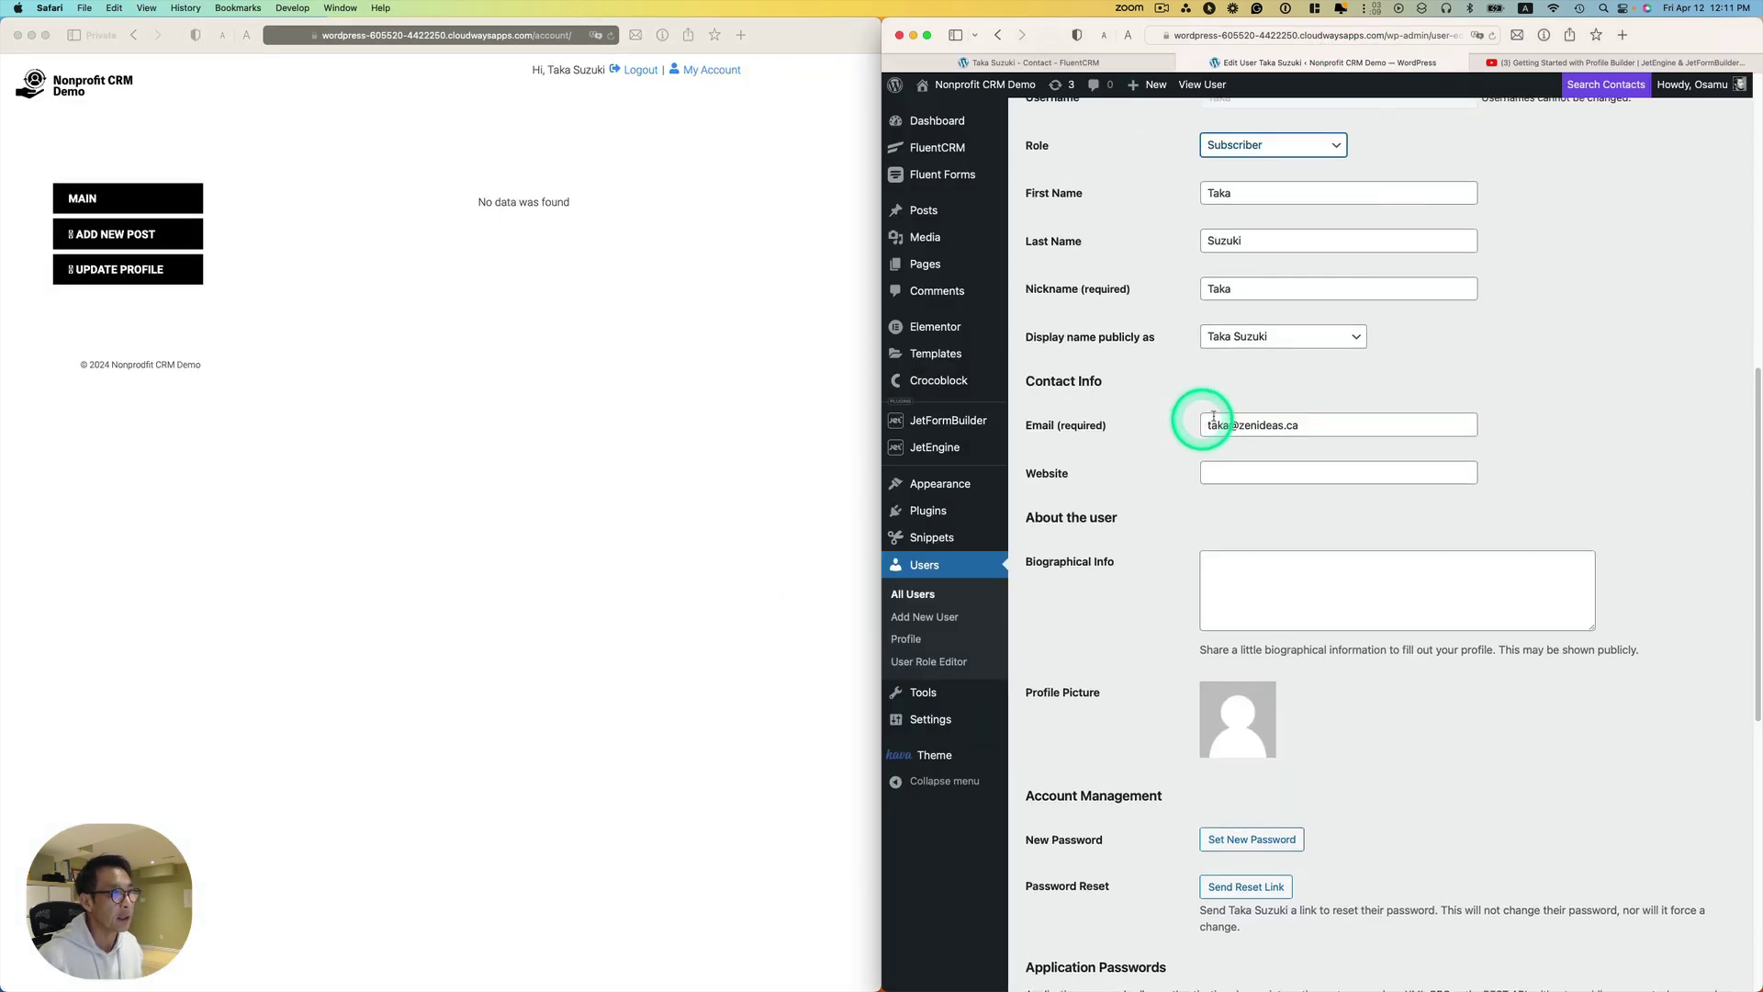
{"action": "scroll", "coordinate": [1278, 415], "scroll_direction": "up", "scroll_amount": 1}
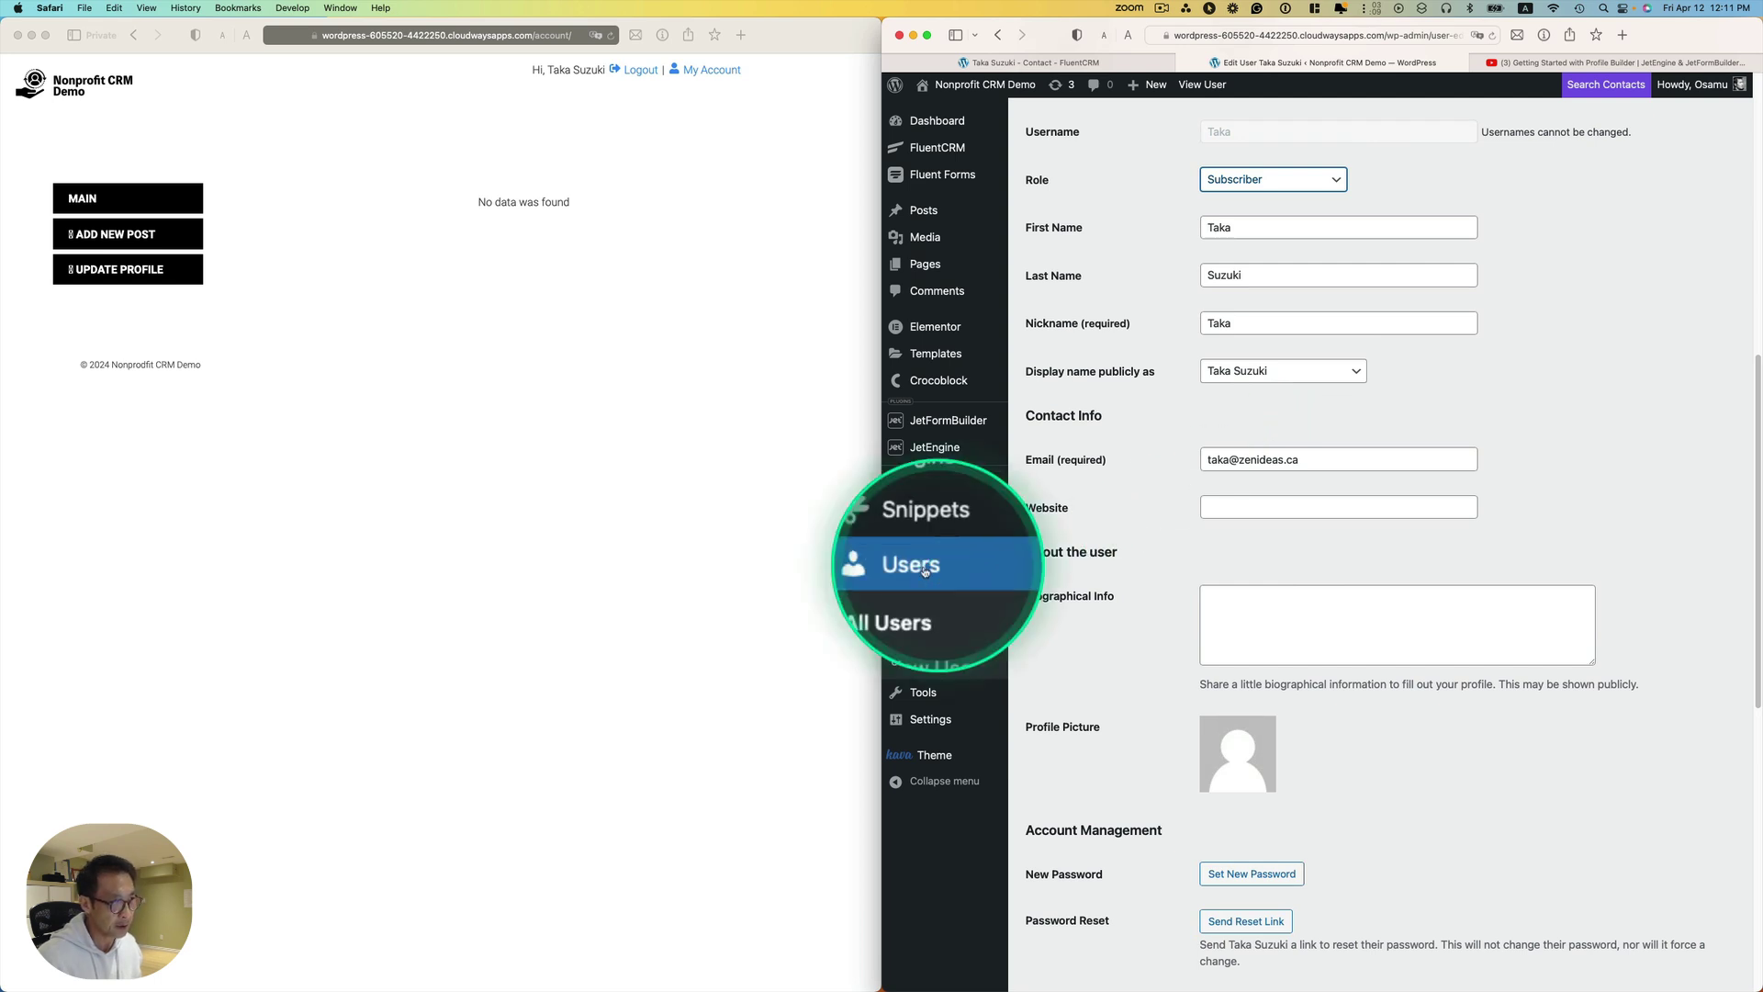
{"action": "left_click", "coordinate": [1141, 60]}
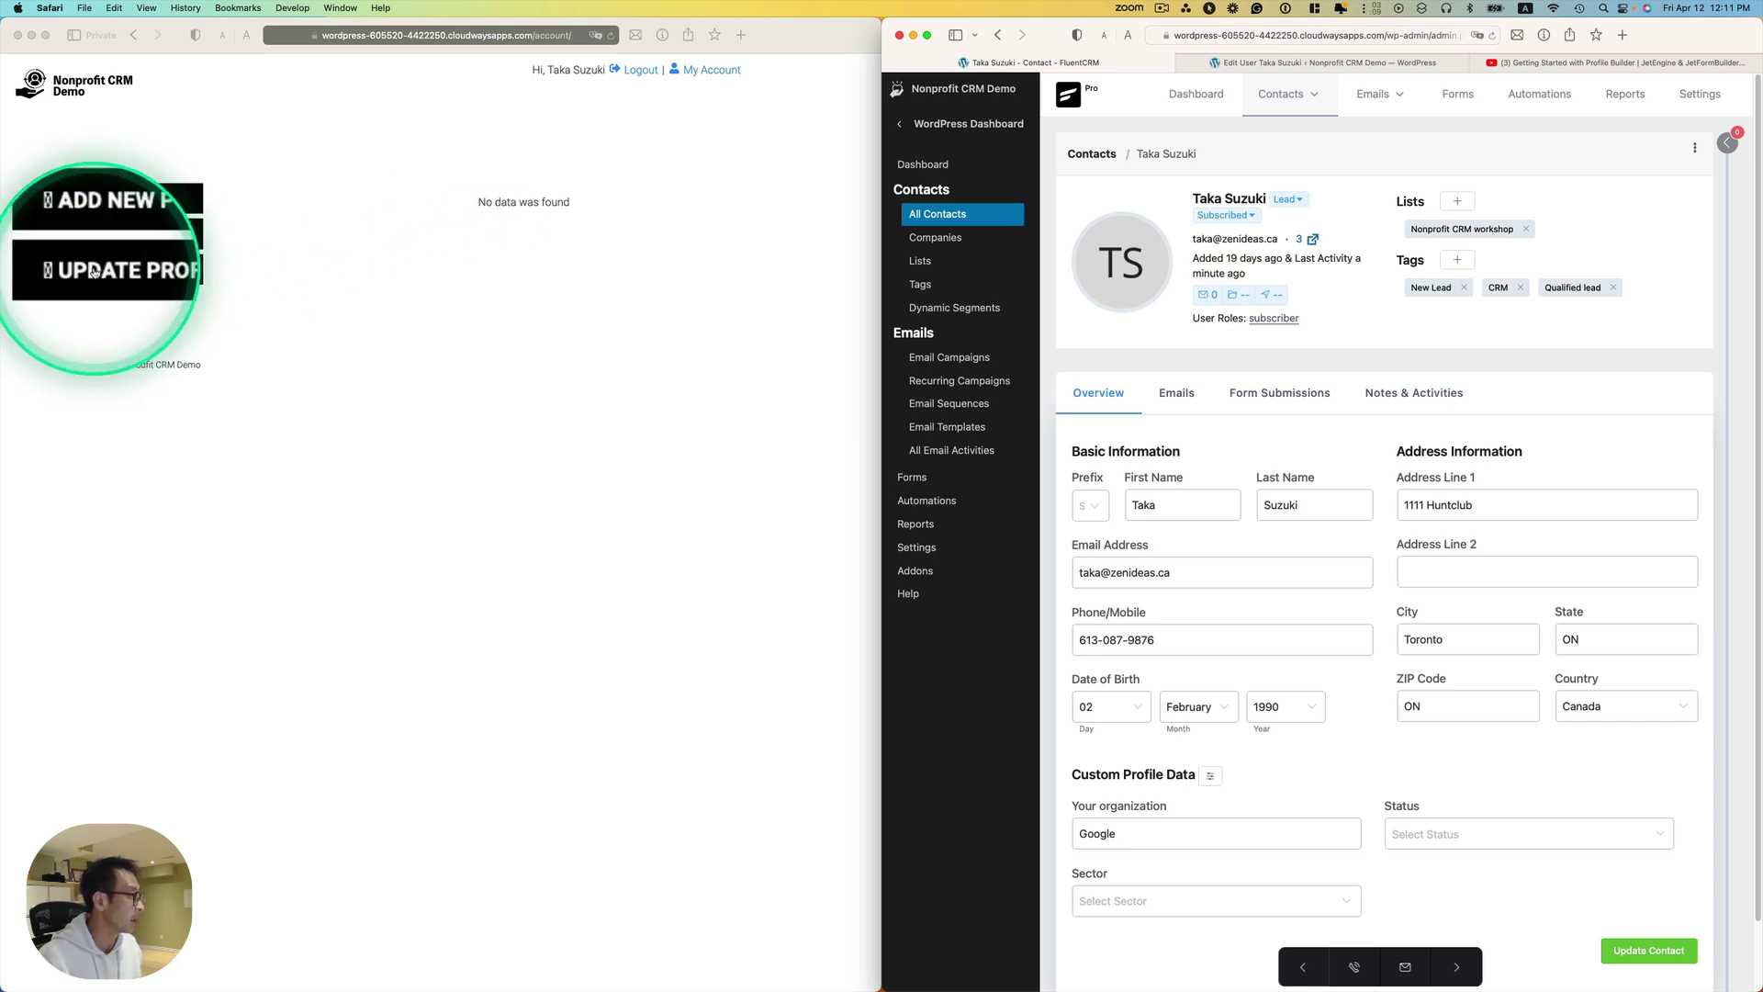
Change the contact's Address Line 1 to '1234 Huntclub' in FluentCRM and confirm it on the profile form
{"action": "left_click", "coordinate": [132, 277]}
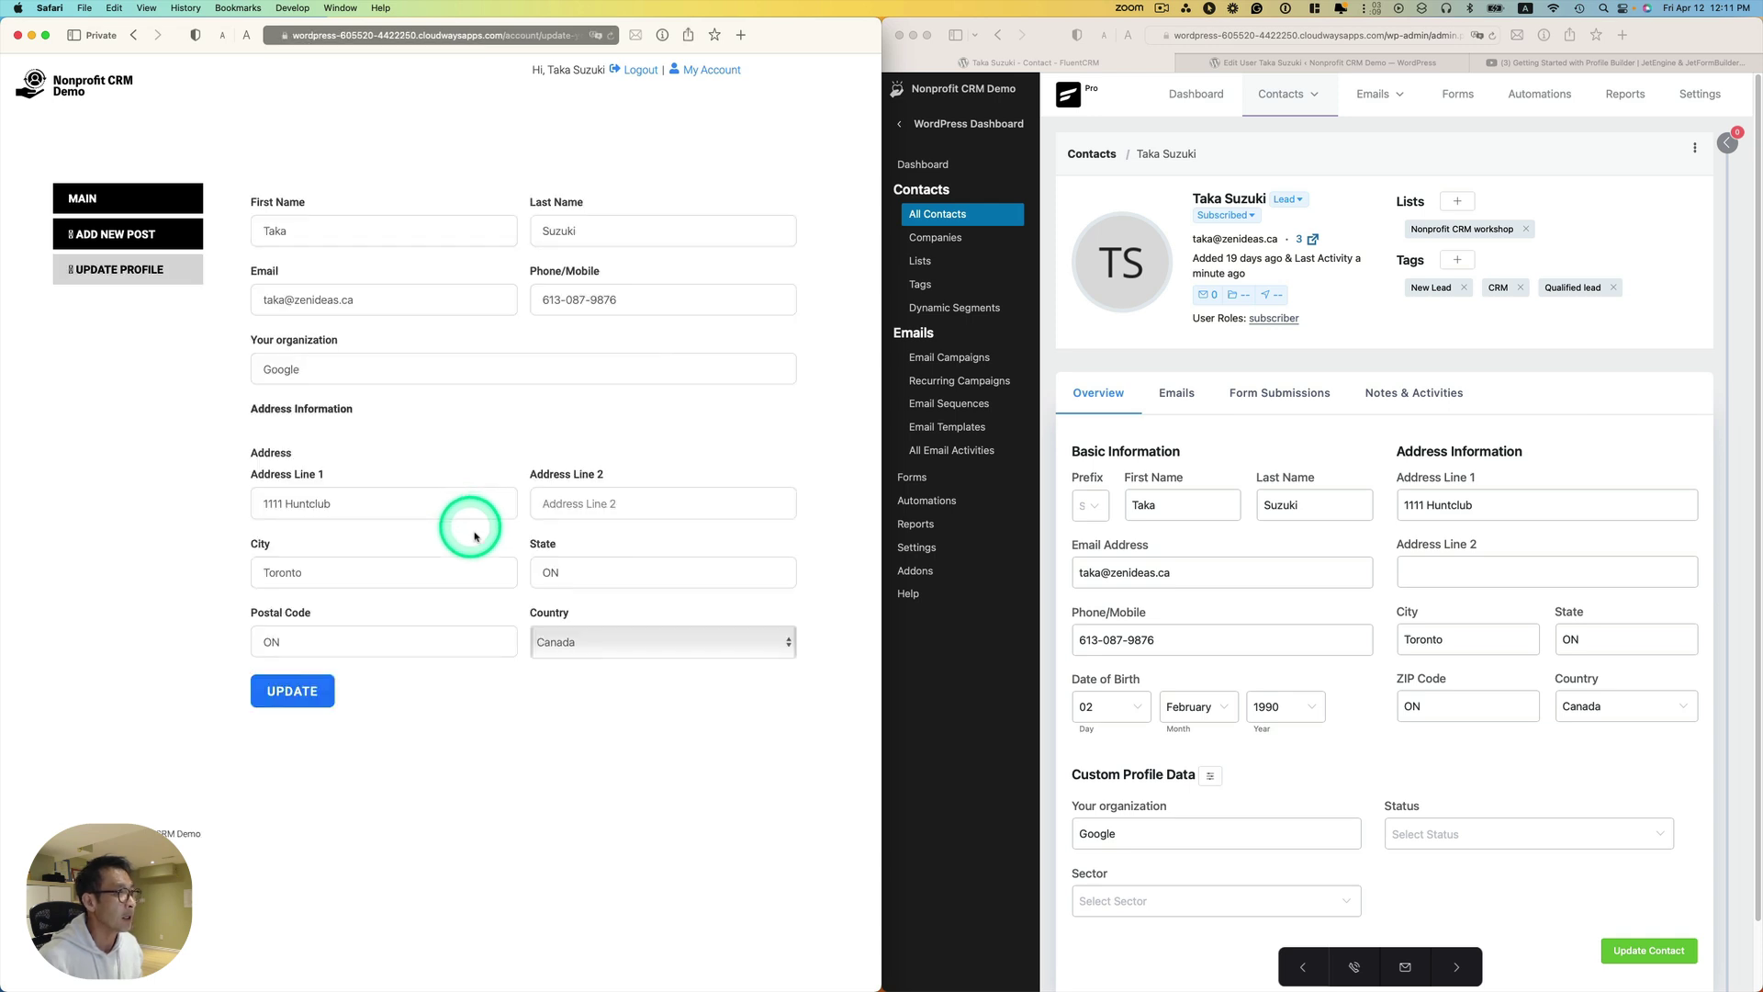
{"action": "scroll", "coordinate": [1171, 540], "scroll_direction": "down", "scroll_amount": 2}
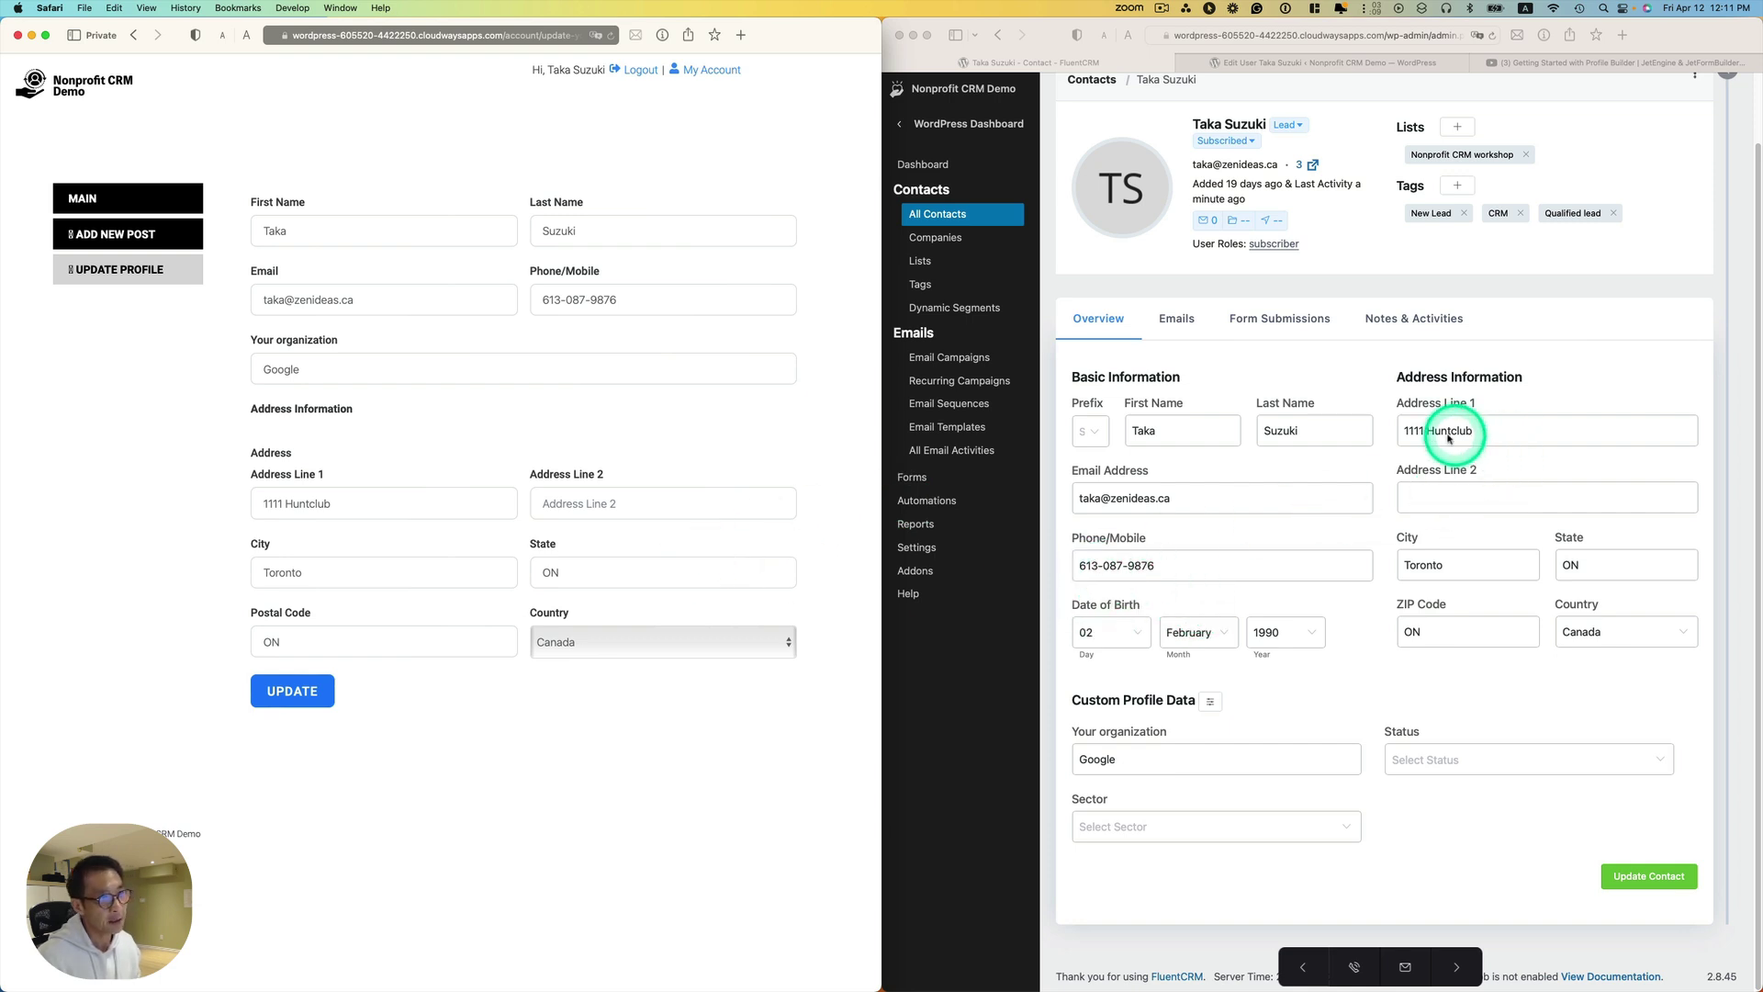
{"action": "left_click", "coordinate": [1417, 430]}
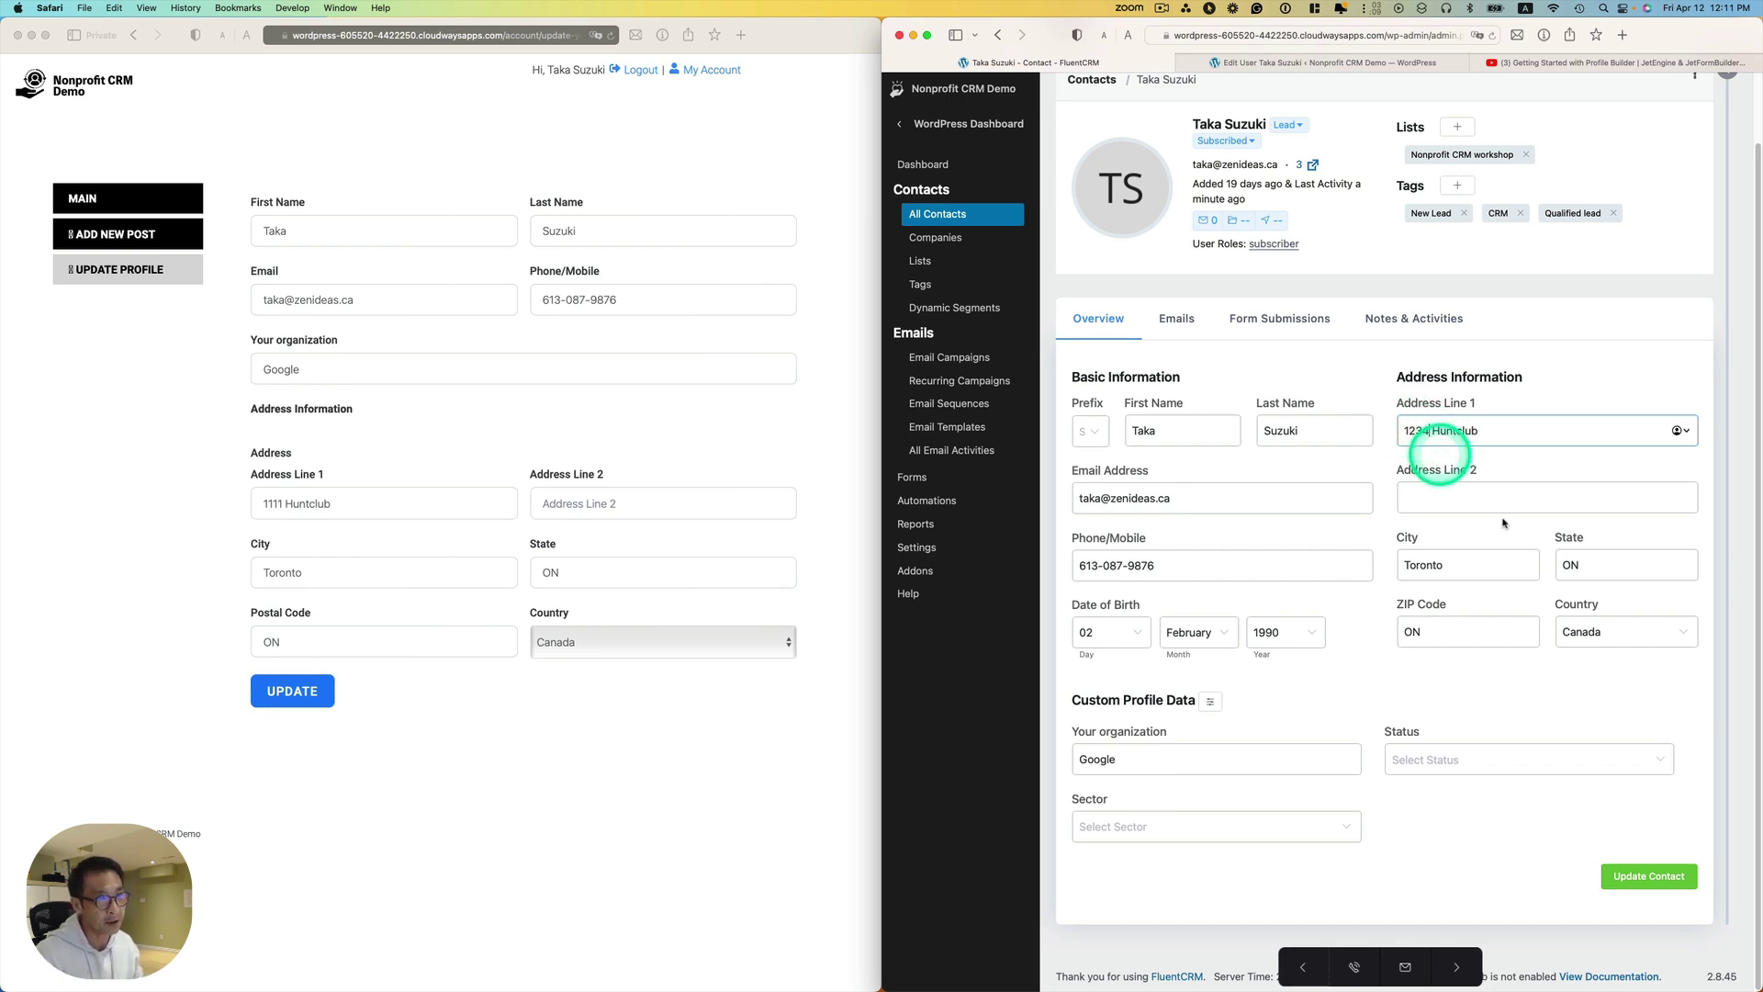
{"action": "left_click", "coordinate": [1640, 877]}
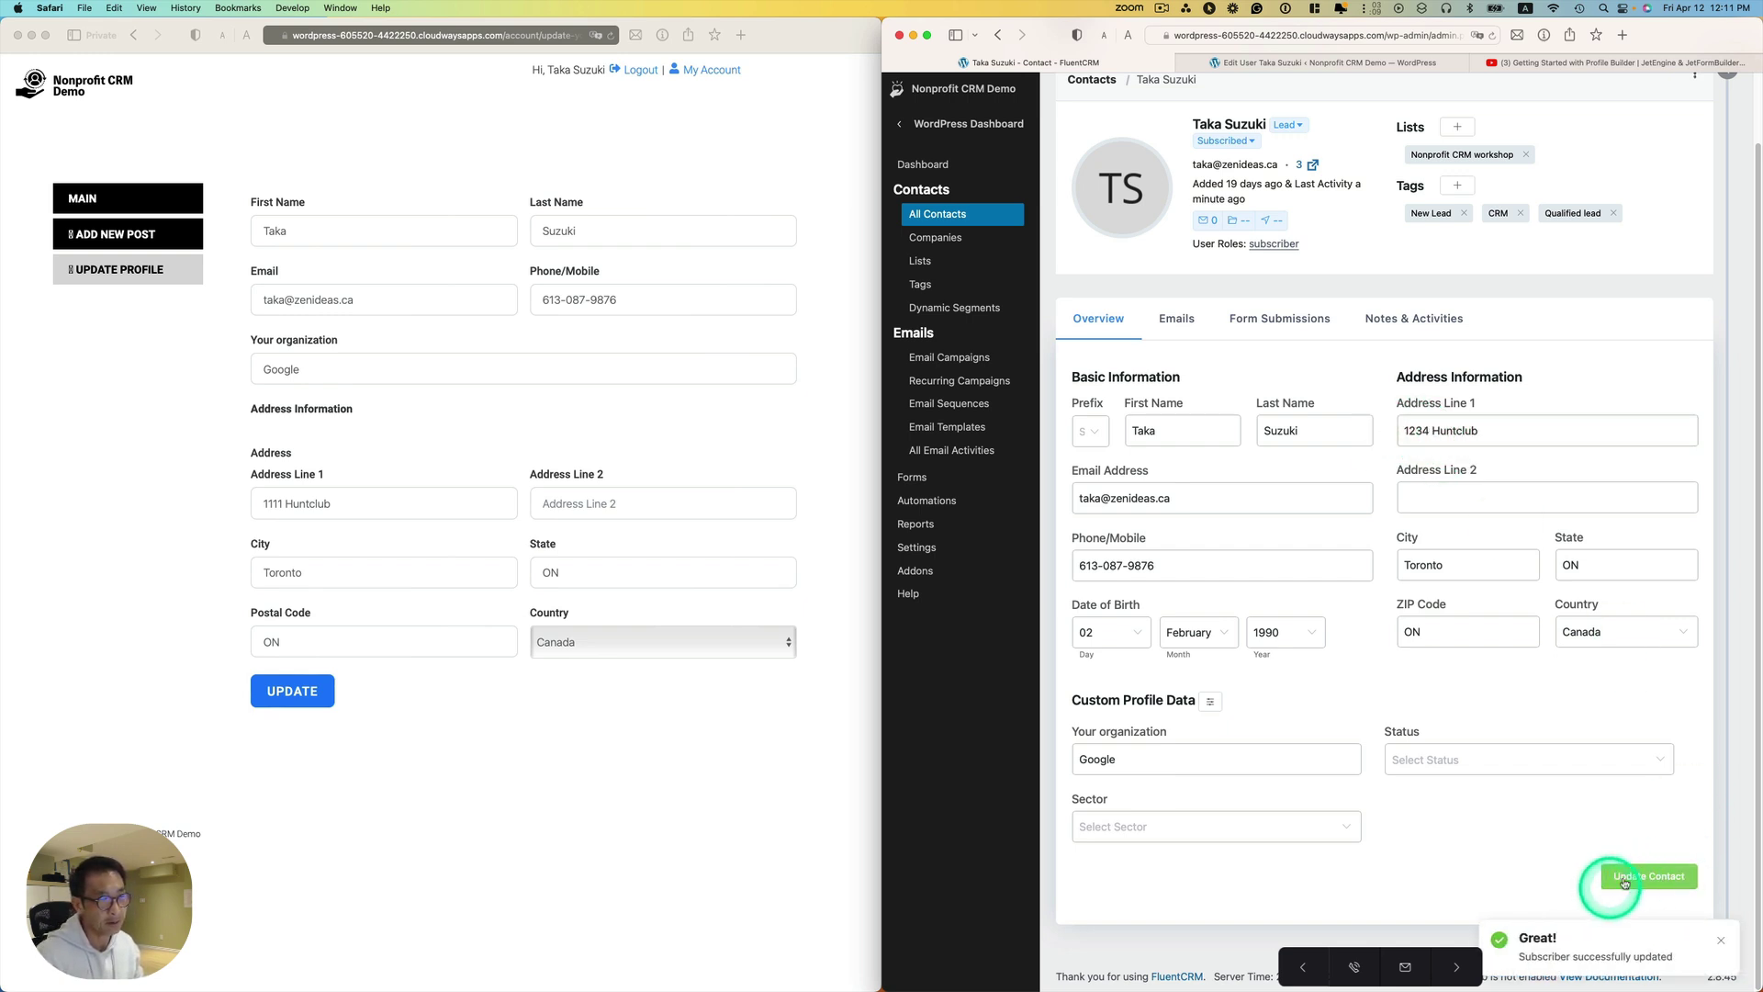
{"action": "left_click", "coordinate": [612, 36]}
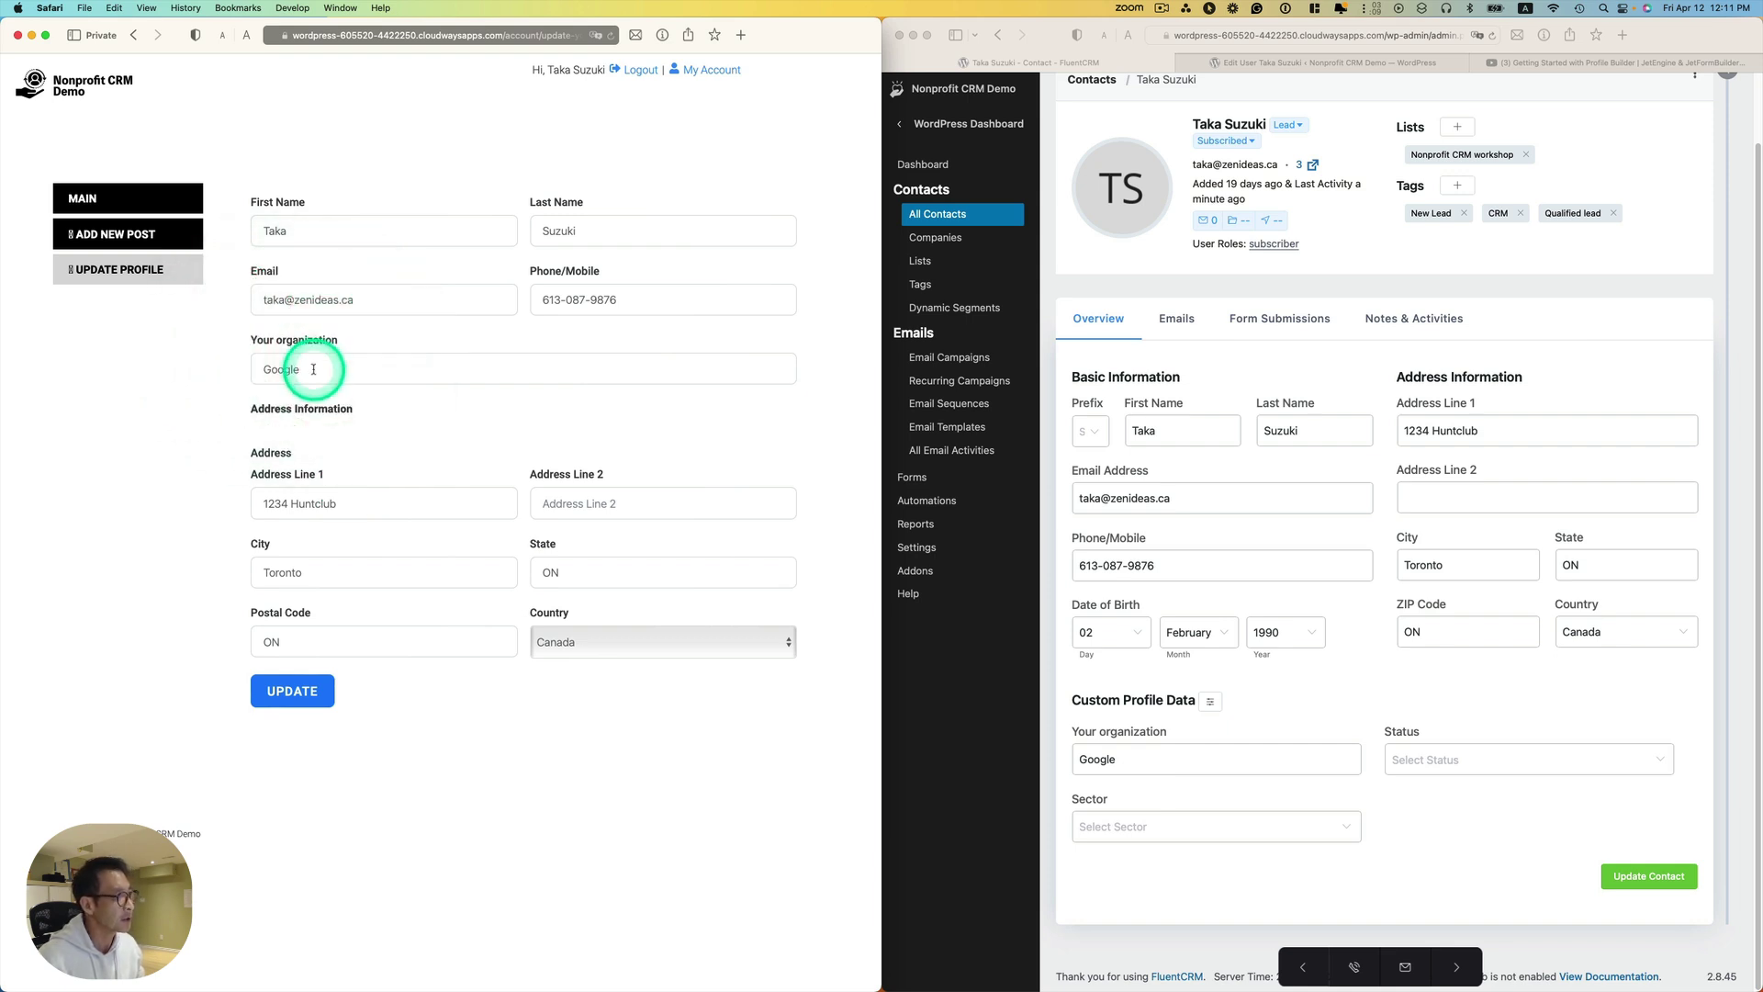
Replace the organization Google with Apple on the profile form, submit it, and verify it in FluentCRM
{"action": "double_click", "coordinate": [257, 371]}
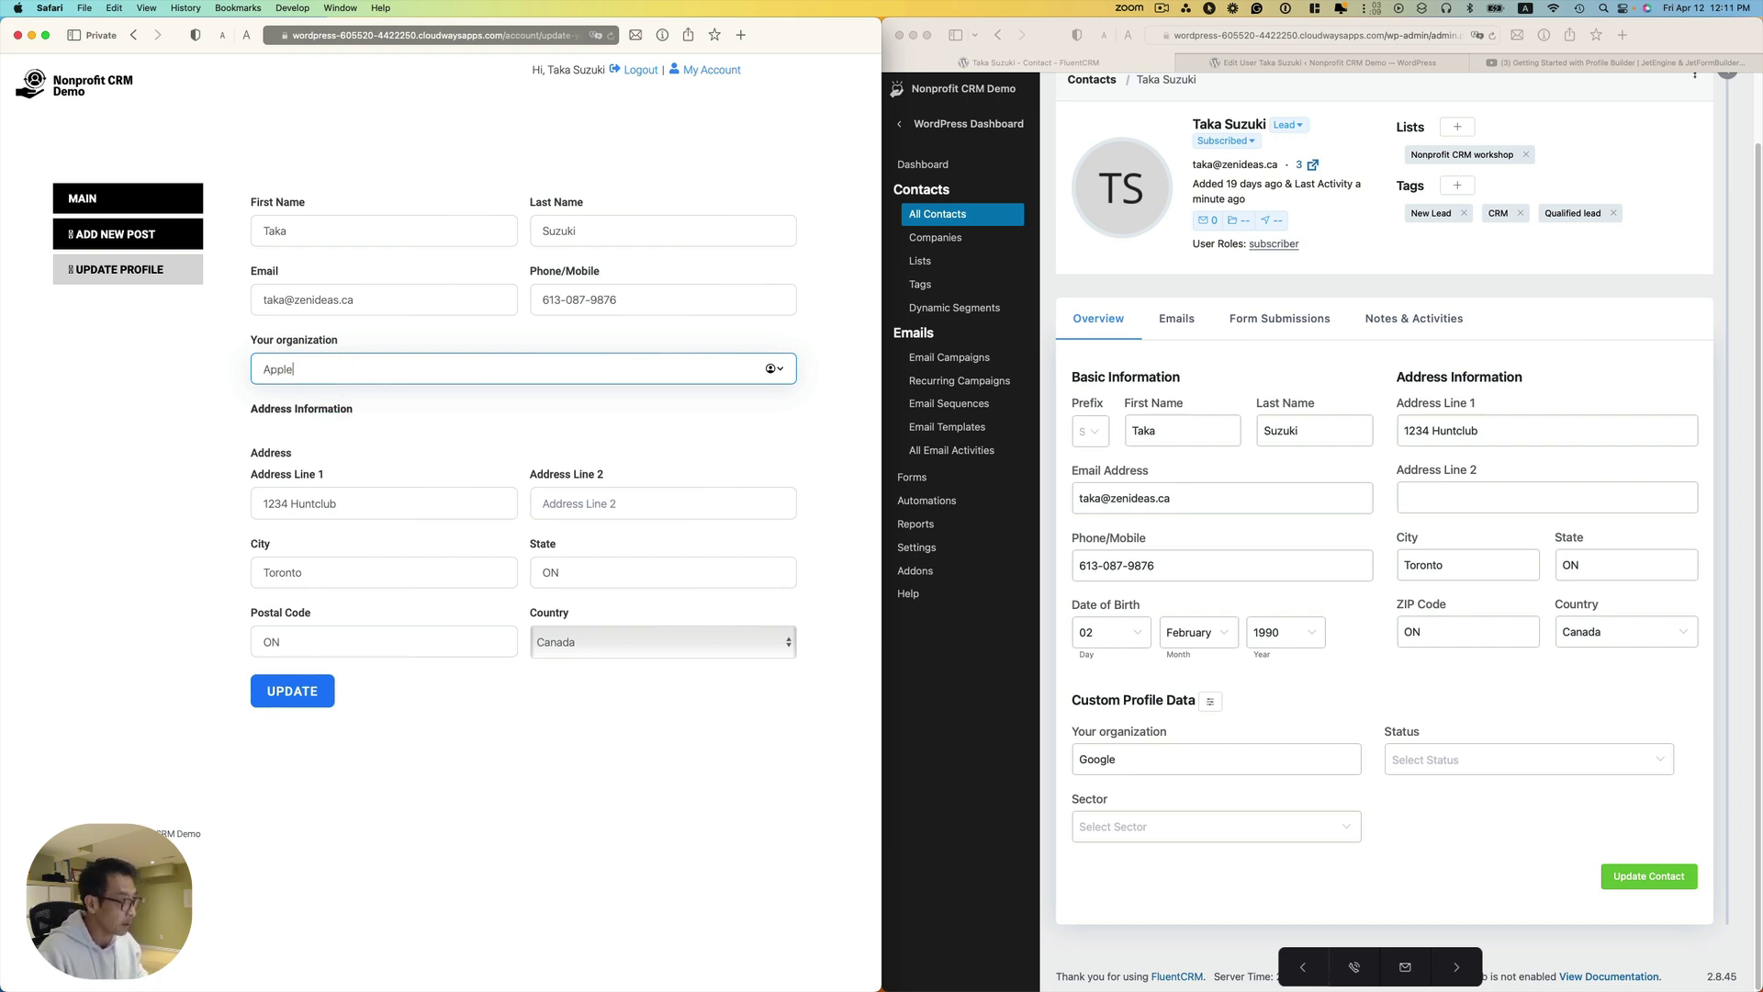
{"action": "left_click", "coordinate": [292, 693]}
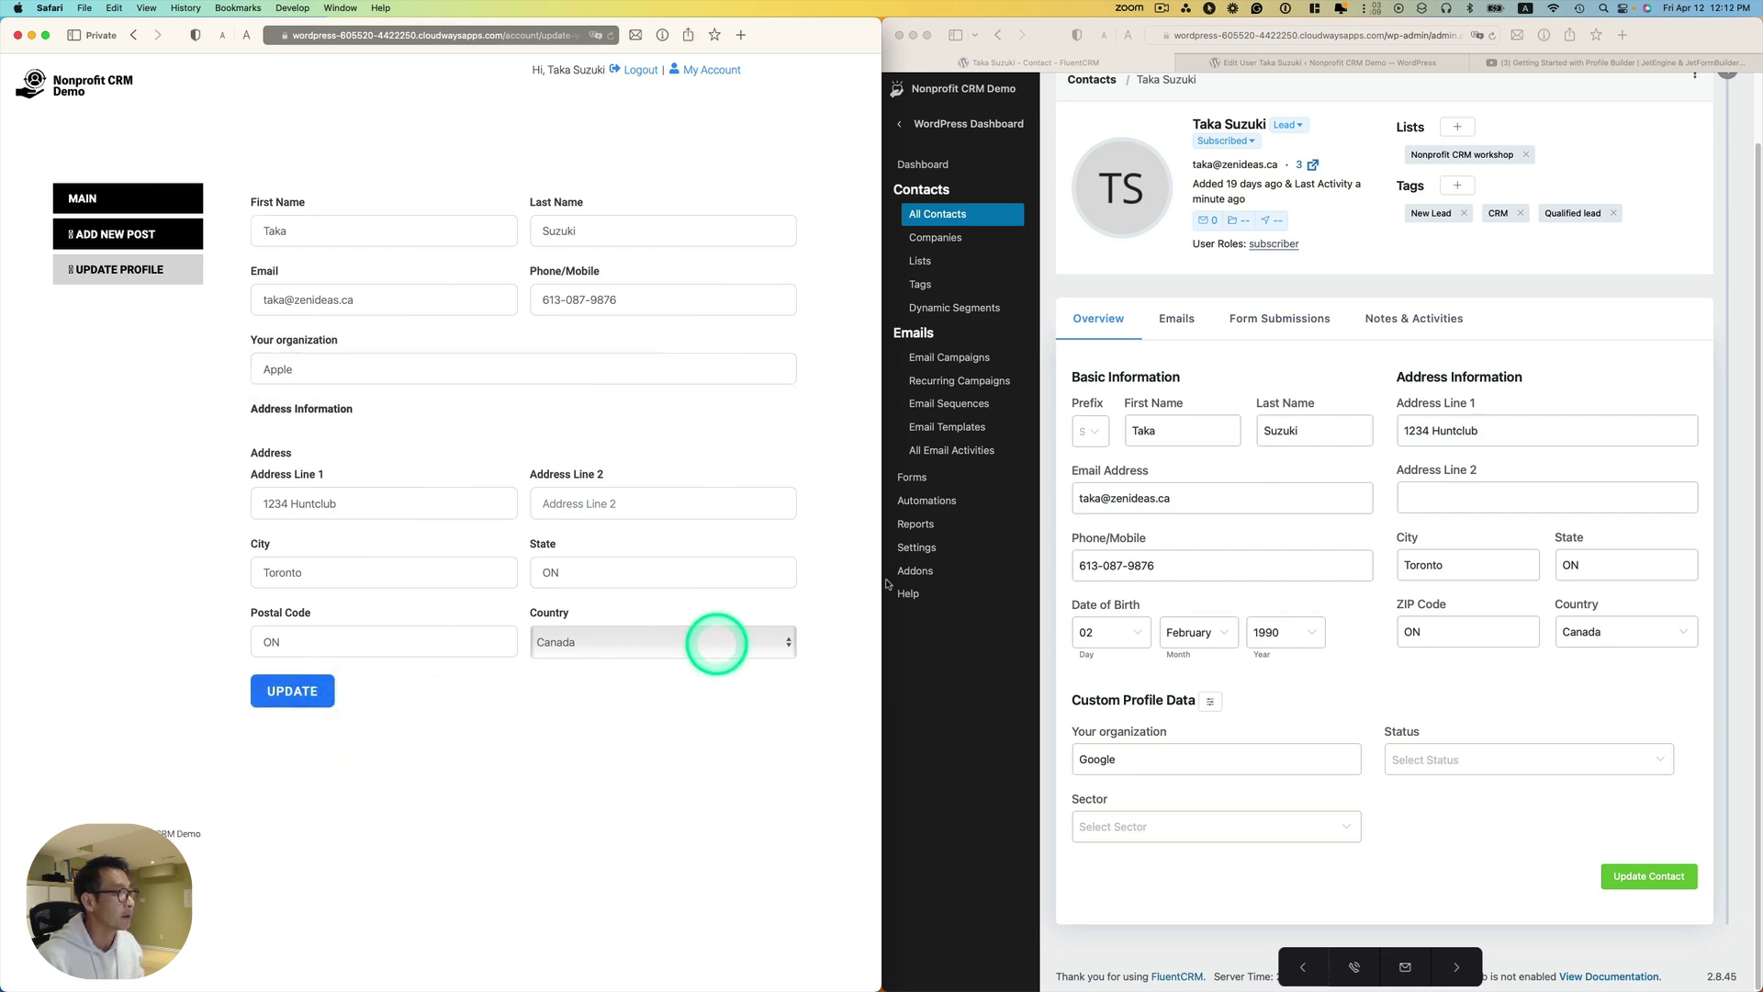
{"action": "left_click", "coordinate": [1490, 39]}
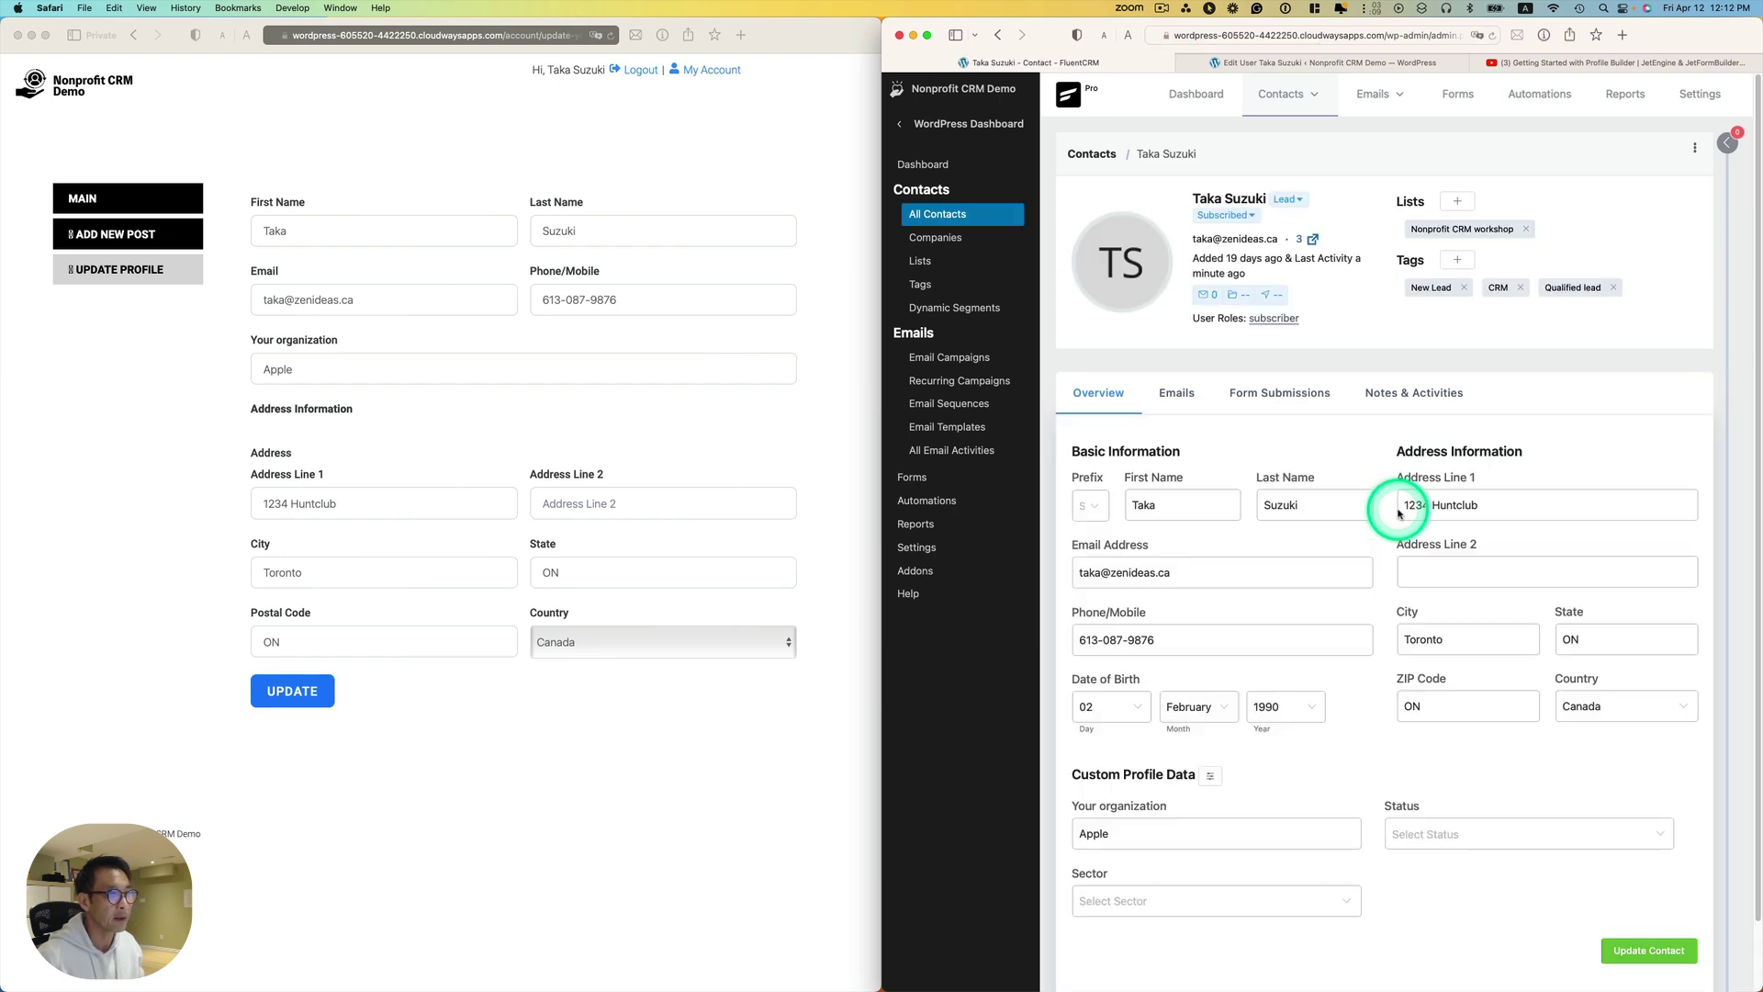
{"action": "scroll", "coordinate": [1366, 630], "scroll_direction": "down", "scroll_amount": 1}
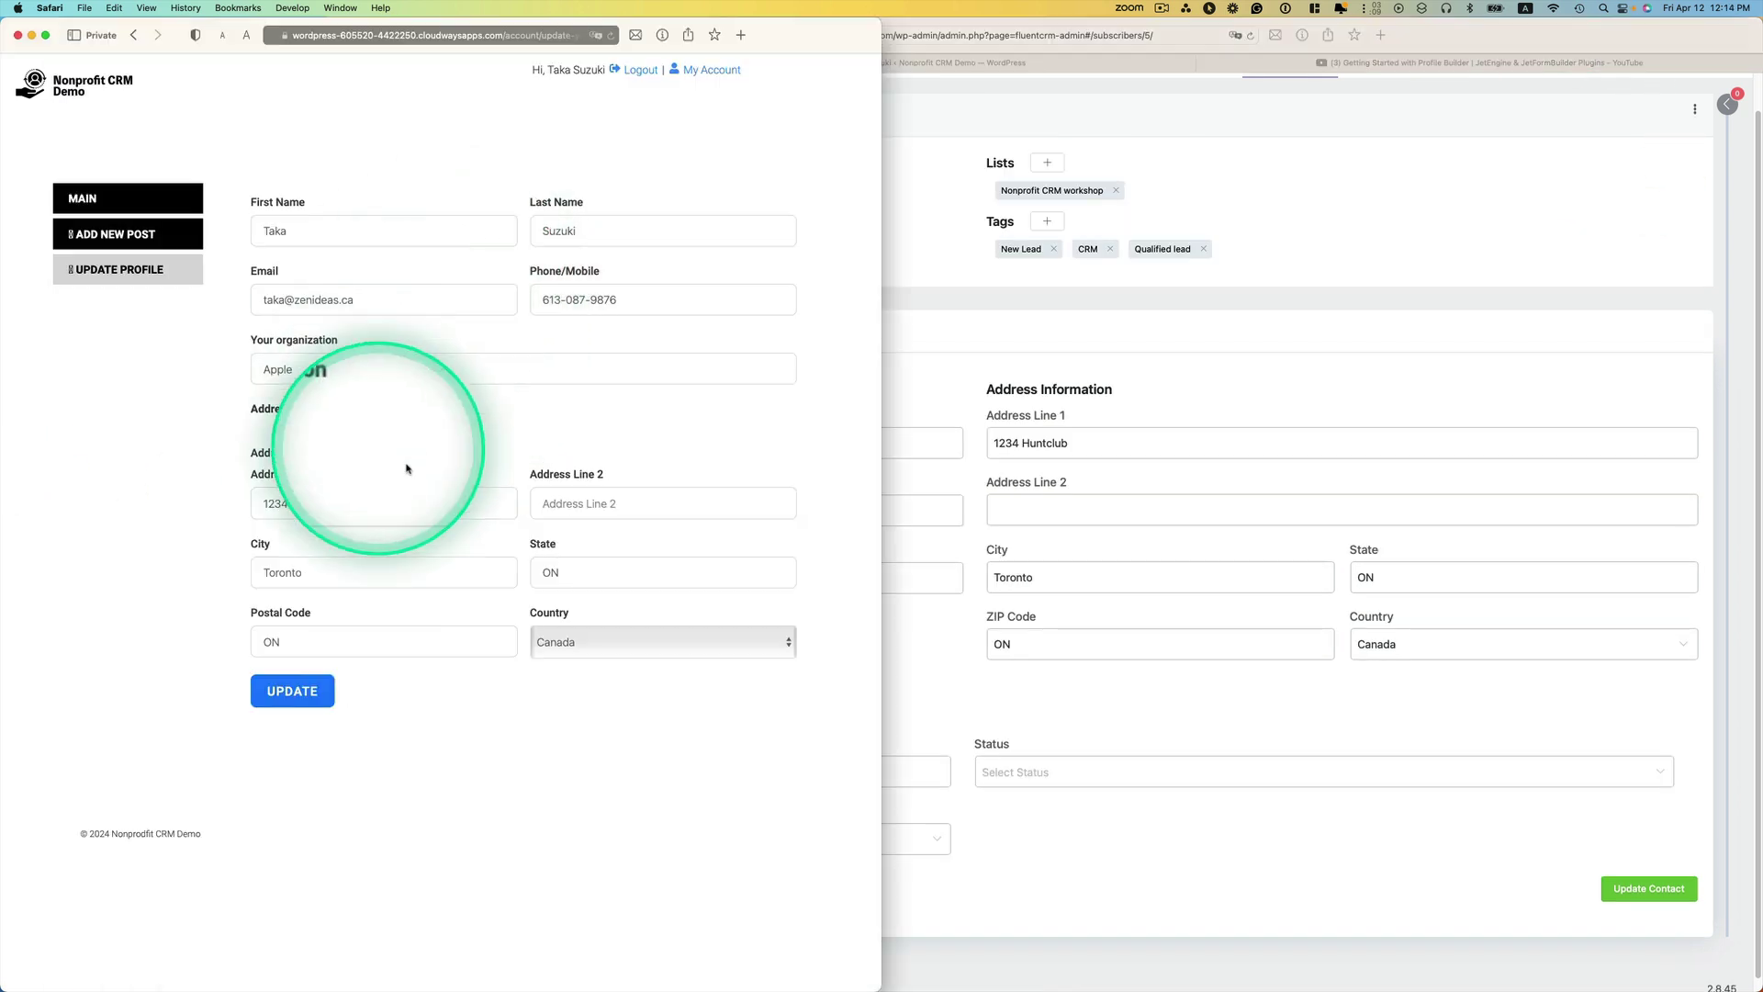
Open the Member profile update form (#10) in the Fluent Forms editor
{"action": "left_click", "coordinate": [1305, 294]}
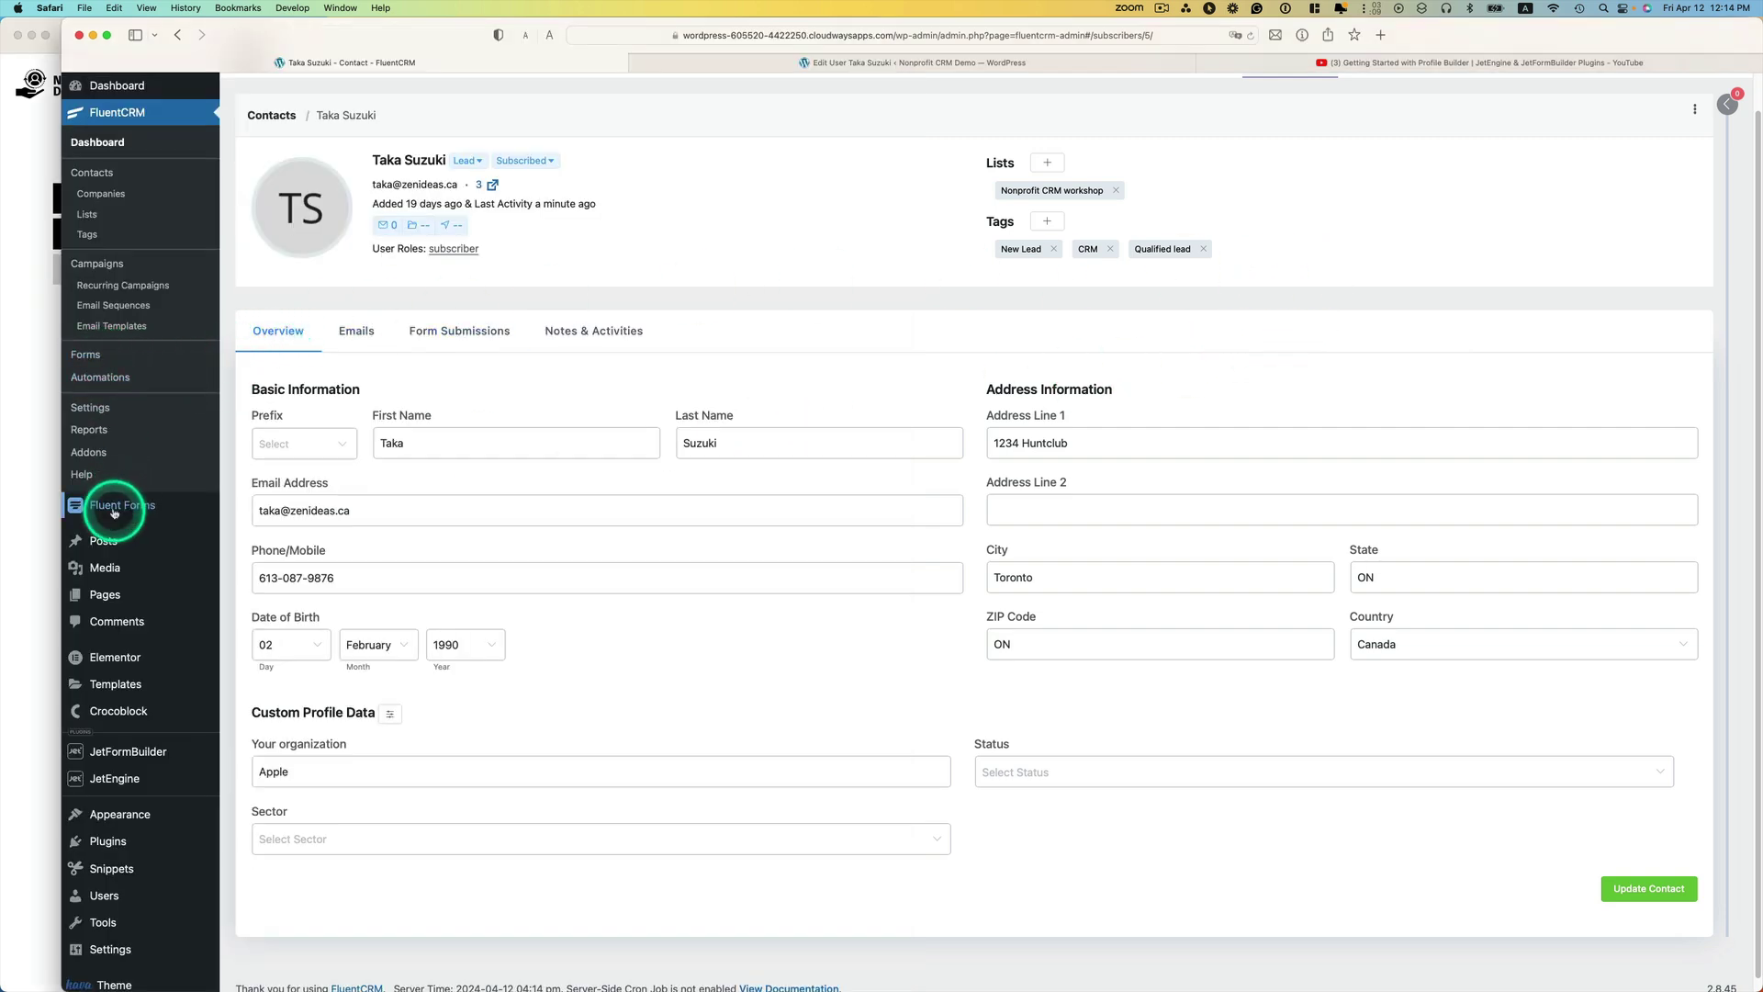
{"action": "left_click", "coordinate": [321, 505]}
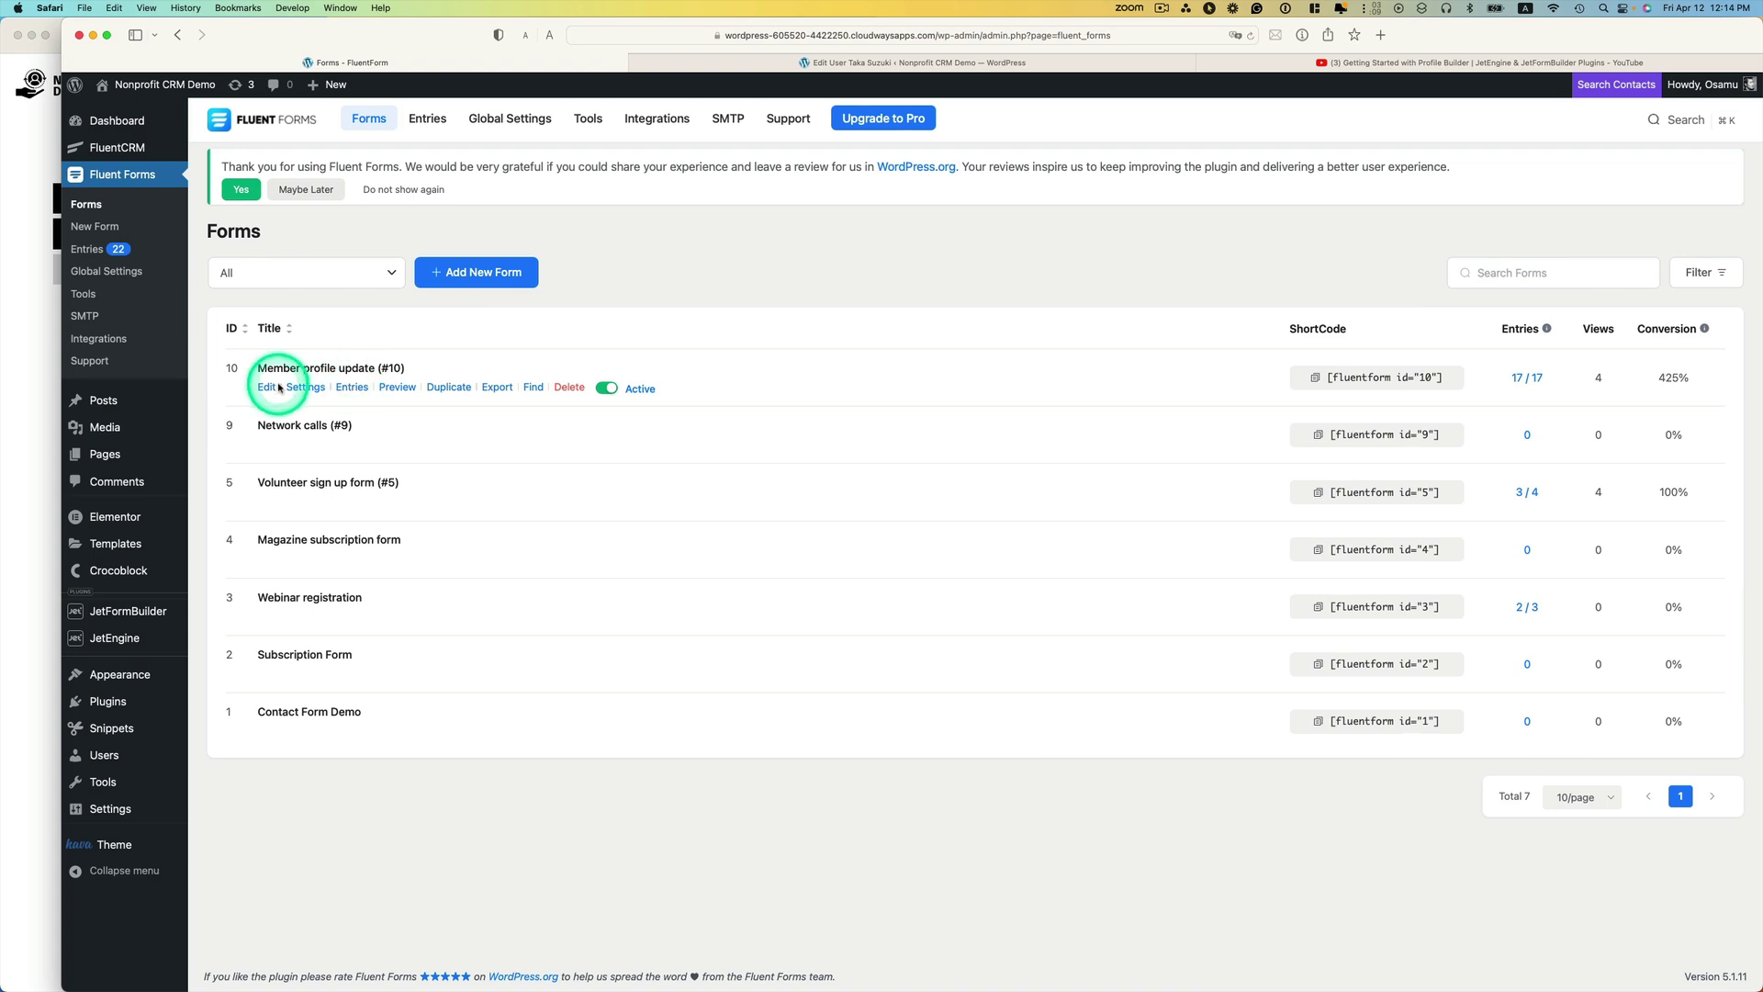
{"action": "left_click", "coordinate": [267, 389]}
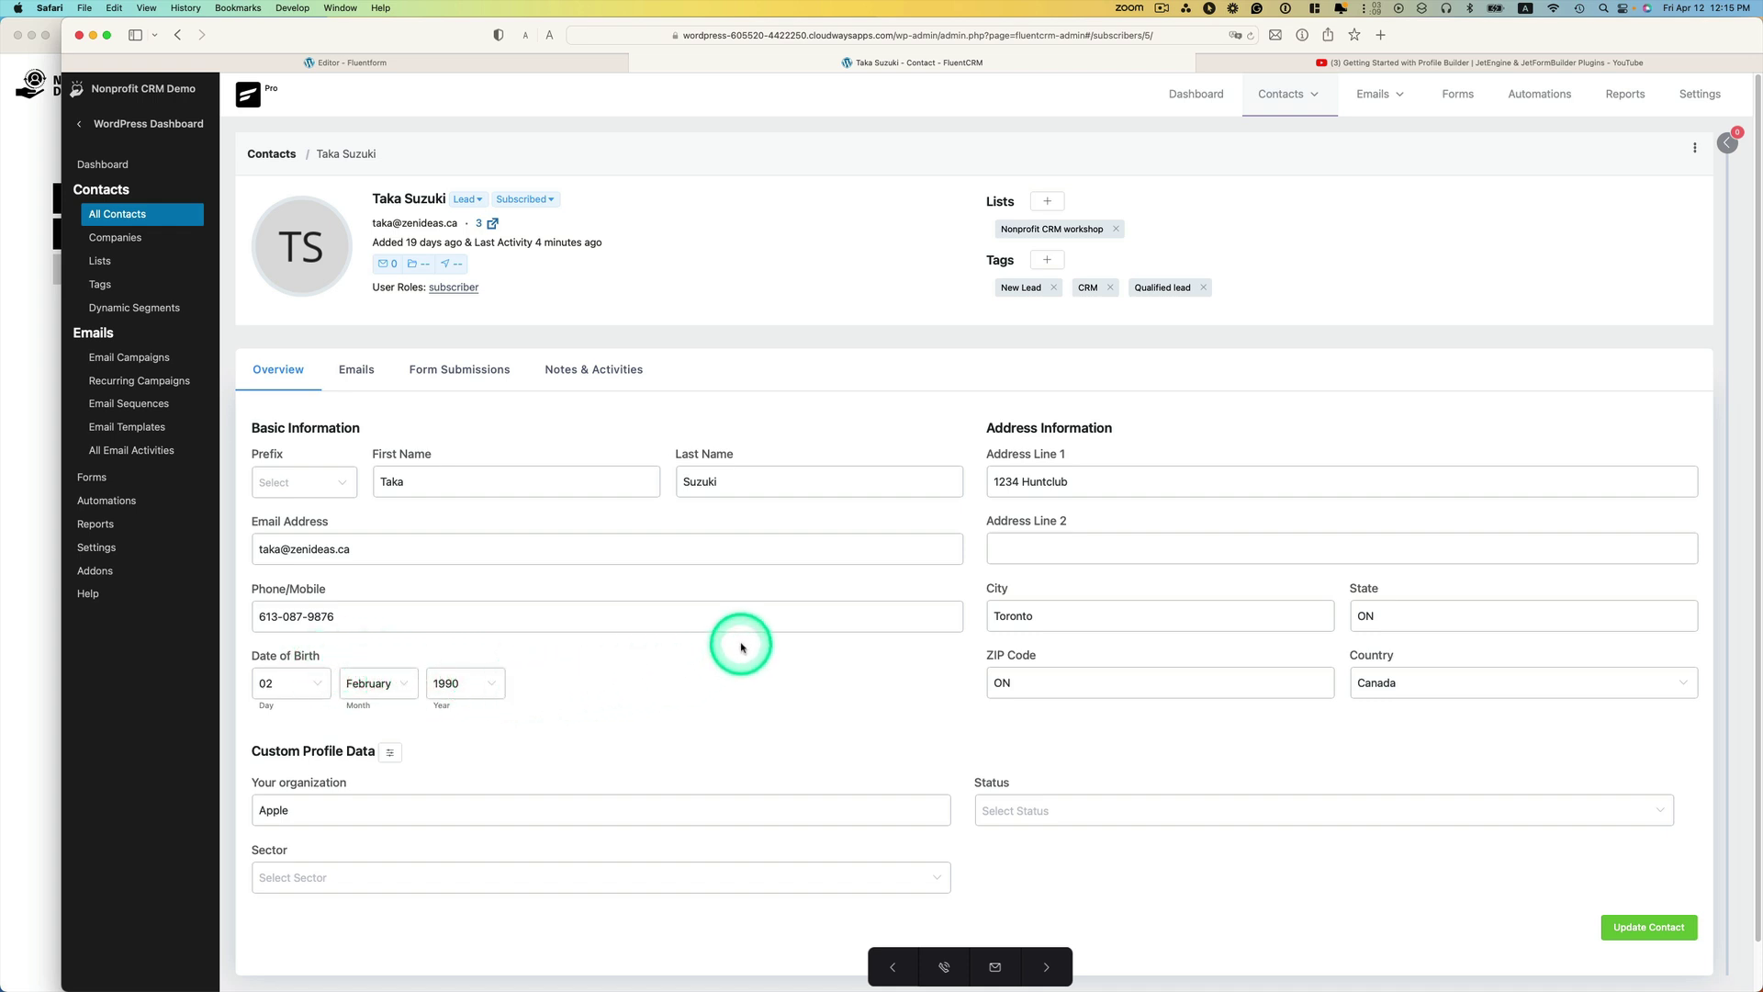
Inspect the First Name field's default value and the dynamic smart codes available for it
{"action": "left_click", "coordinate": [591, 62]}
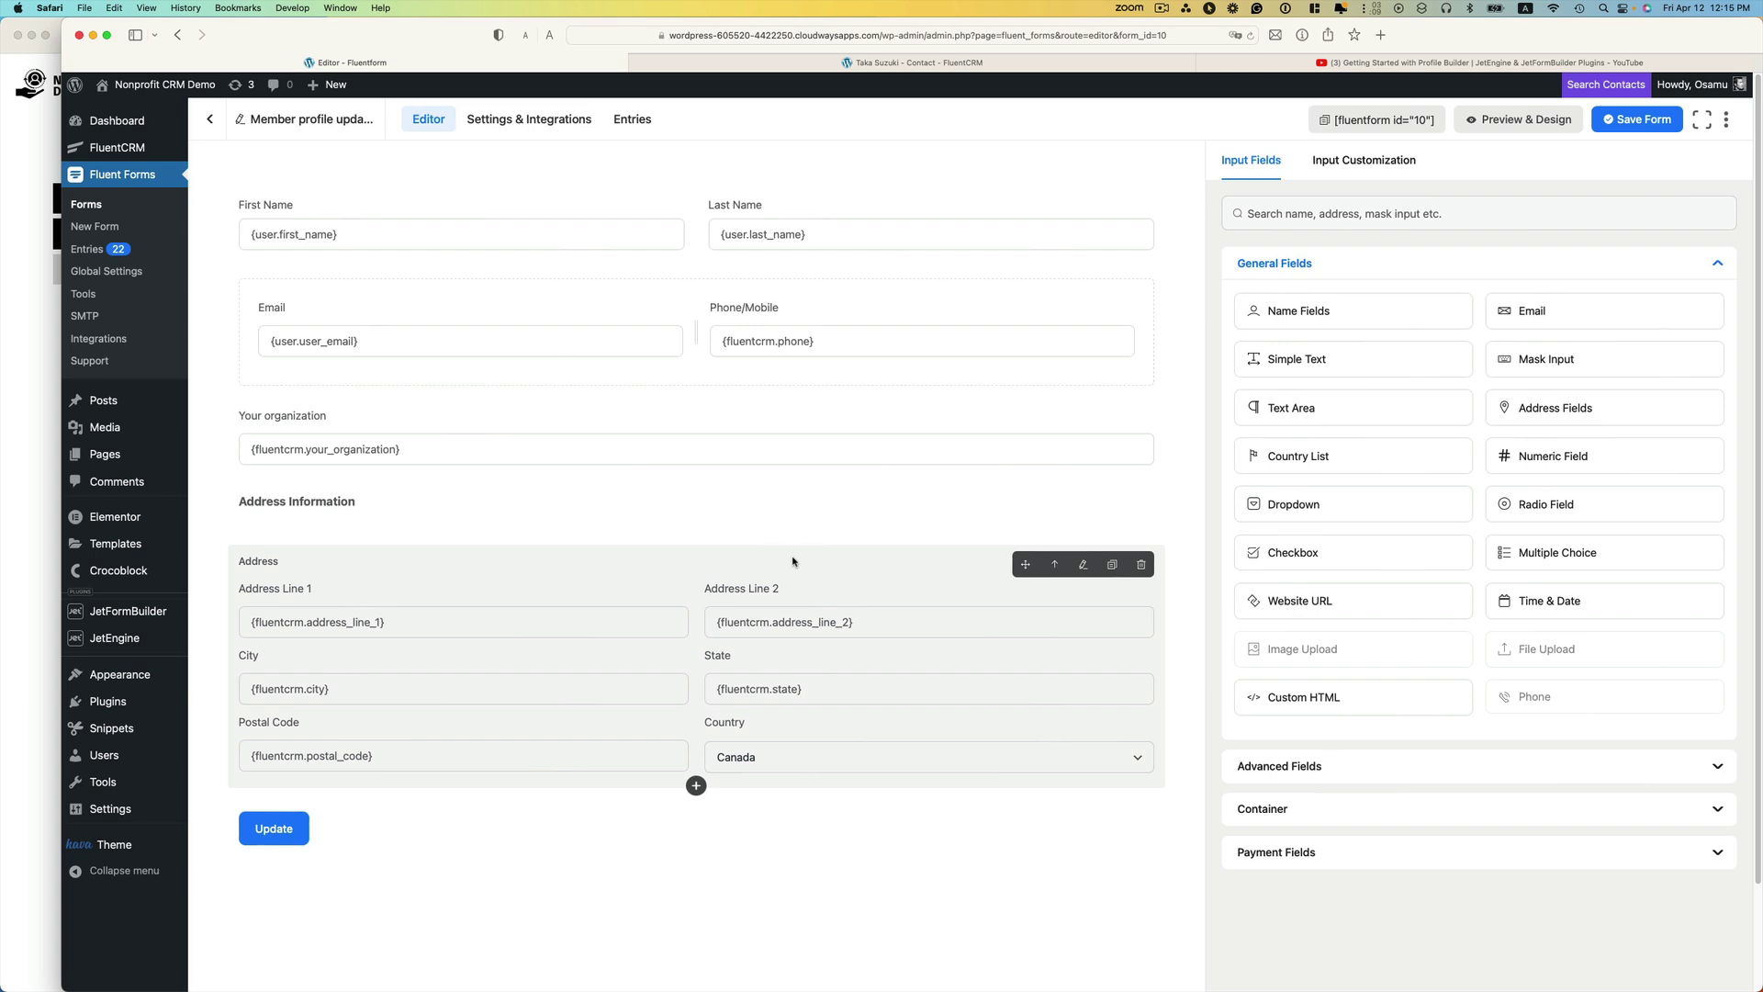
{"action": "left_click", "coordinate": [1109, 369]}
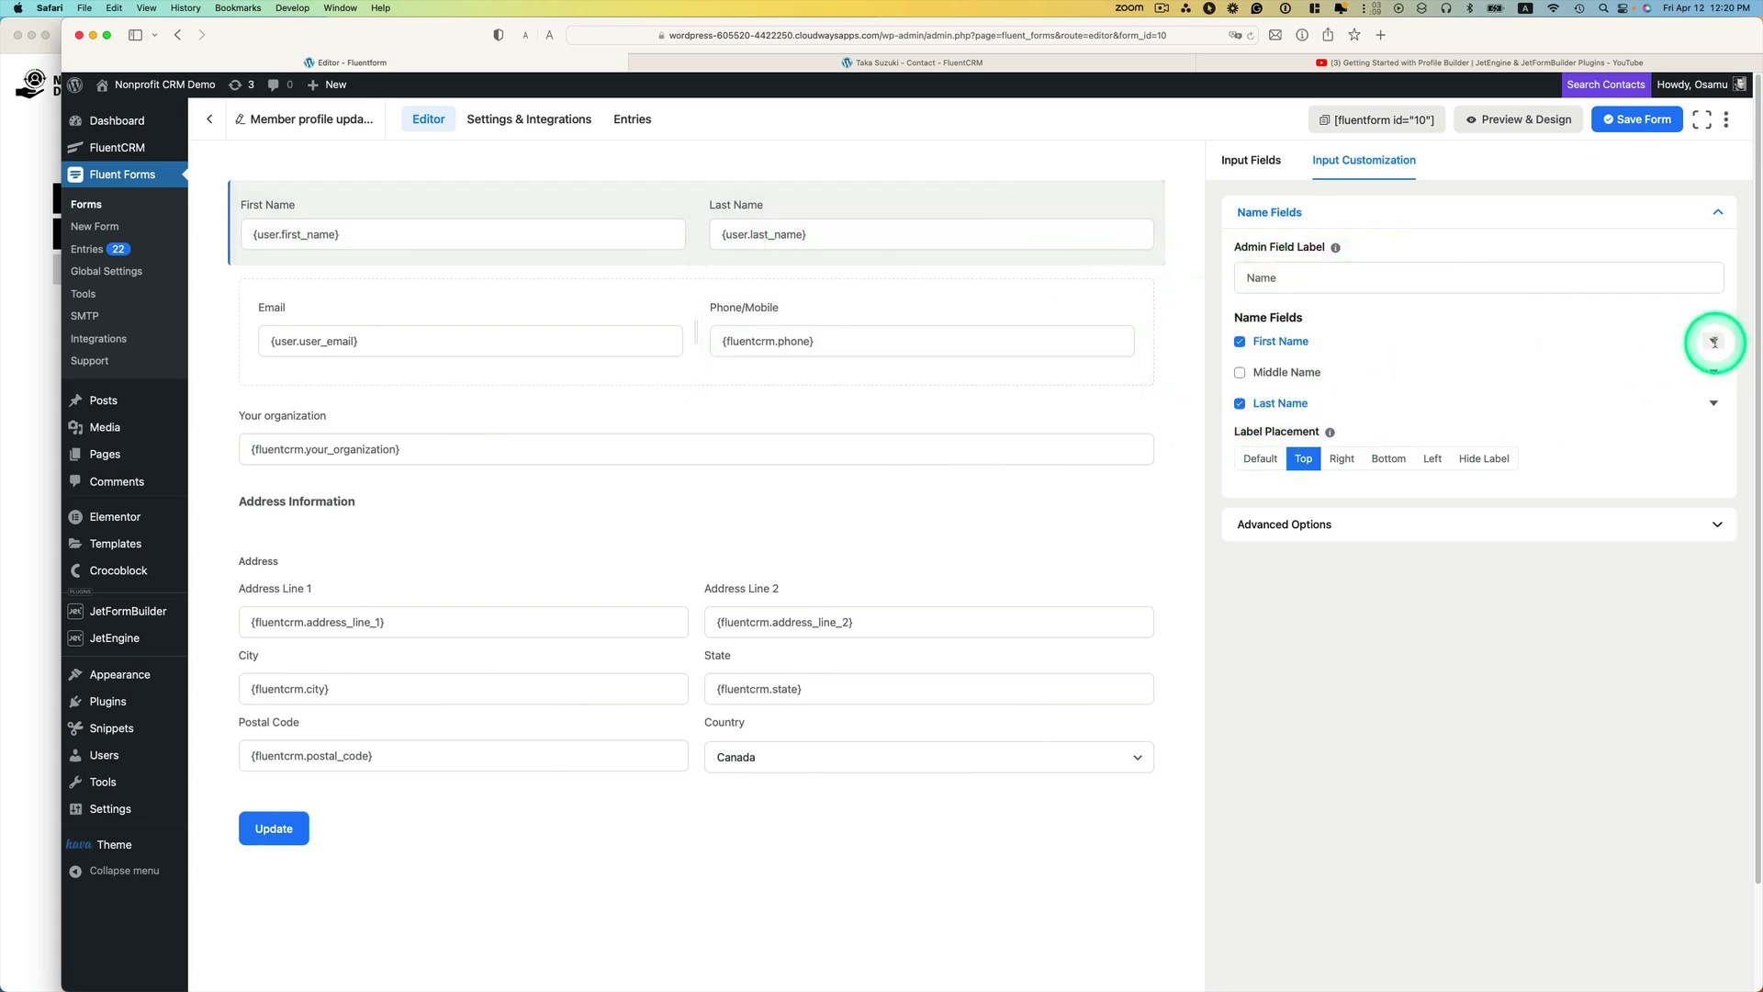
{"action": "left_click", "coordinate": [1713, 342]}
{"action": "left_click", "coordinate": [1414, 407]}
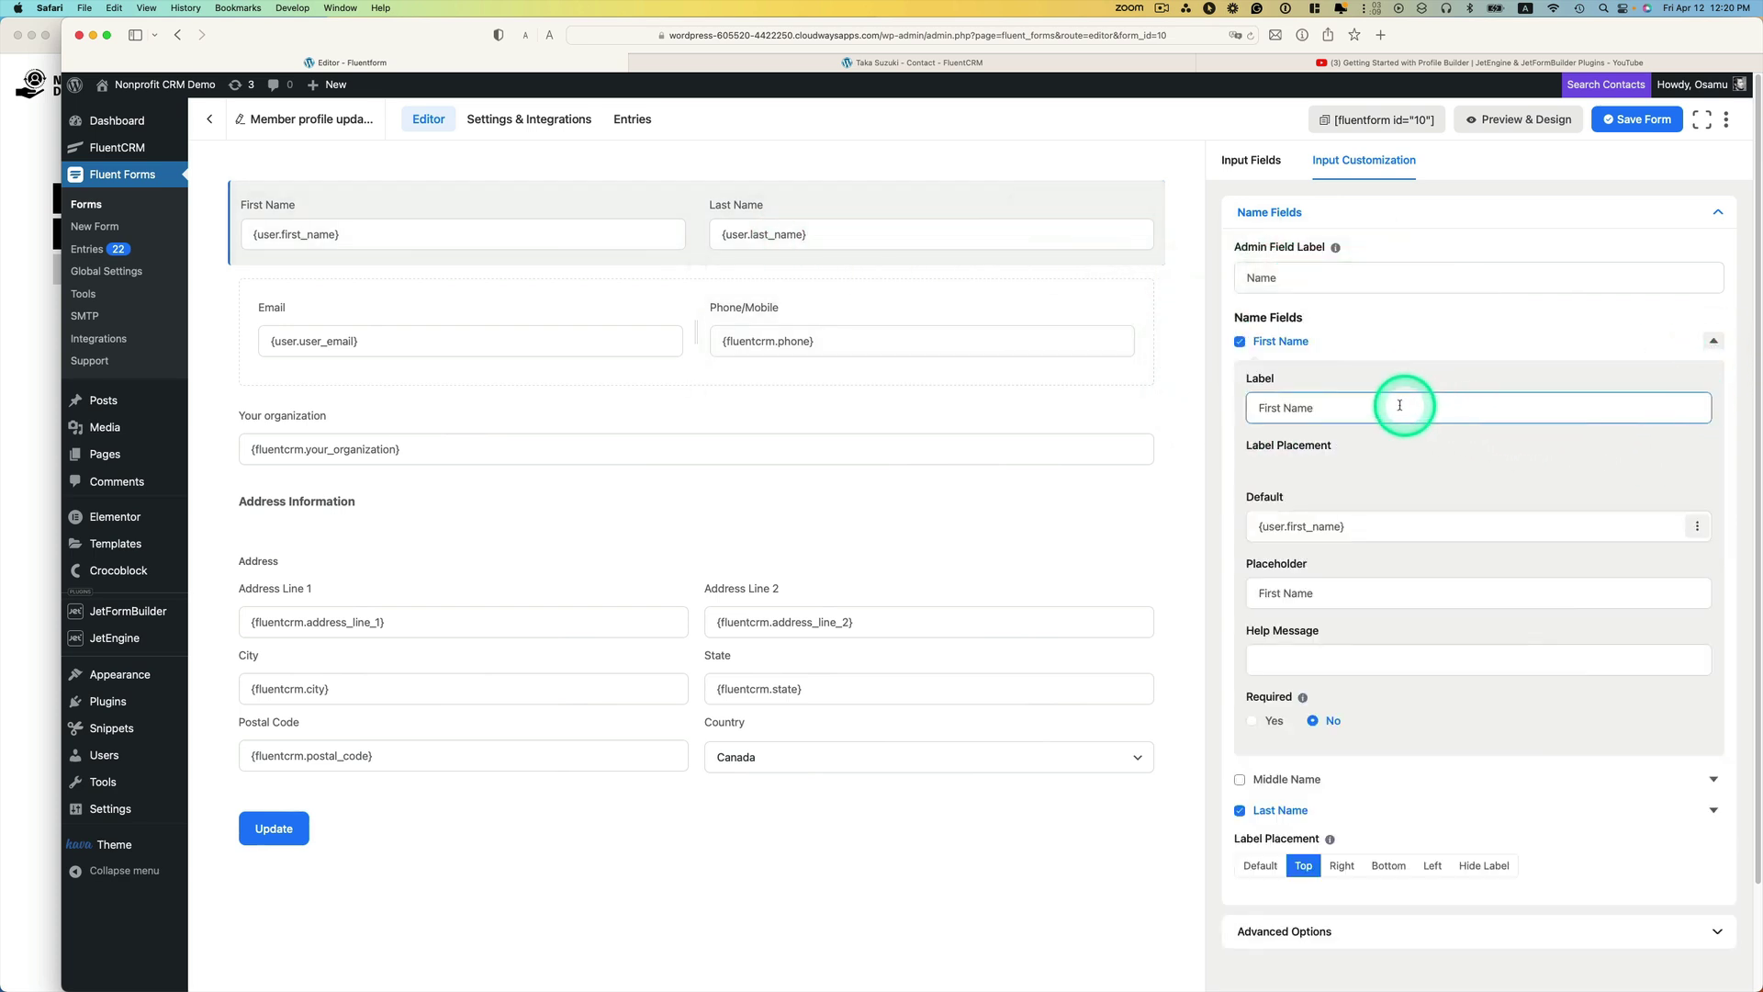
{"action": "left_click", "coordinate": [1373, 445]}
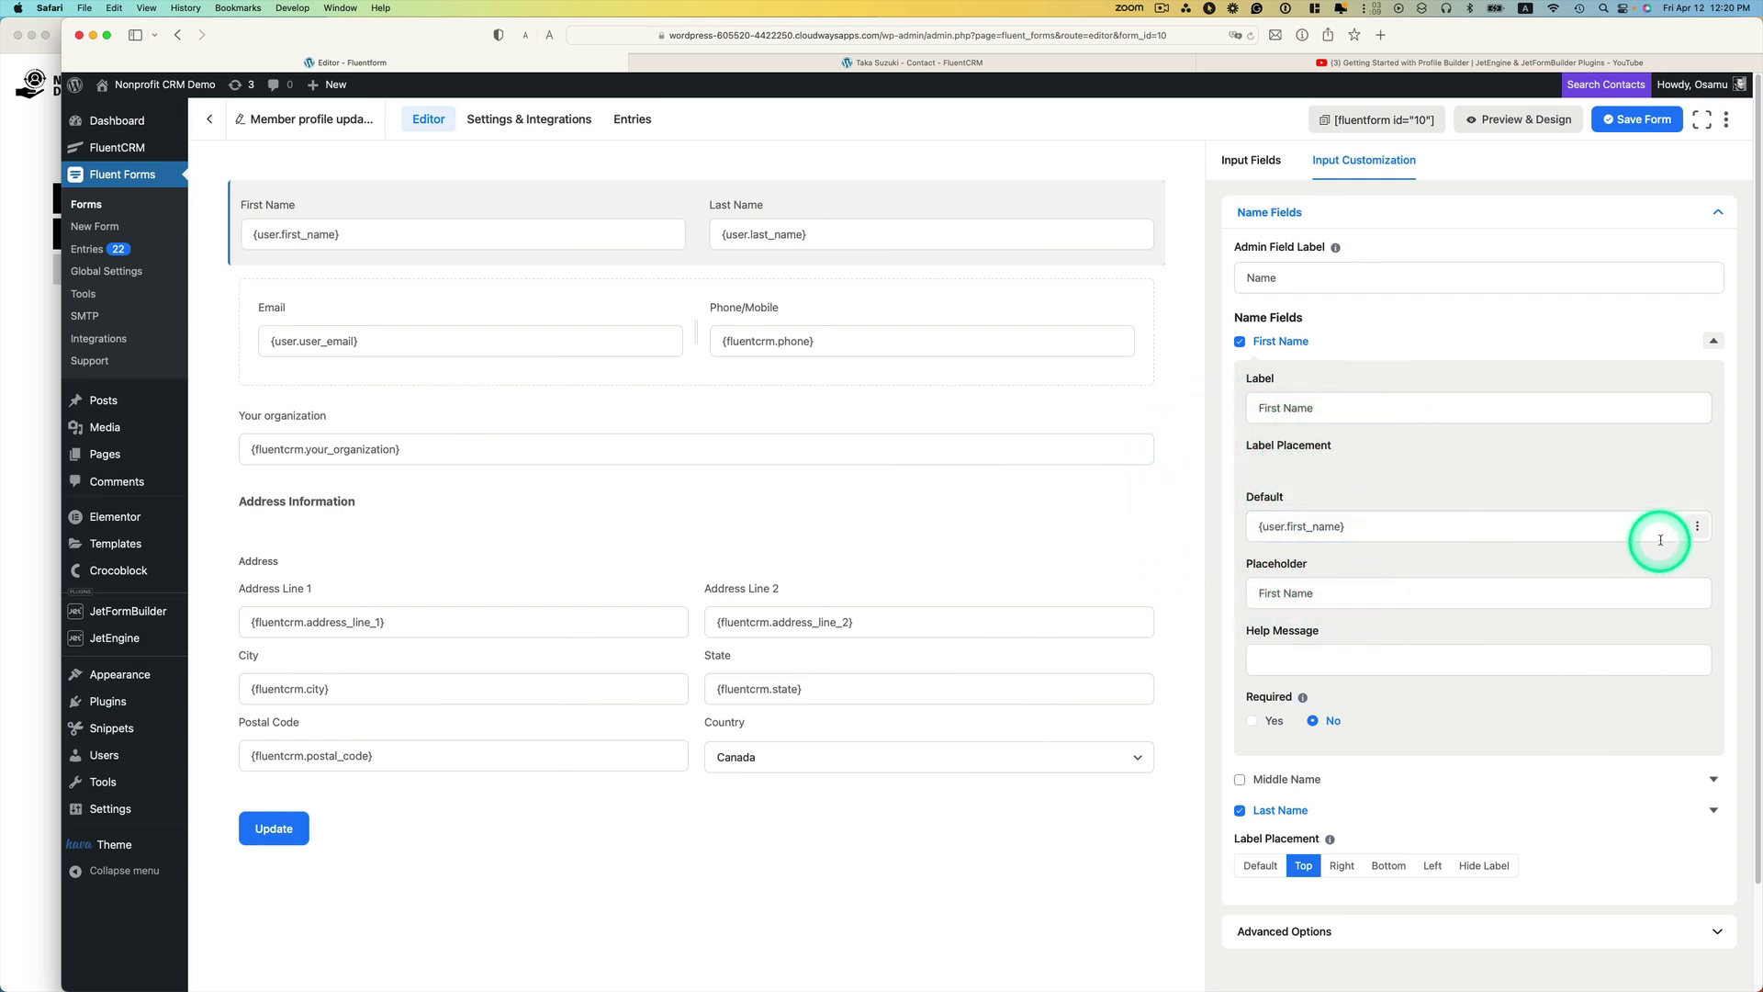
{"action": "left_click", "coordinate": [1697, 526]}
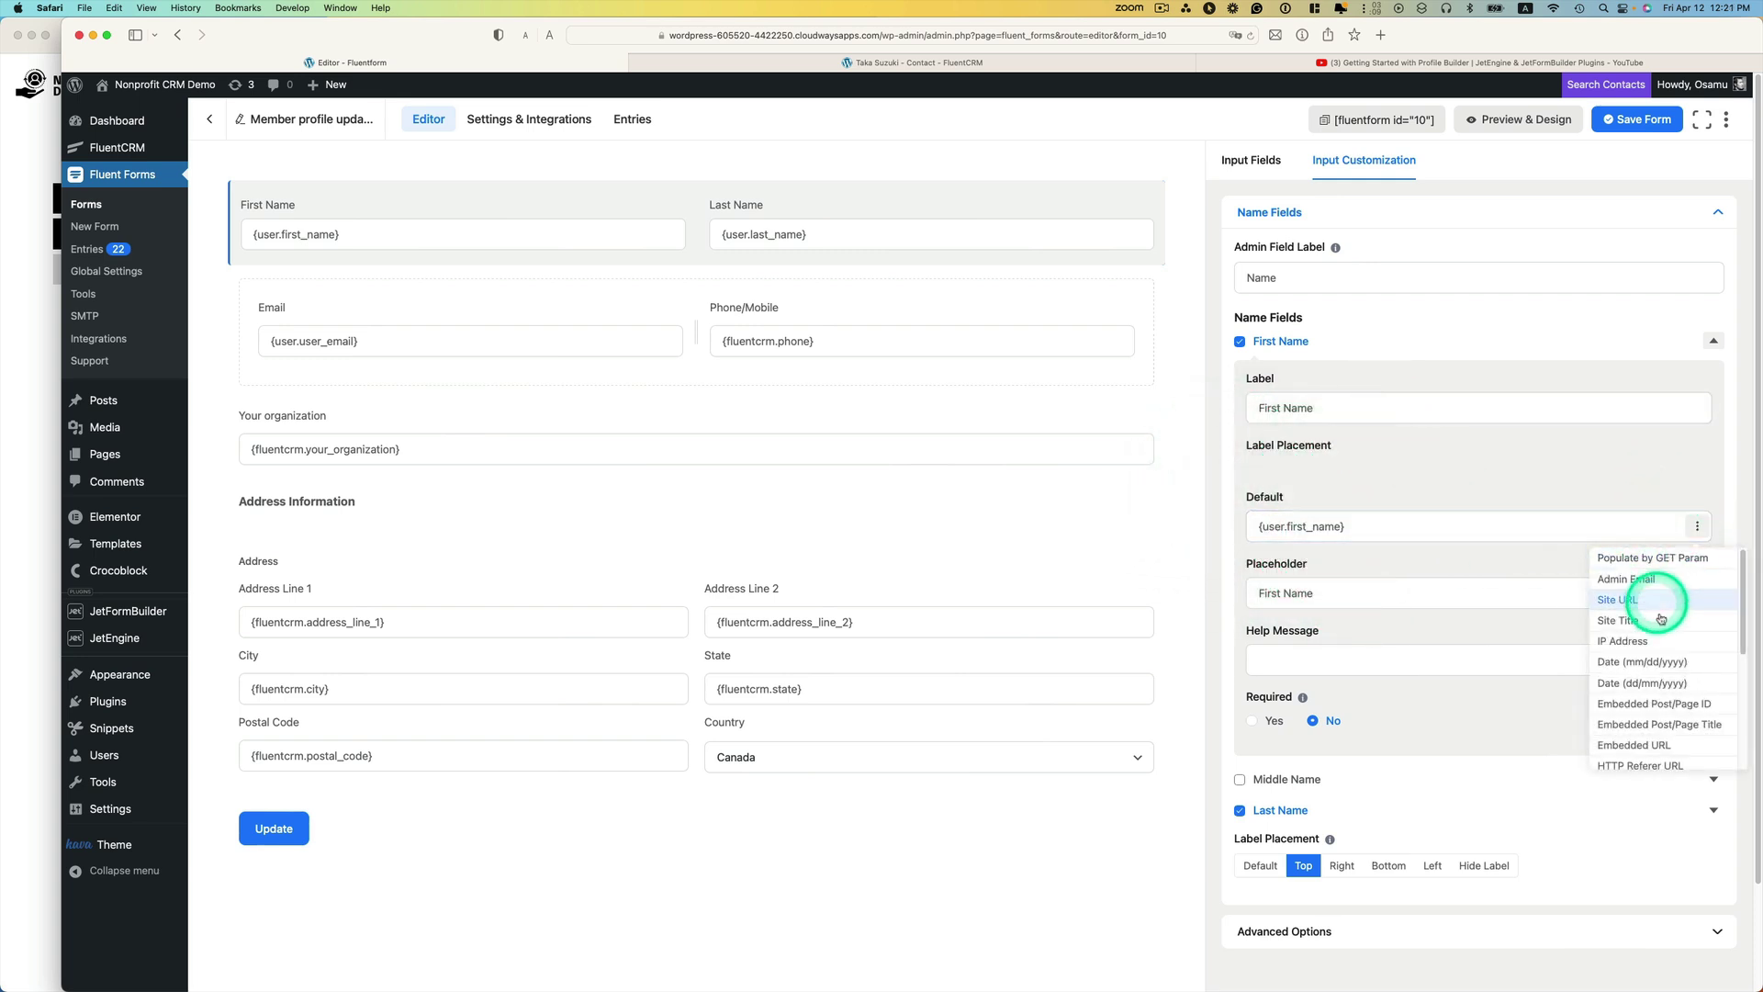
{"action": "scroll", "coordinate": [1657, 606], "scroll_direction": "down", "scroll_amount": 3}
{"action": "scroll", "coordinate": [1663, 622], "scroll_direction": "down", "scroll_amount": 2}
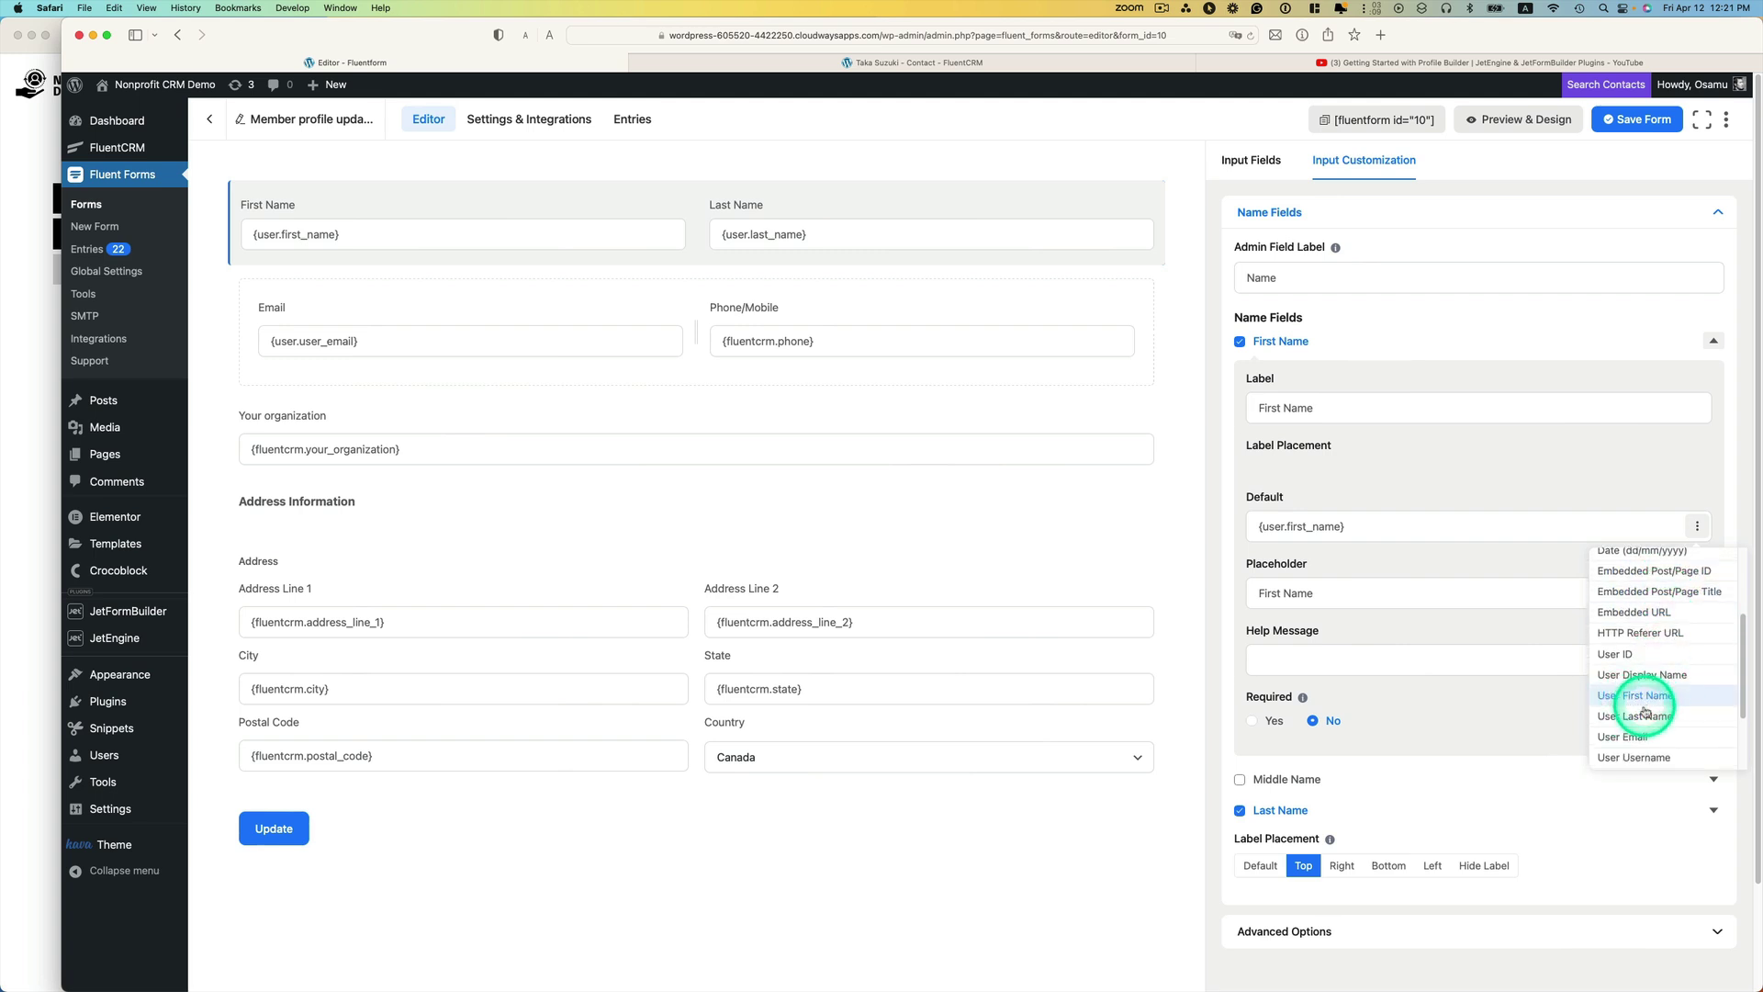
{"action": "scroll", "coordinate": [1622, 712], "scroll_direction": "up", "scroll_amount": 3}
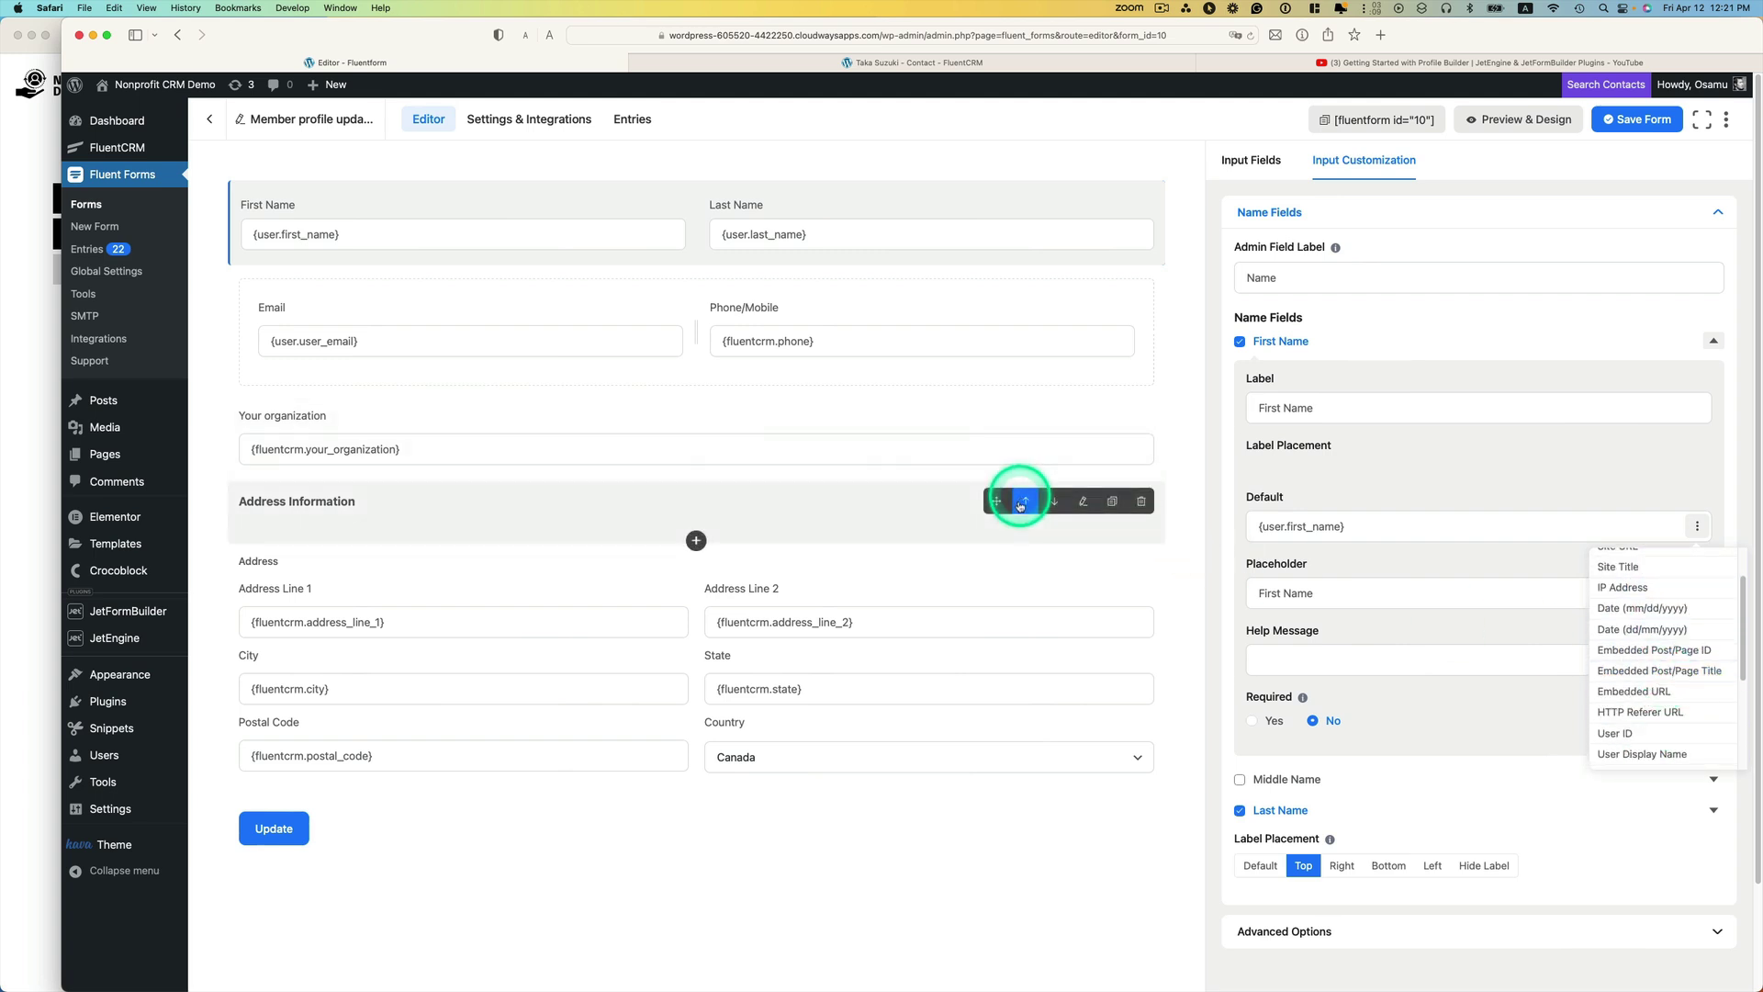
Set the Phone/Mobile field's default value to {fluentcrm.phone}, then bring up the front-end profile form
{"action": "left_click", "coordinate": [562, 345]}
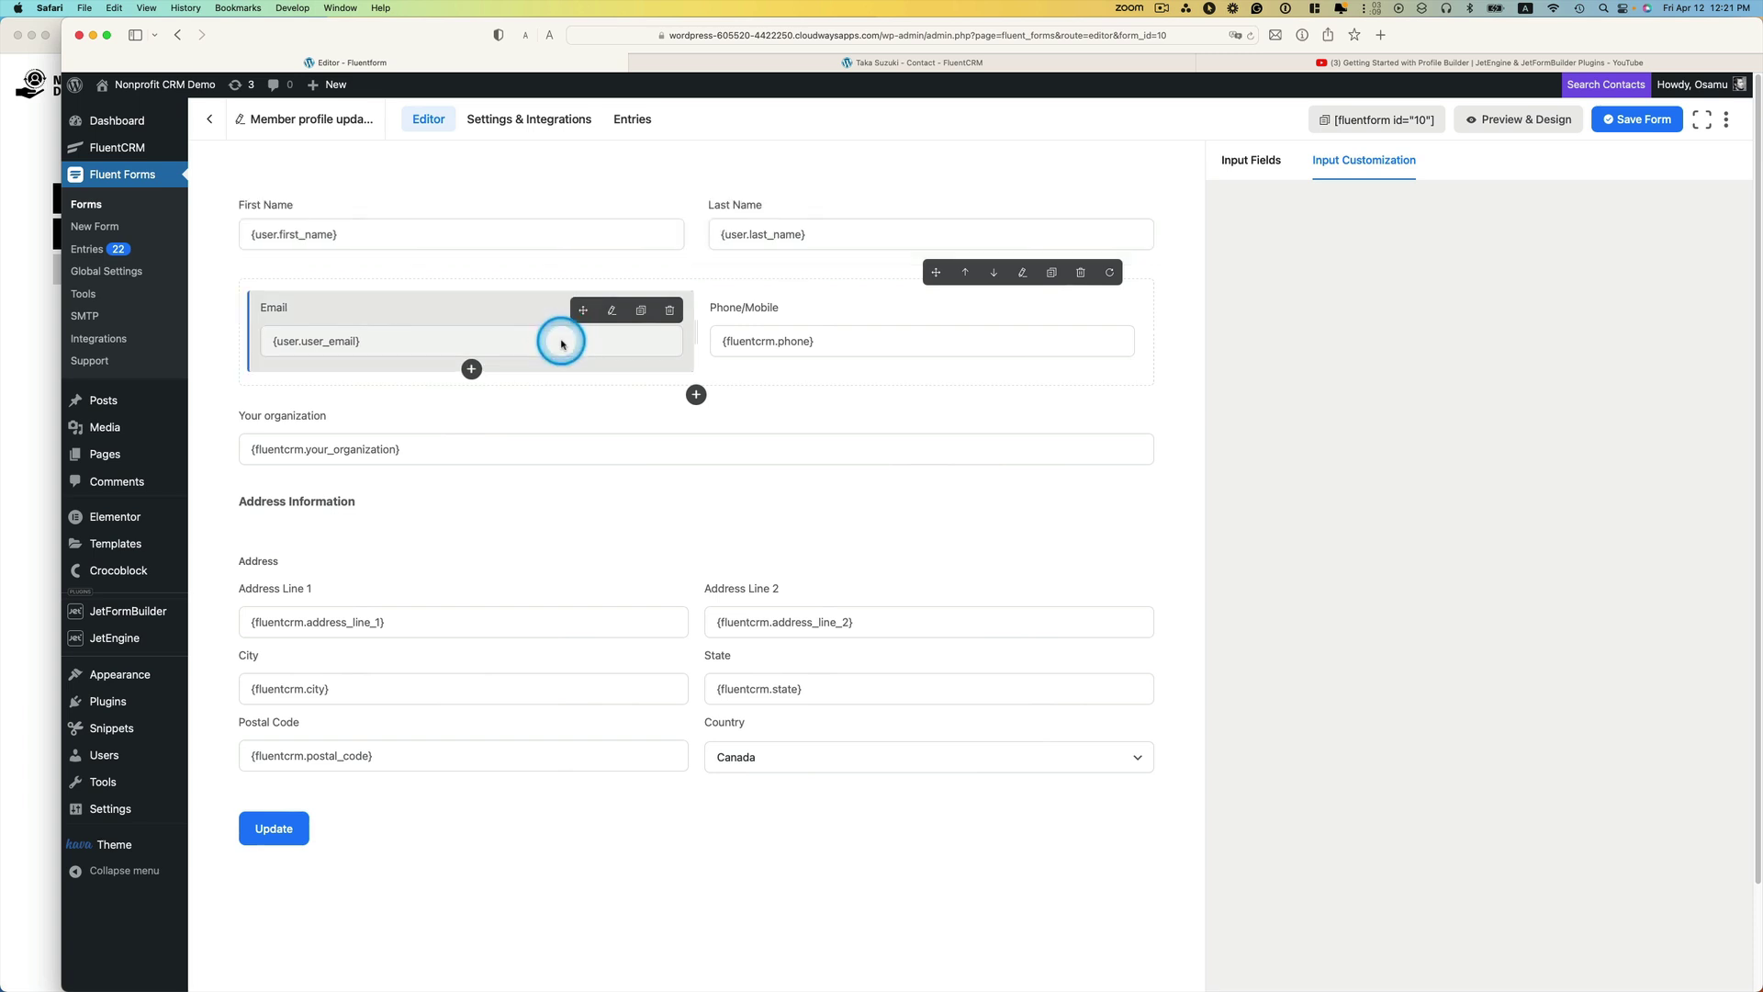
{"action": "left_click", "coordinate": [900, 344]}
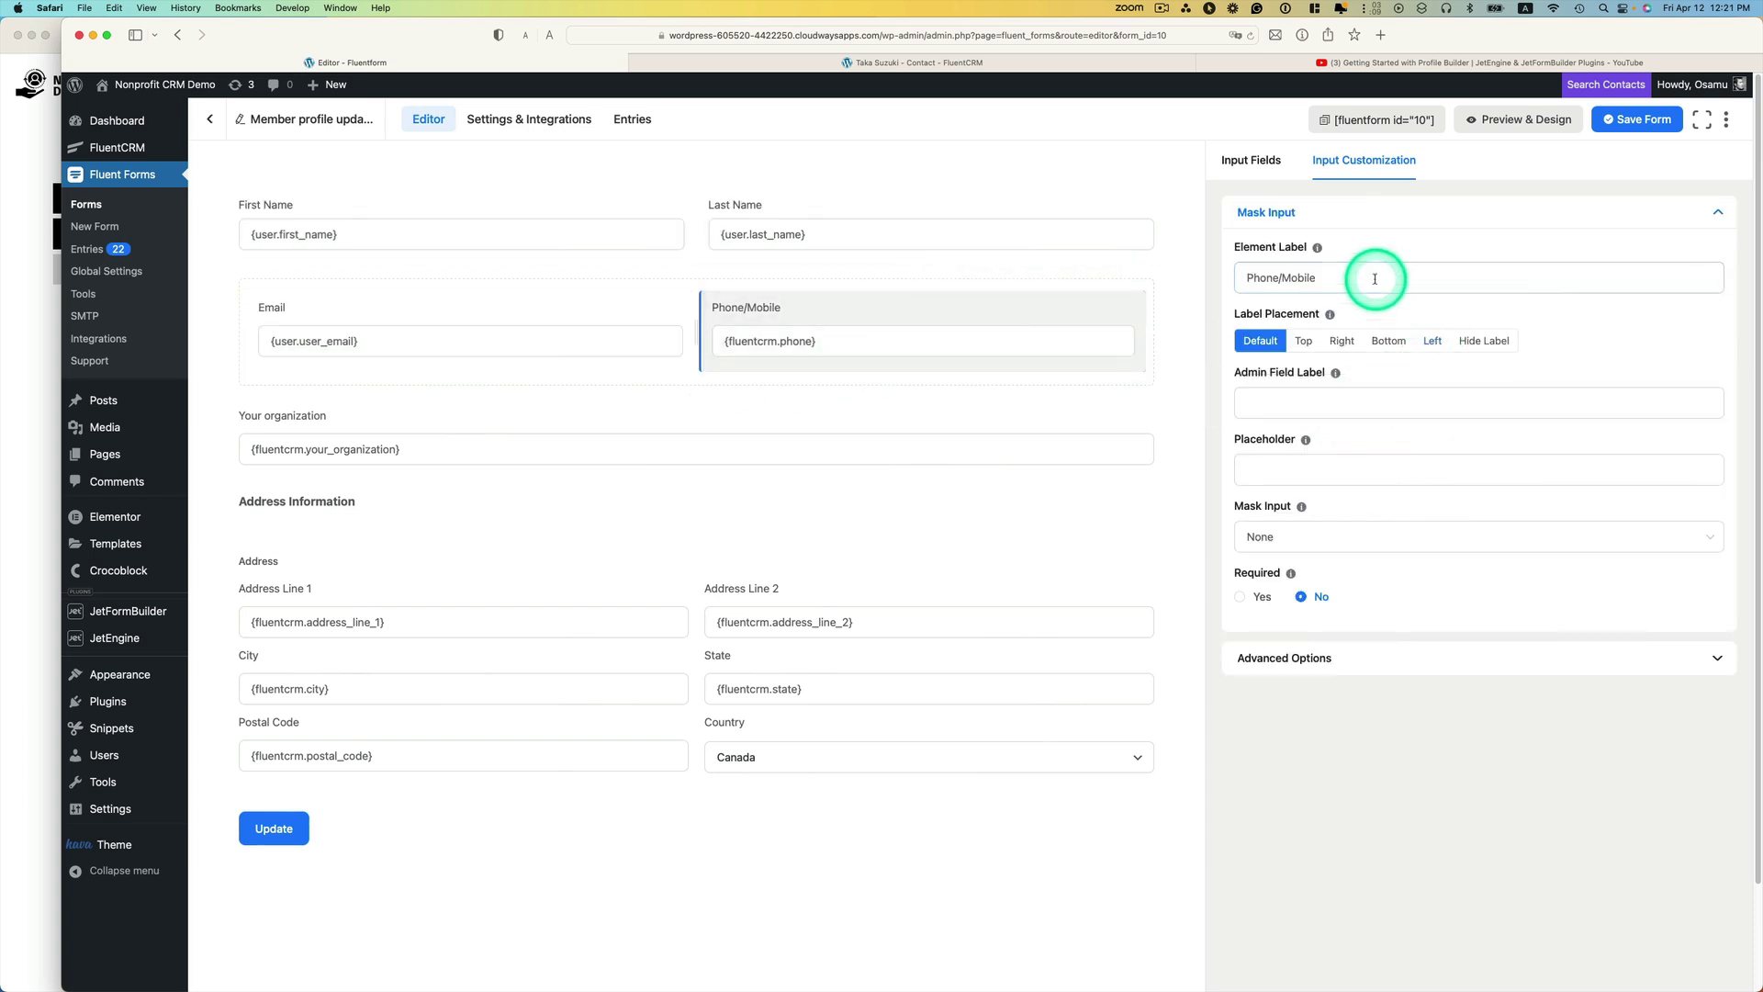
{"action": "left_click", "coordinate": [1274, 658]}
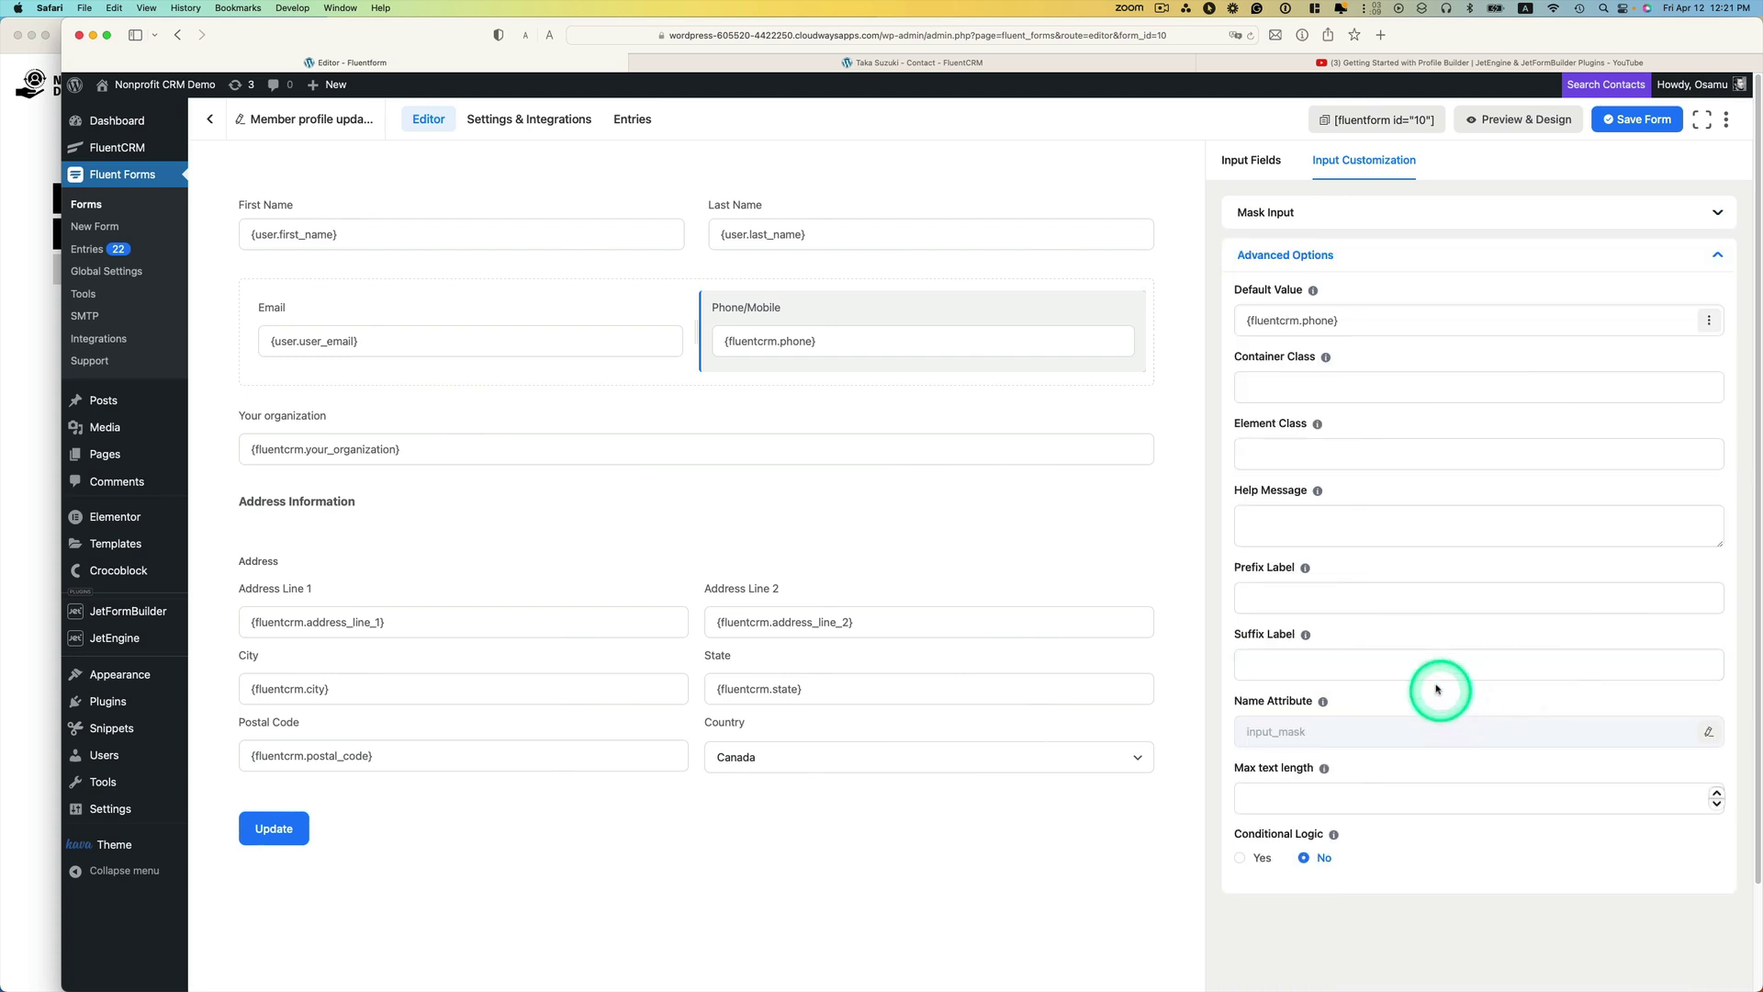
{"action": "left_click", "coordinate": [1707, 321]}
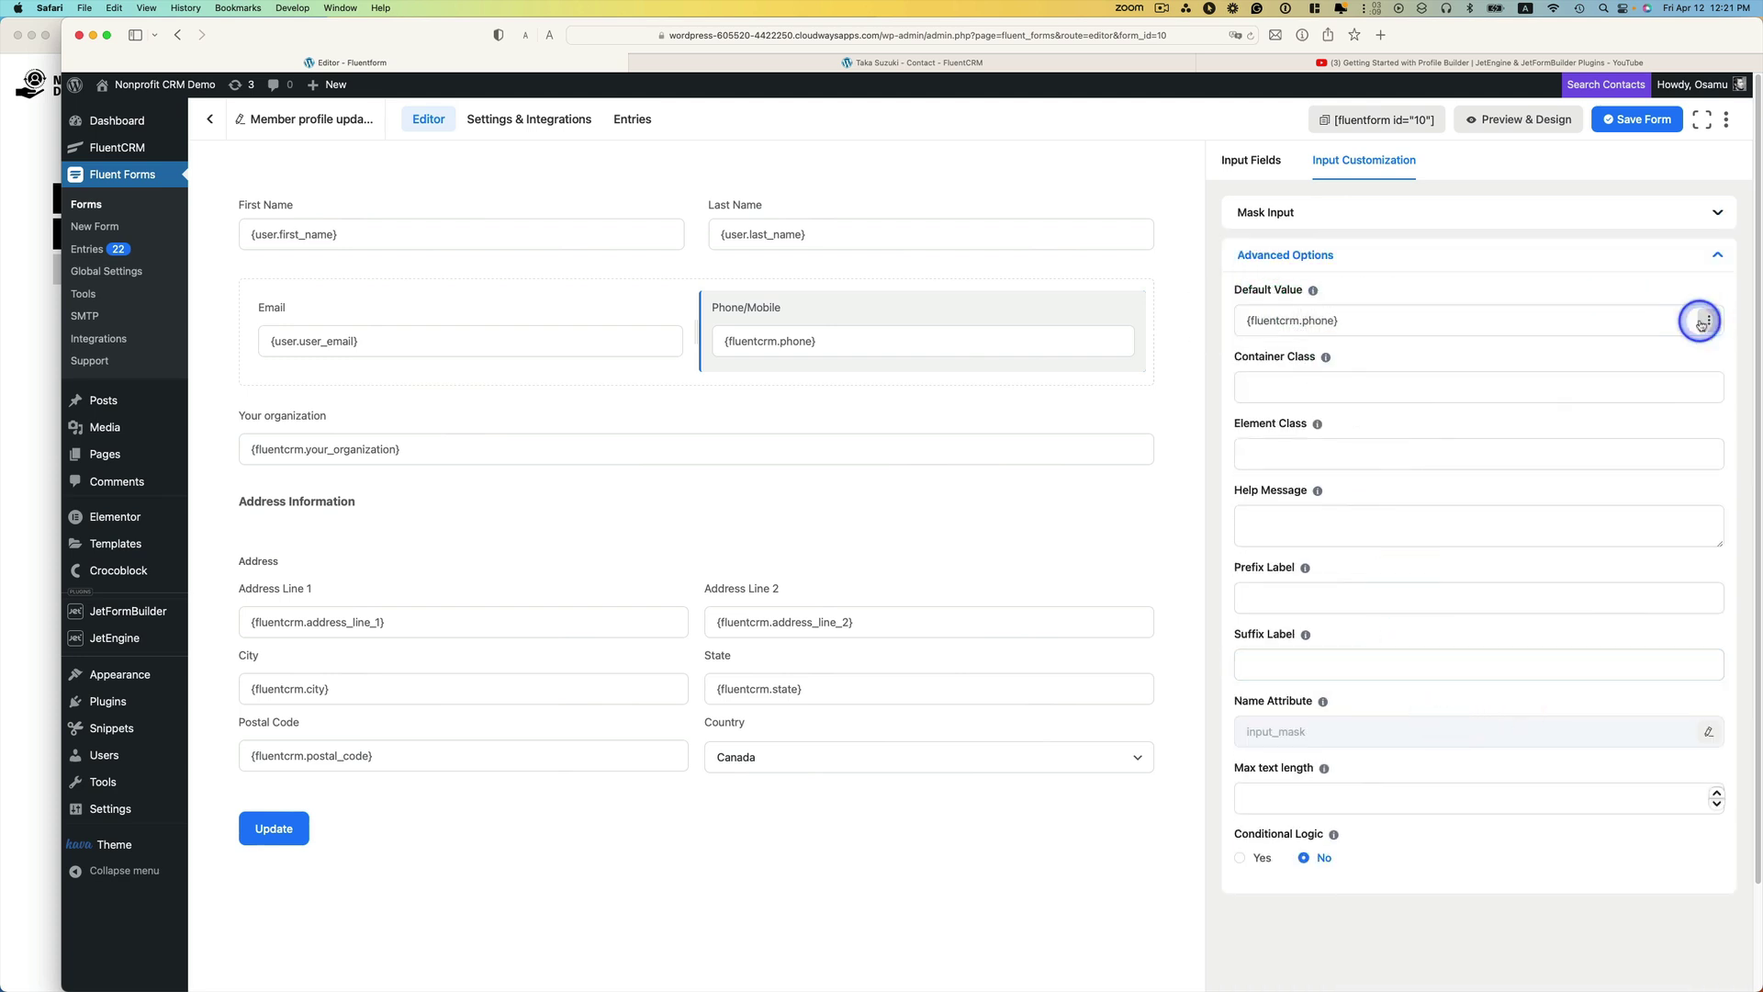
{"action": "scroll", "coordinate": [1684, 469], "scroll_direction": "down", "scroll_amount": 3}
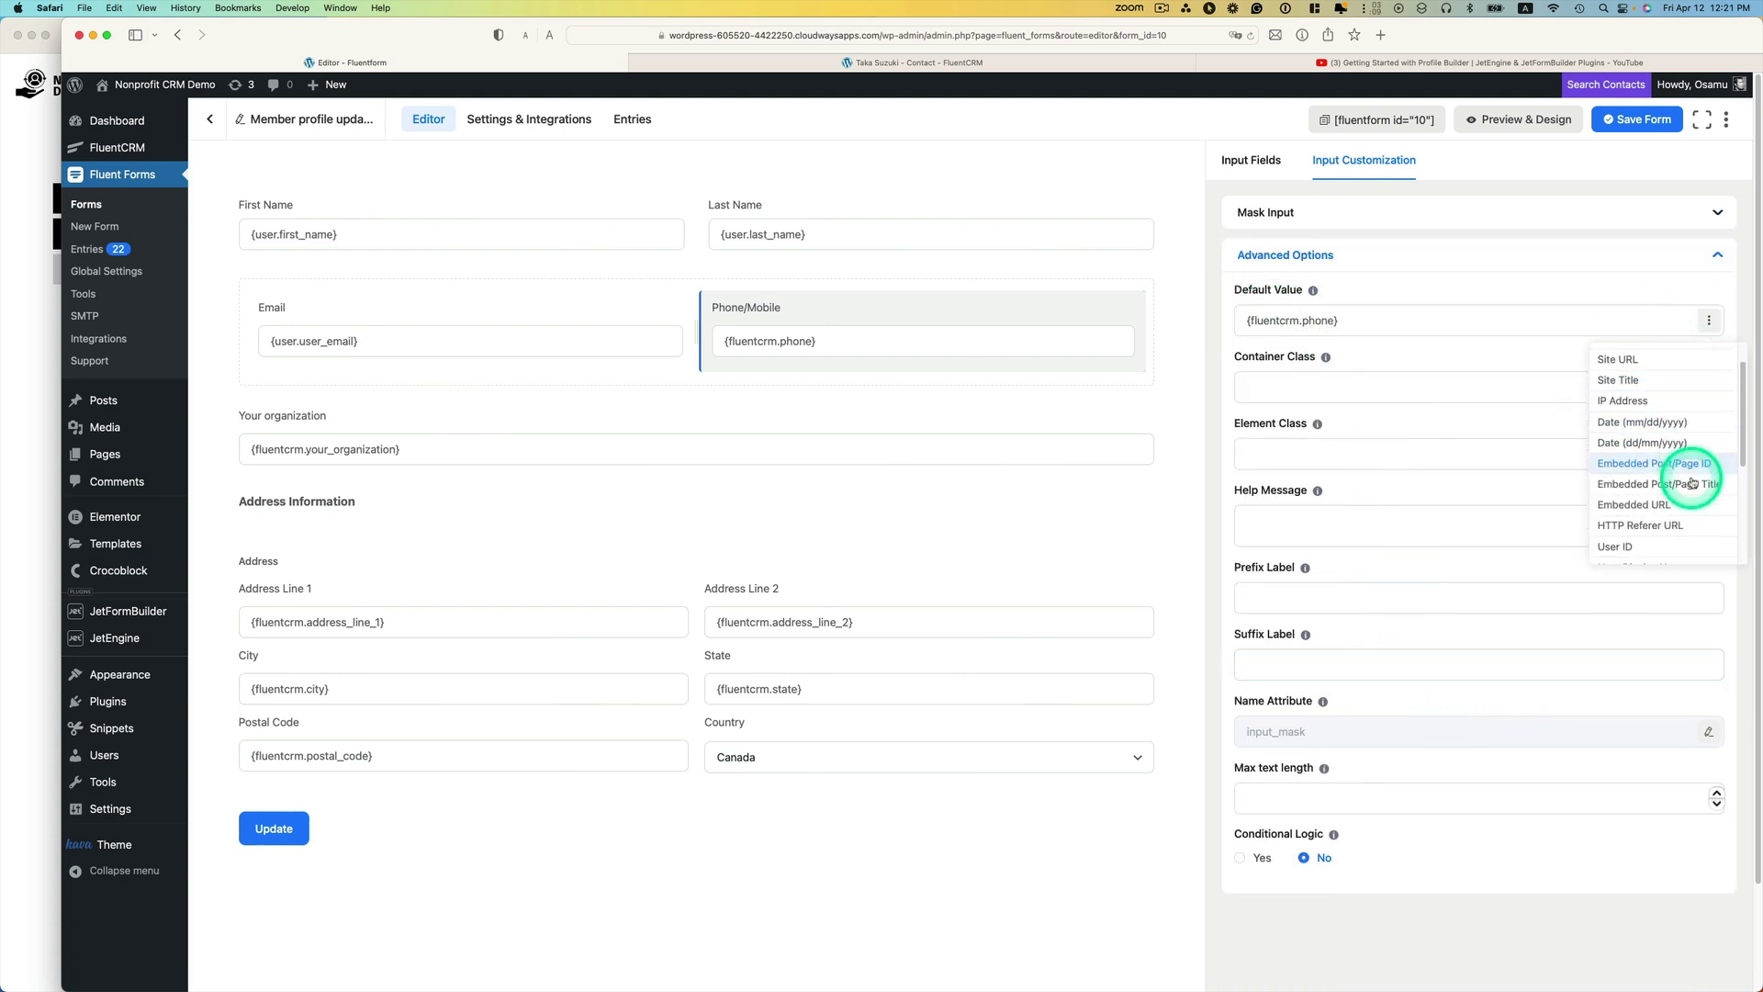
{"action": "scroll", "coordinate": [1692, 484], "scroll_direction": "down", "scroll_amount": 3}
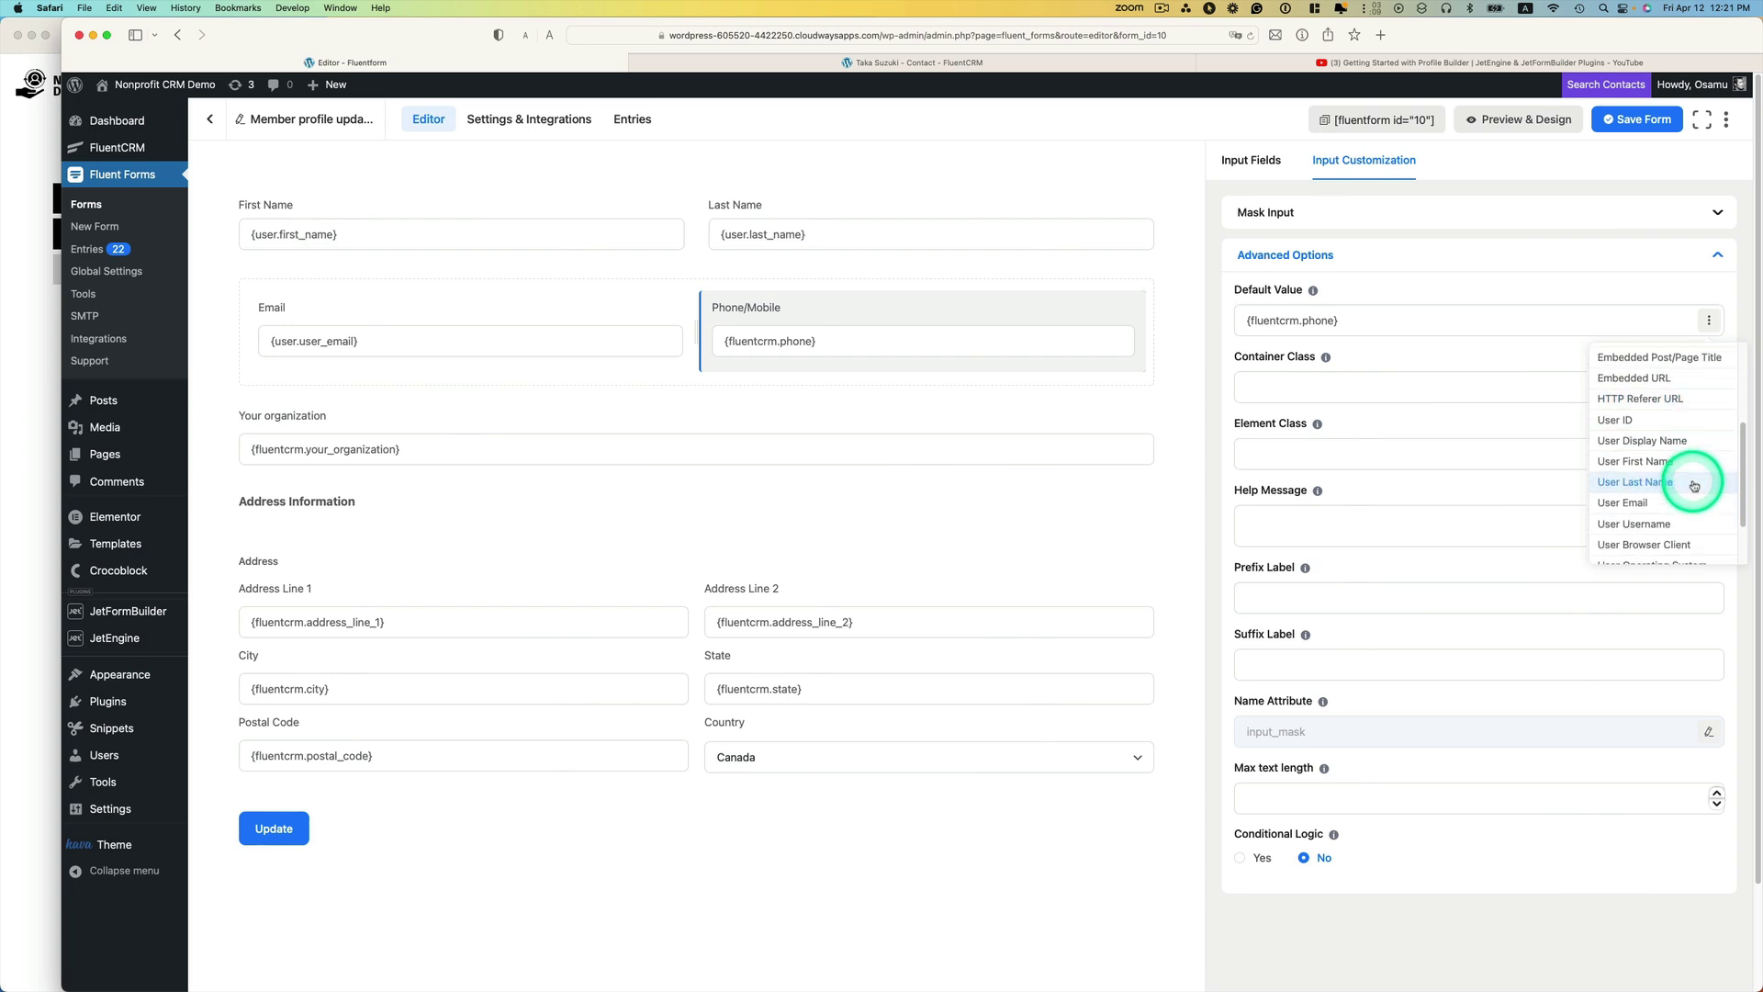
{"action": "scroll", "coordinate": [1694, 485], "scroll_direction": "down", "scroll_amount": 2}
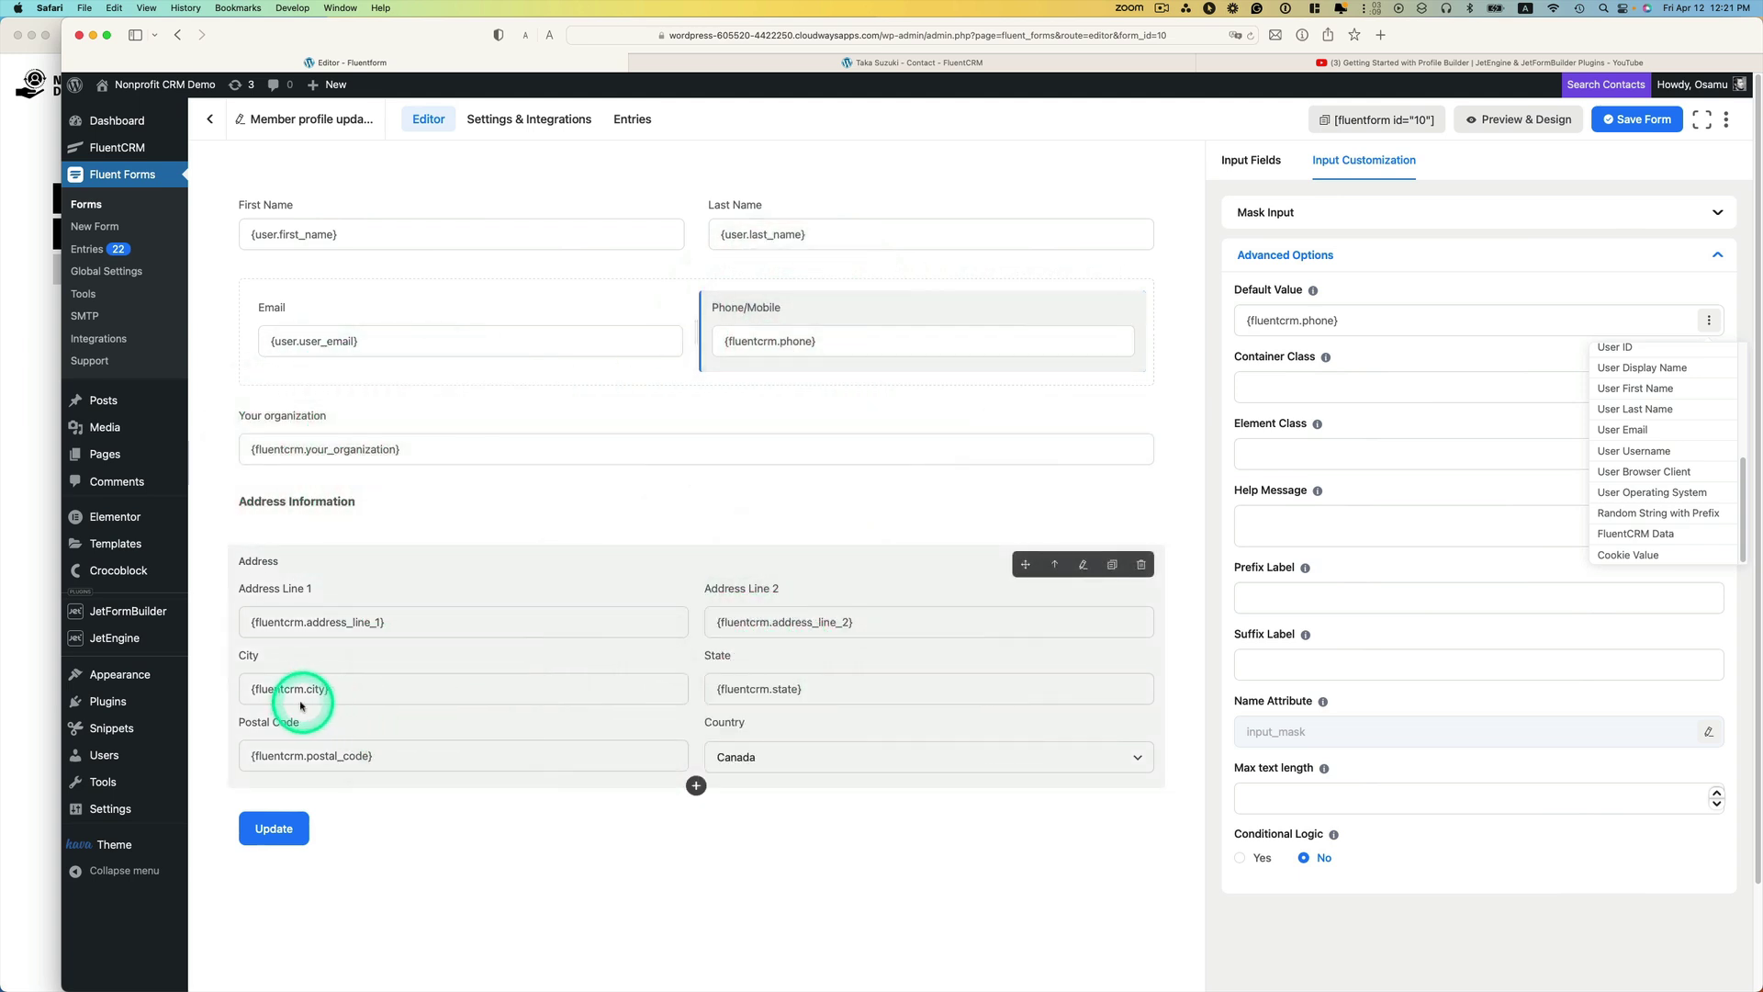
{"action": "left_click", "coordinate": [37, 485]}
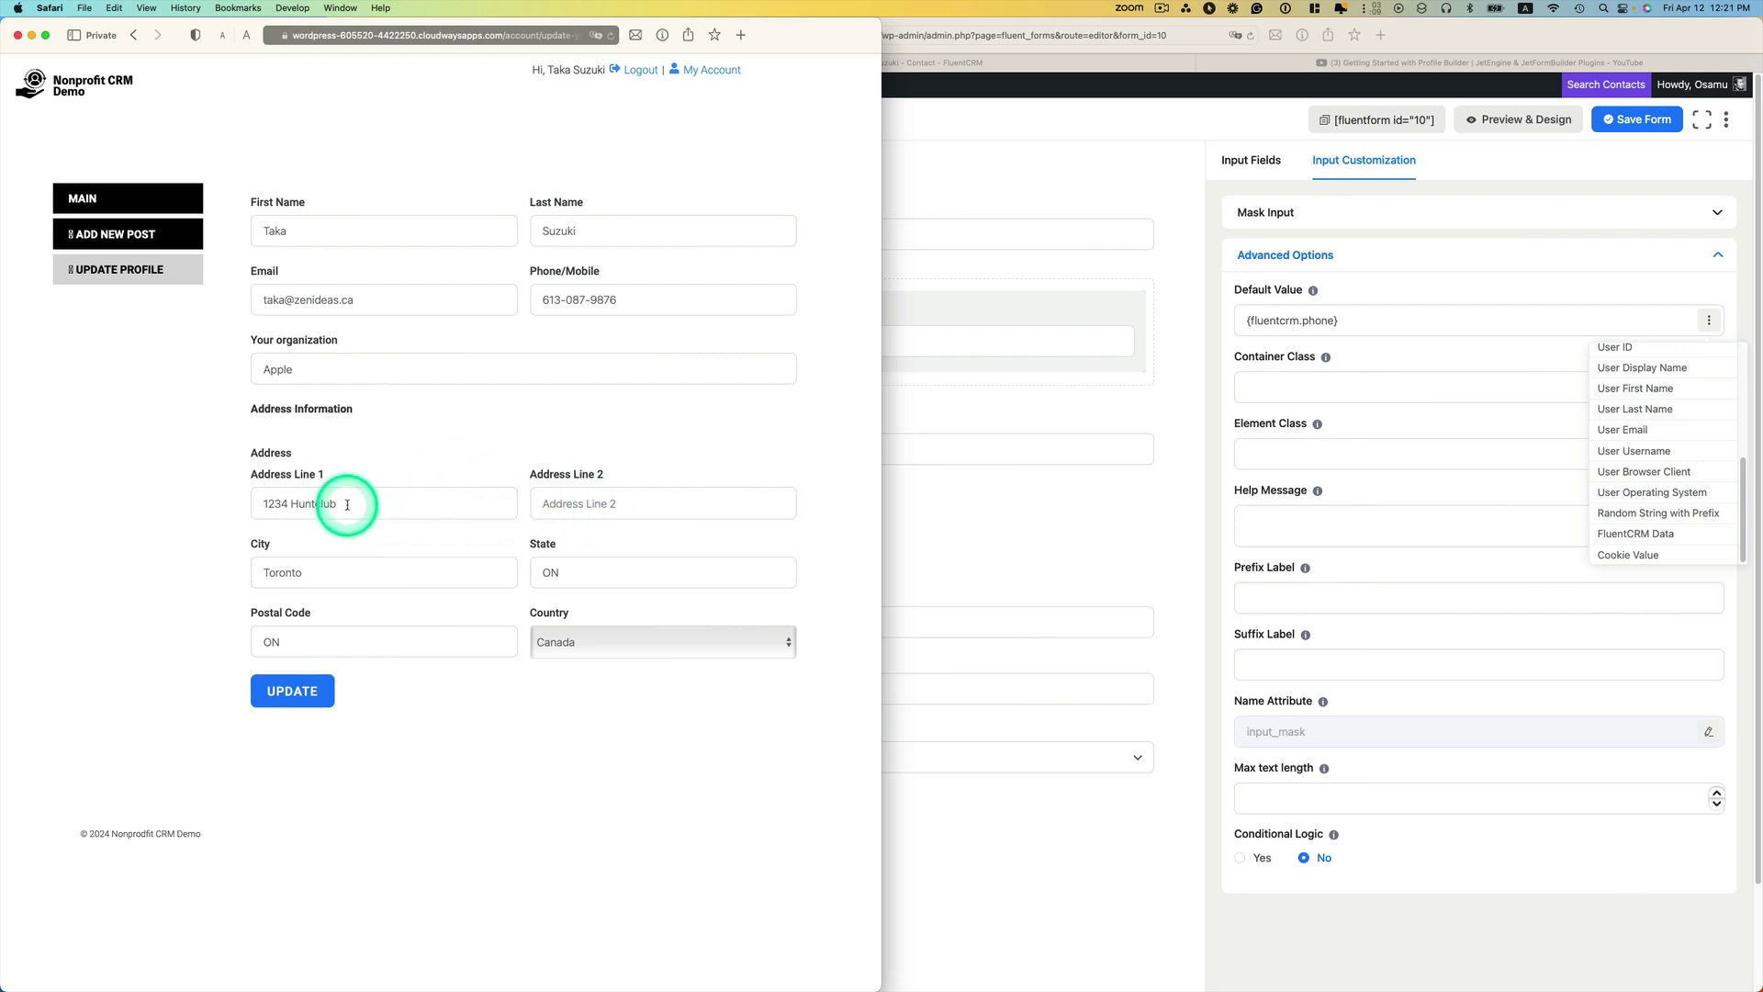
Save the Member profile update form, then go to the FluentCRM dashboard showing 211 active contacts
{"action": "left_click", "coordinate": [1024, 515]}
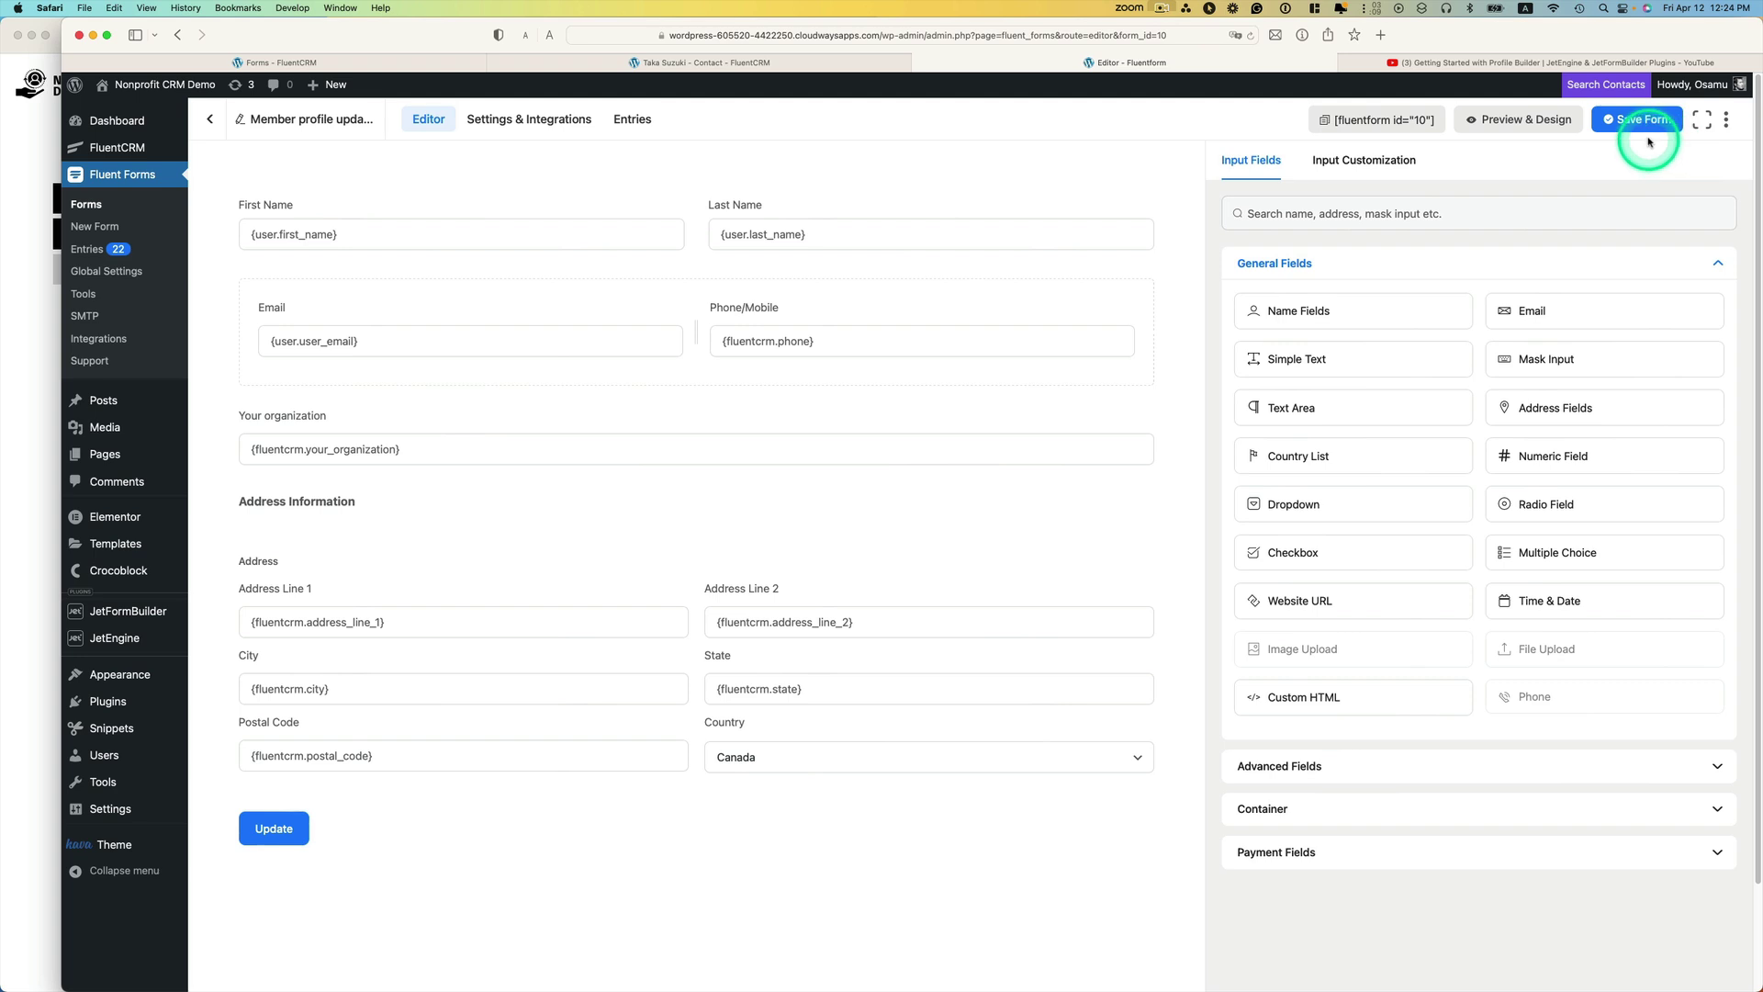
{"action": "left_click", "coordinate": [1638, 121]}
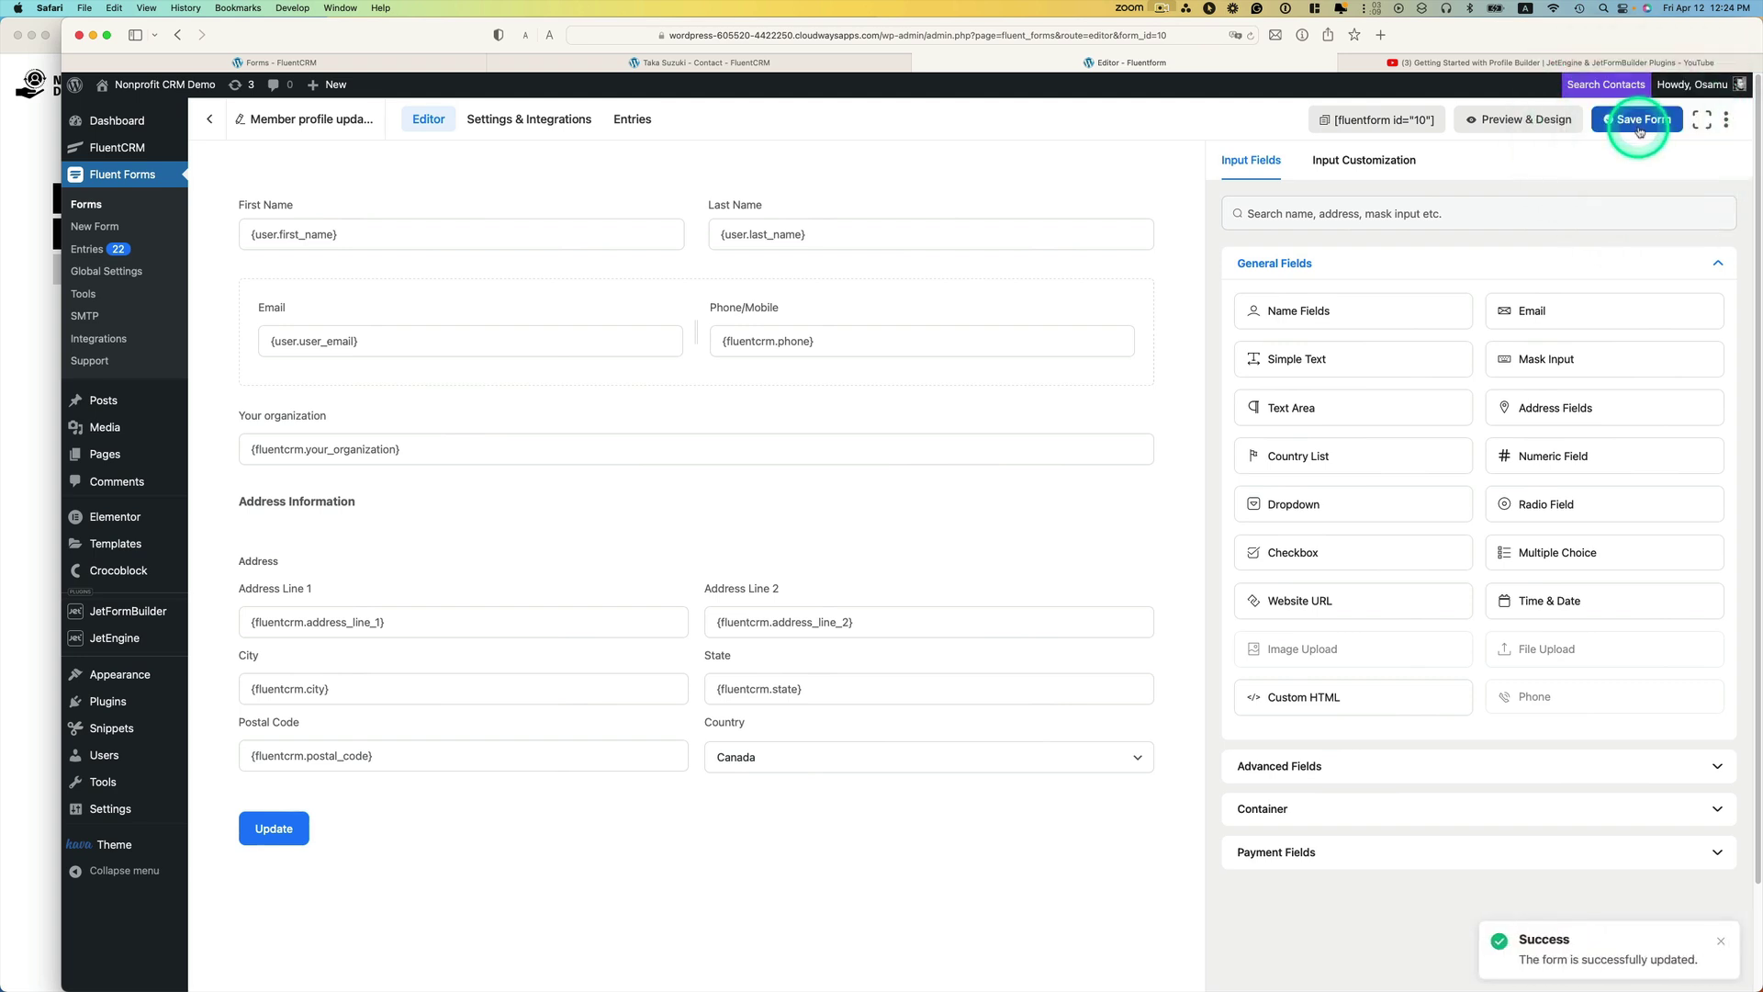
{"action": "left_click_drag", "start_coordinate": [1543, 287], "coordinate": [1473, 359]}
{"action": "mouse_move", "coordinate": [138, 149]}
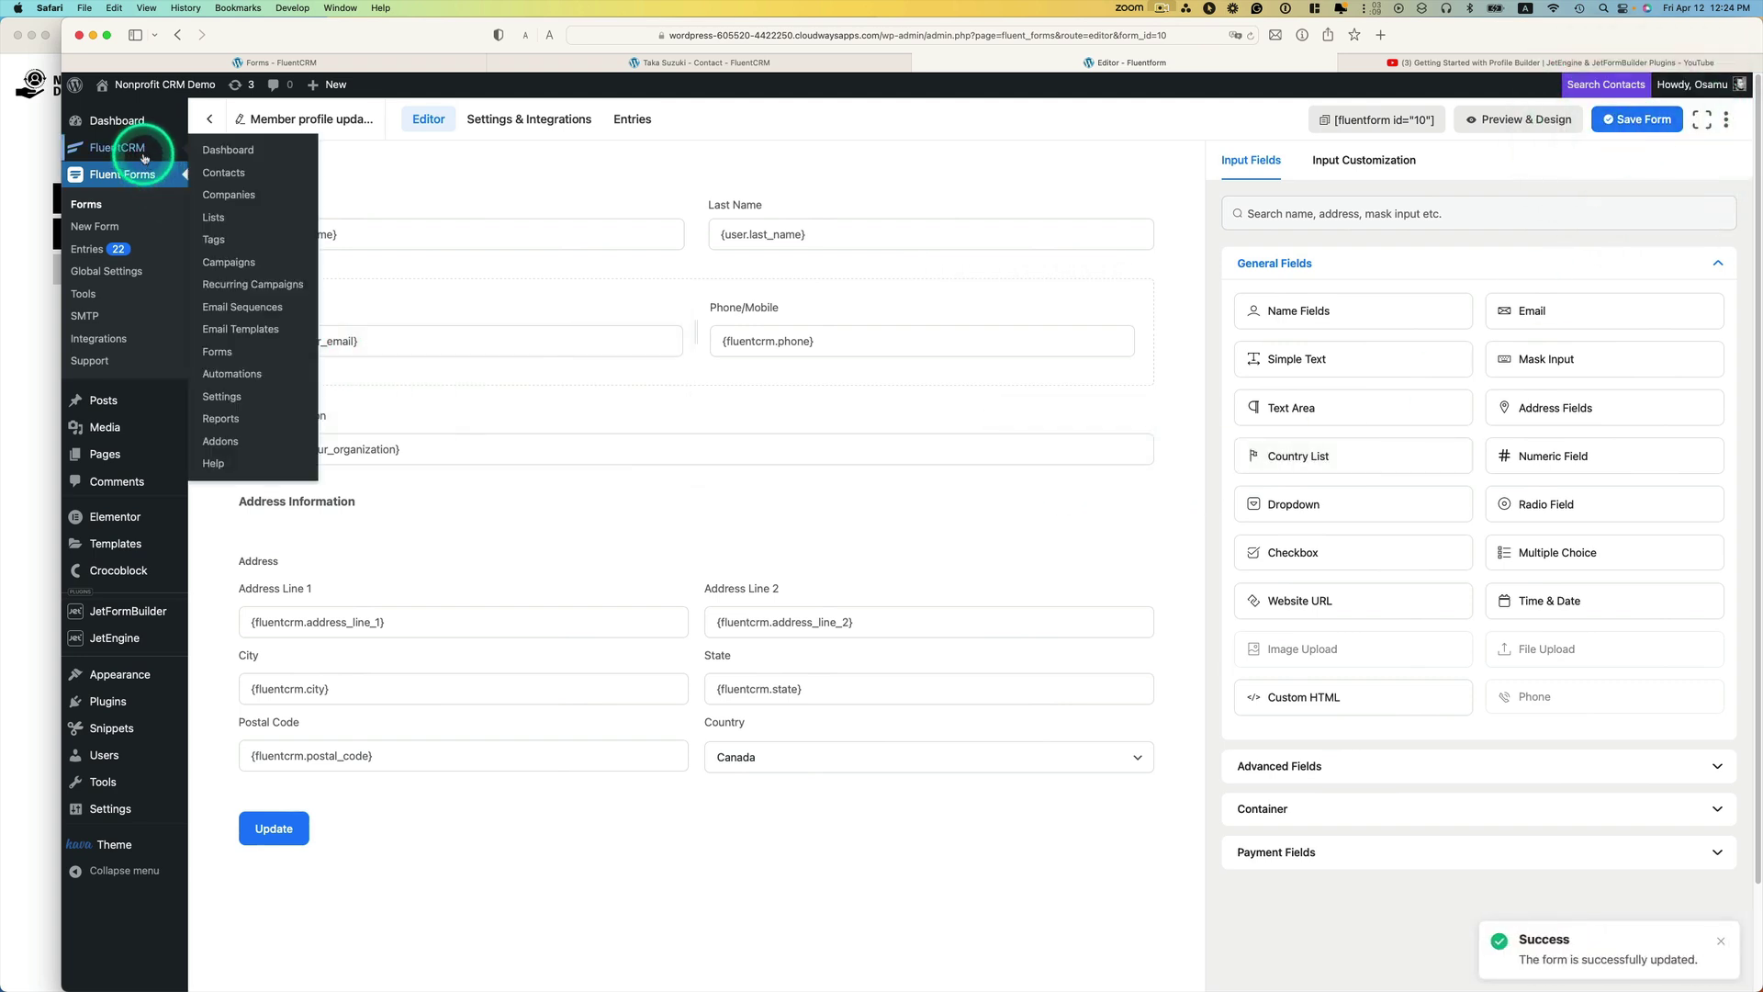
{"action": "left_click", "coordinate": [234, 159]}
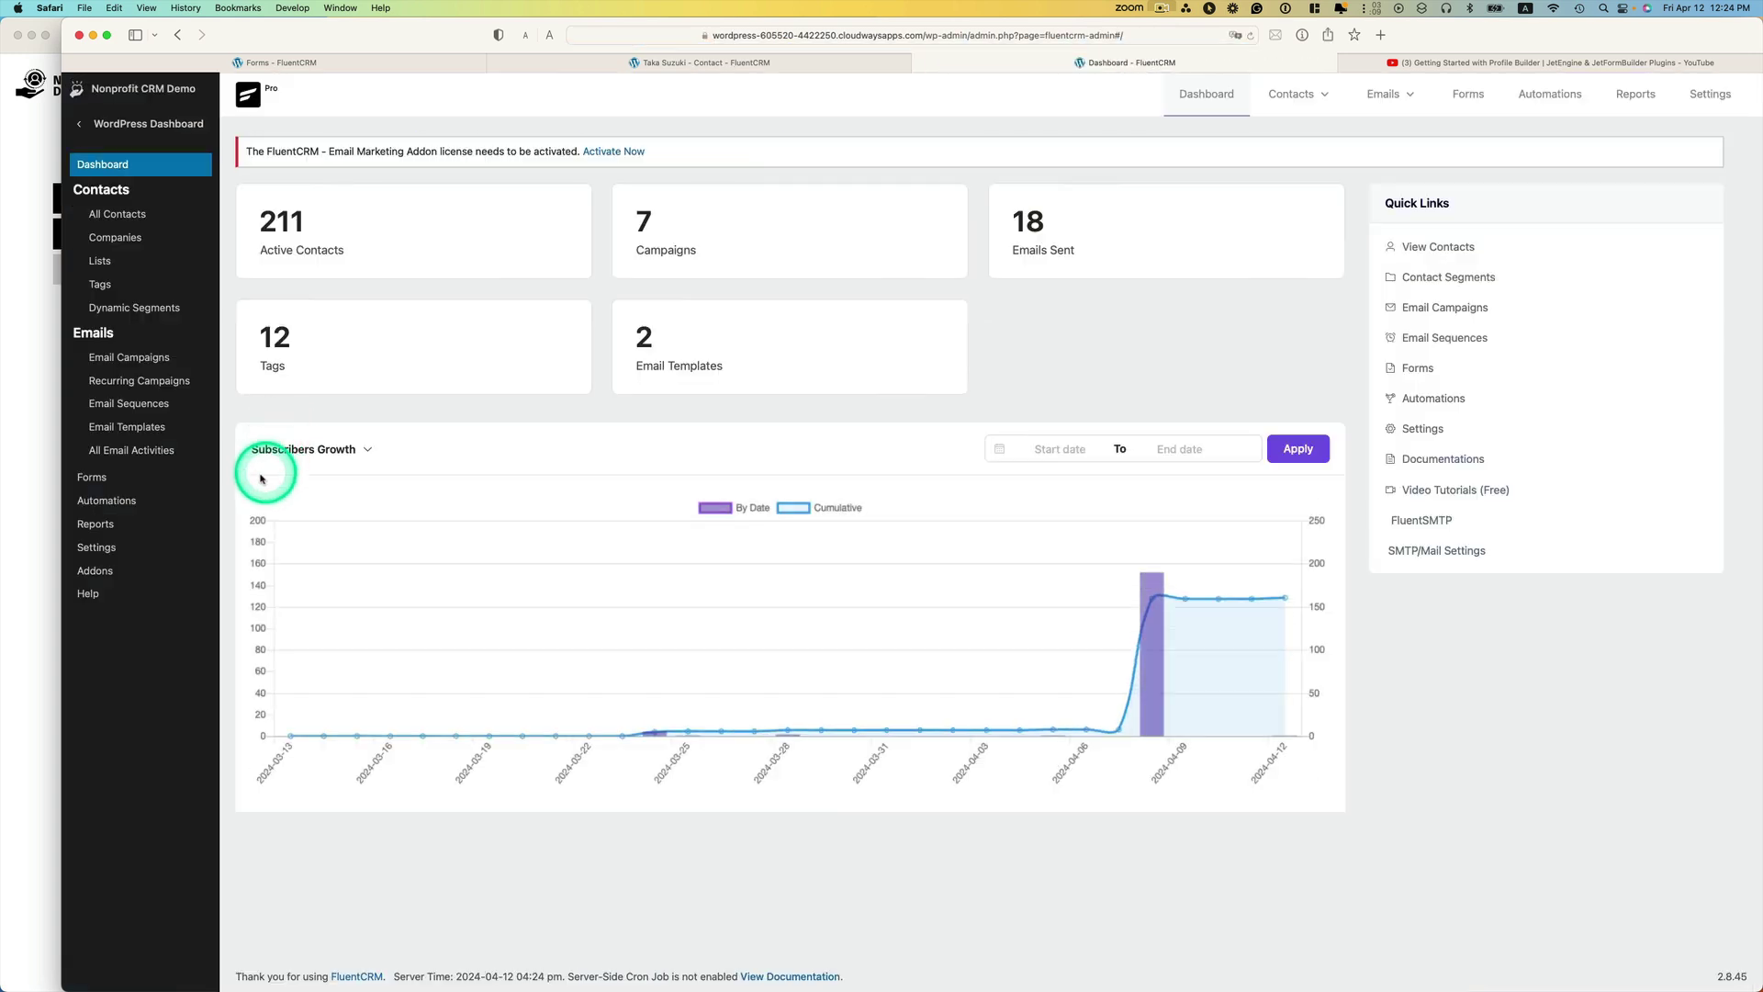
Create a draft automation labelled 'Test' triggered by New Form Submission (Fluent Forms), then return to the funnels list
{"action": "left_click", "coordinate": [131, 501]}
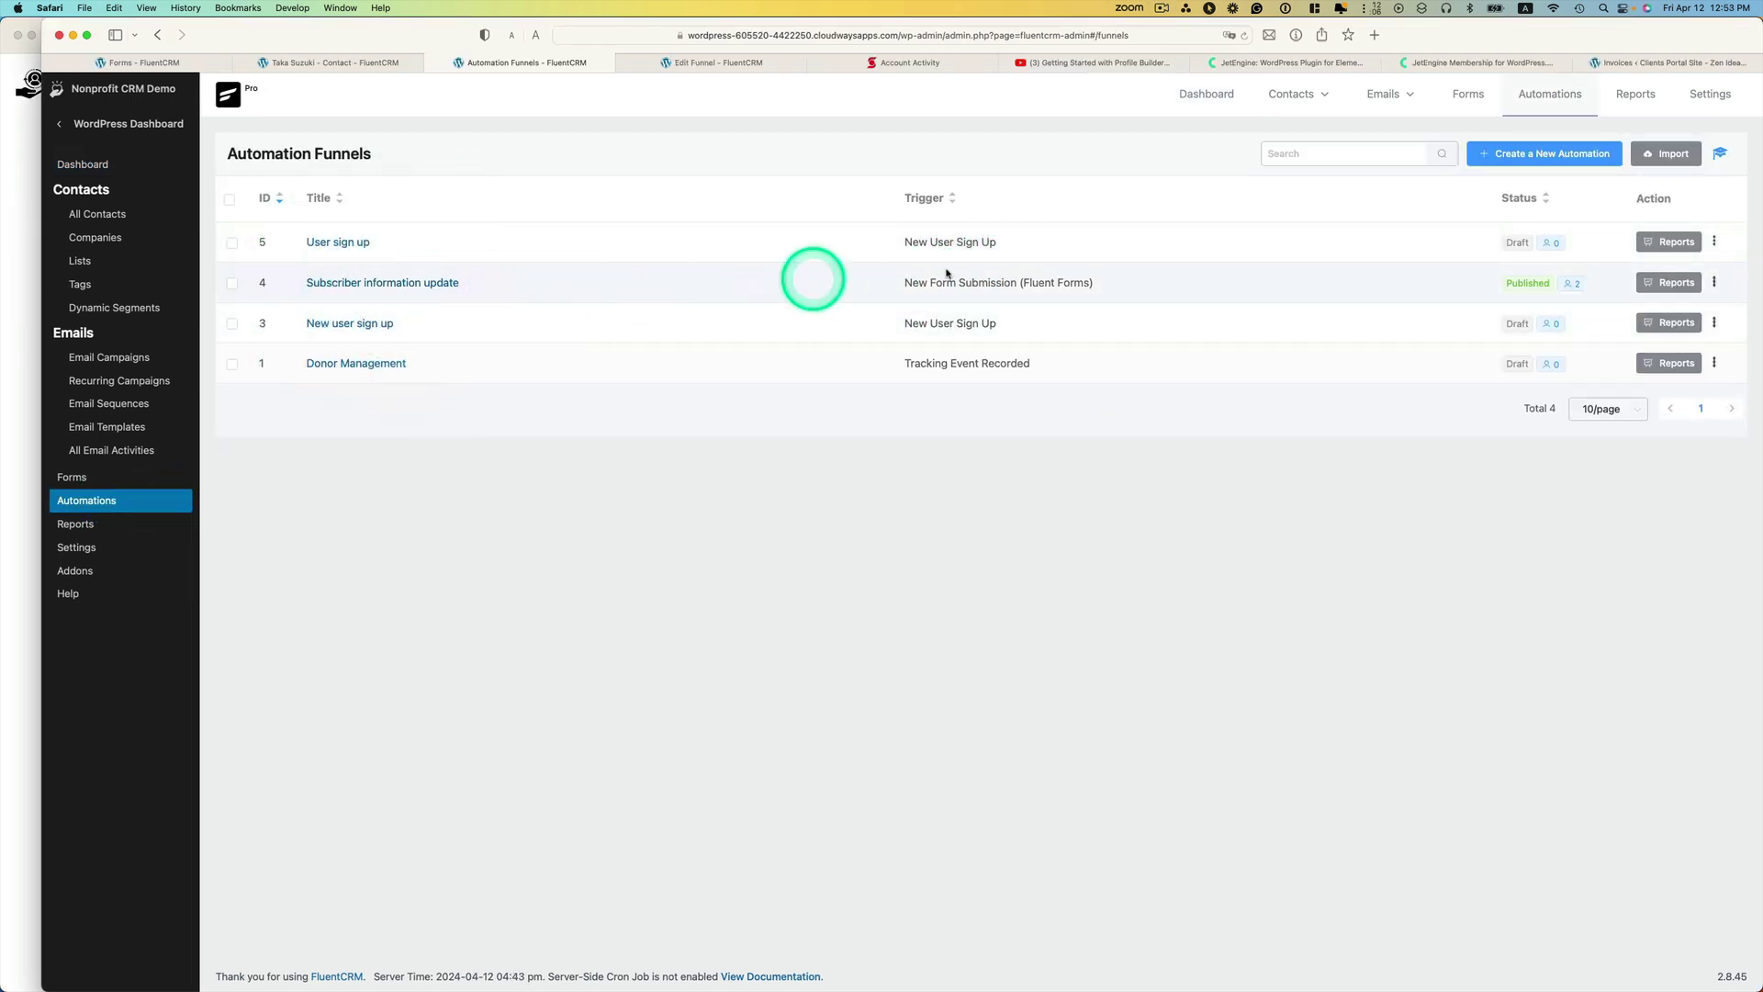
{"action": "left_click", "coordinate": [1518, 162]}
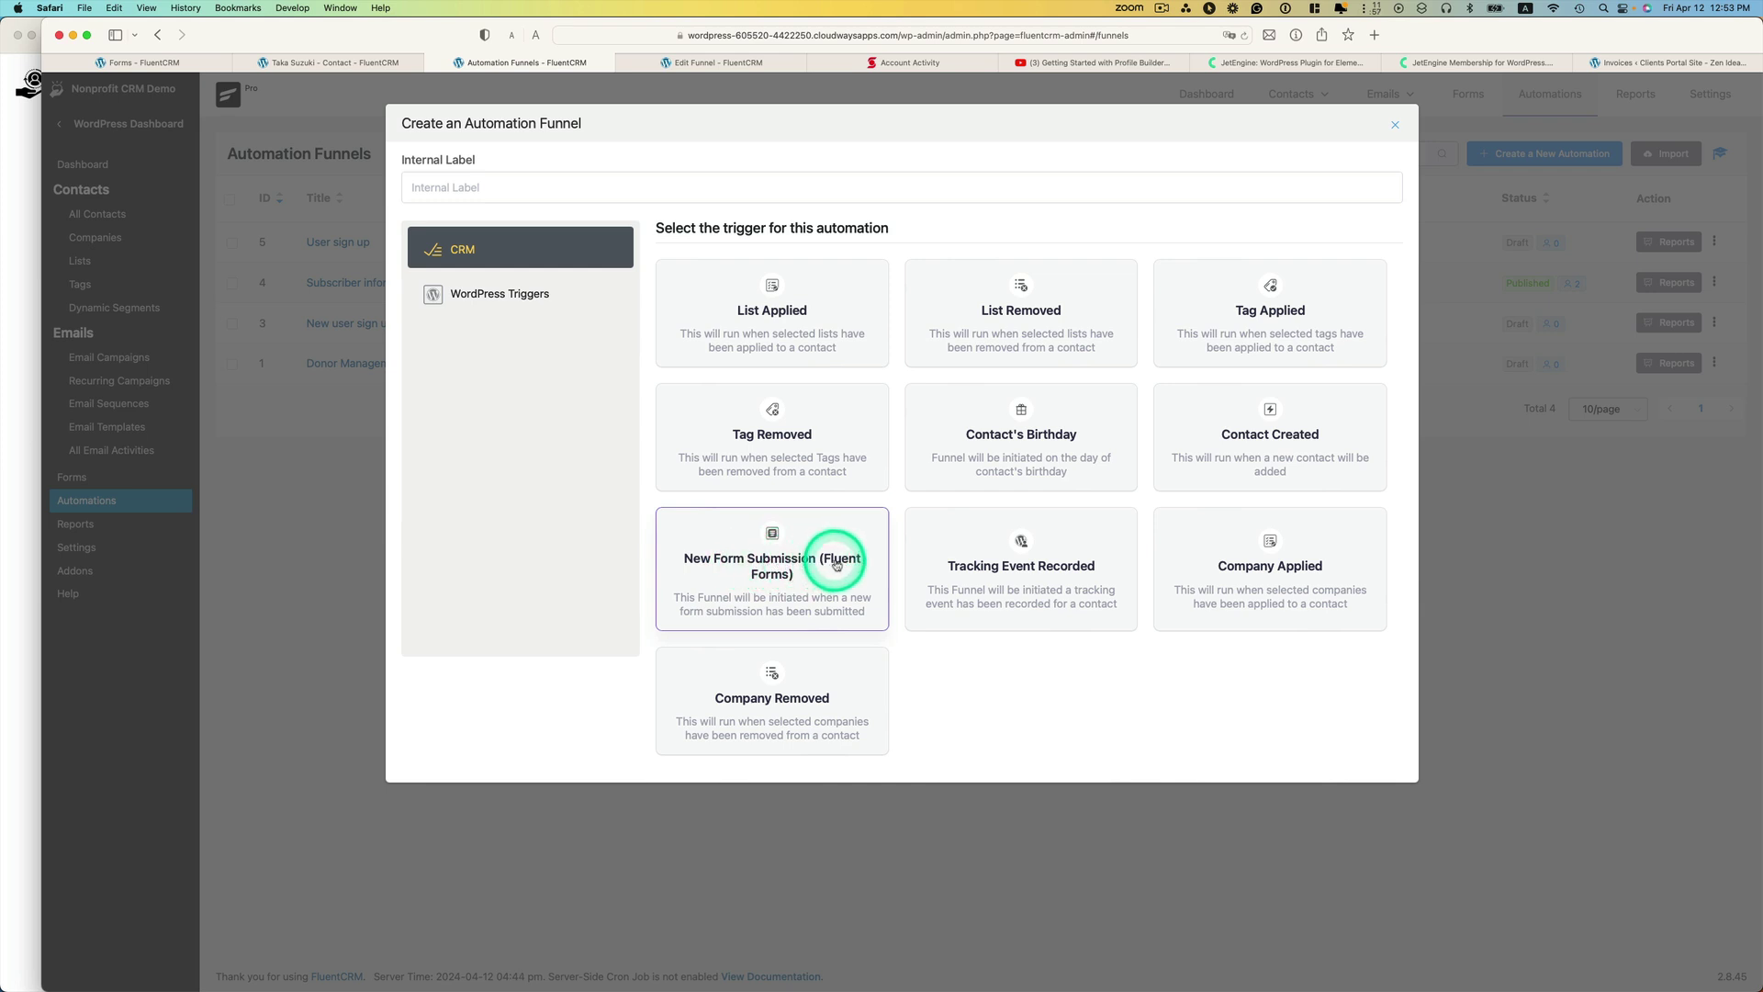
{"action": "left_click", "coordinate": [776, 568]}
{"action": "left_click", "coordinate": [1330, 810]}
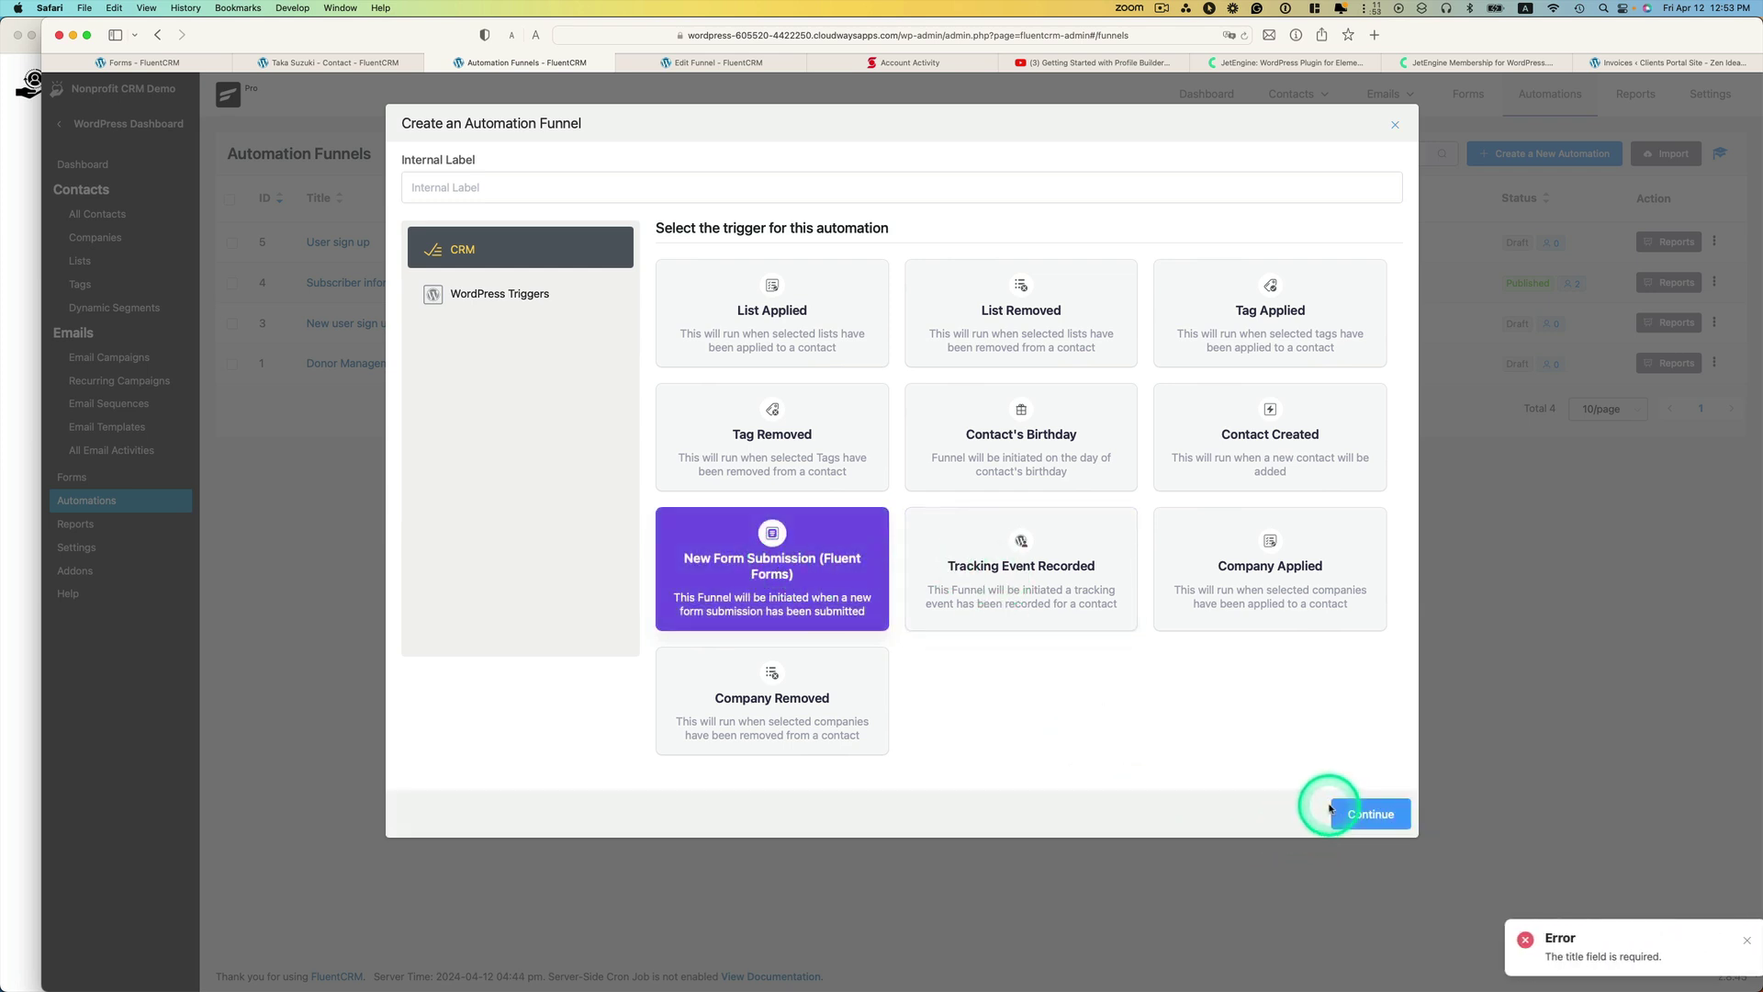
{"action": "left_click", "coordinate": [493, 186]}
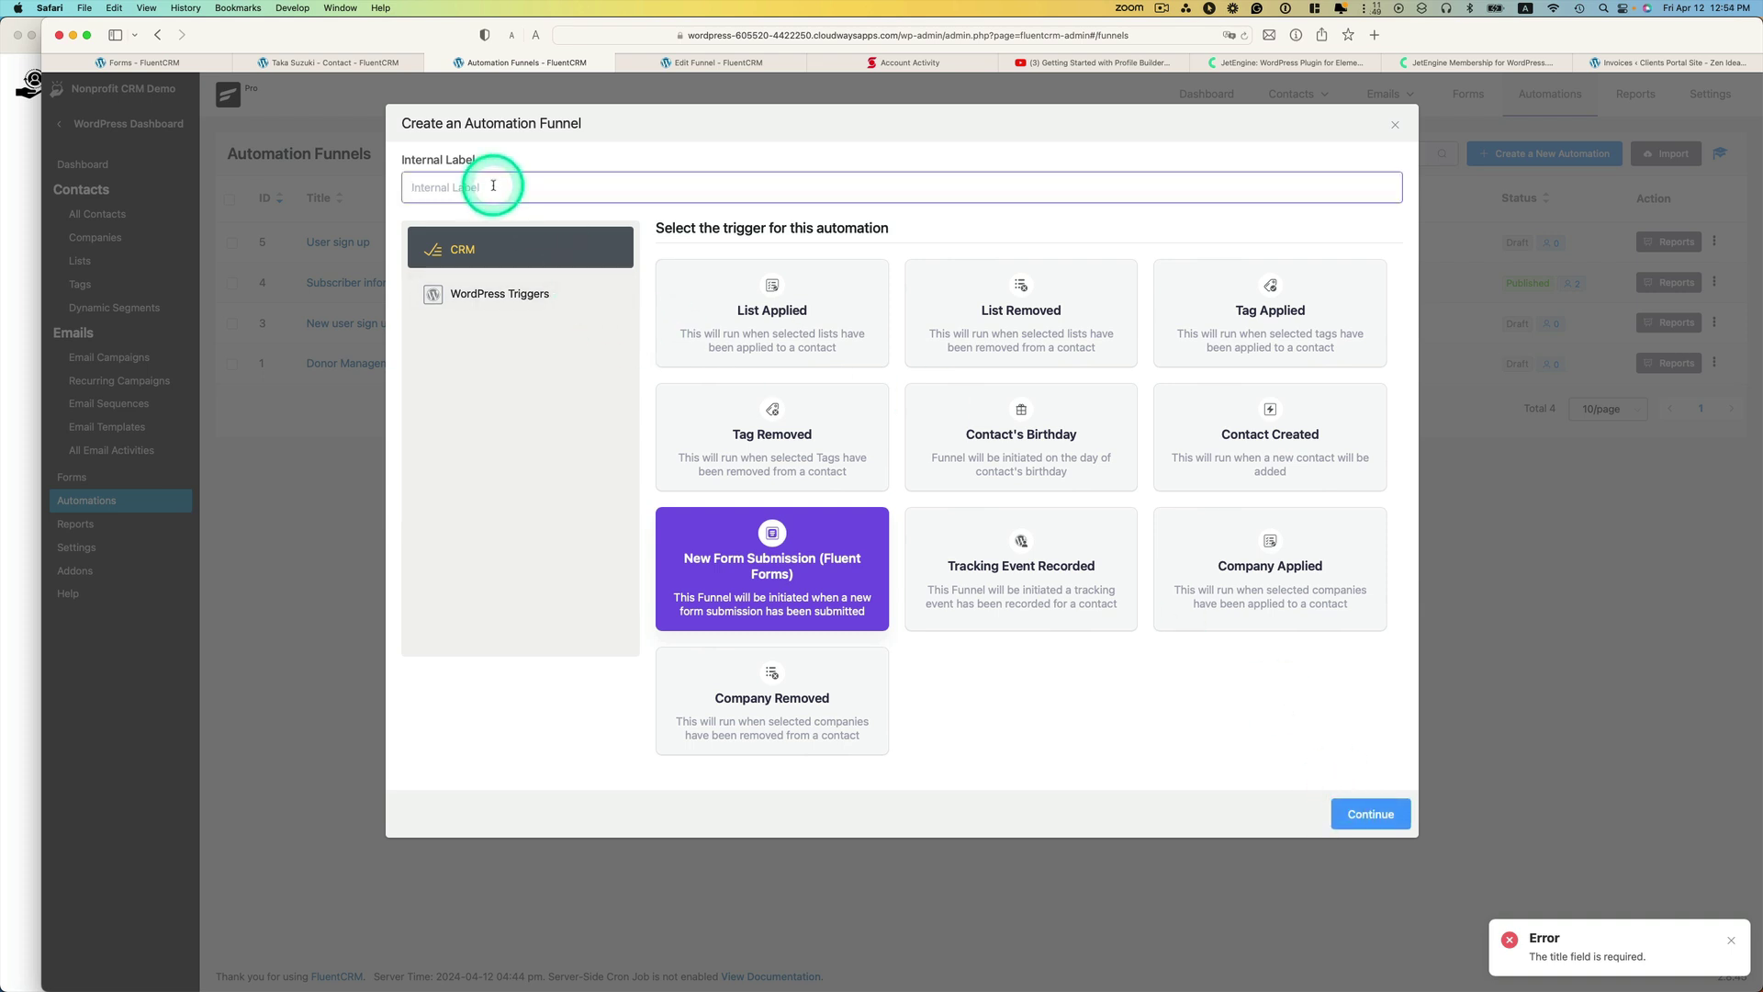
{"action": "type", "text": "Test"}
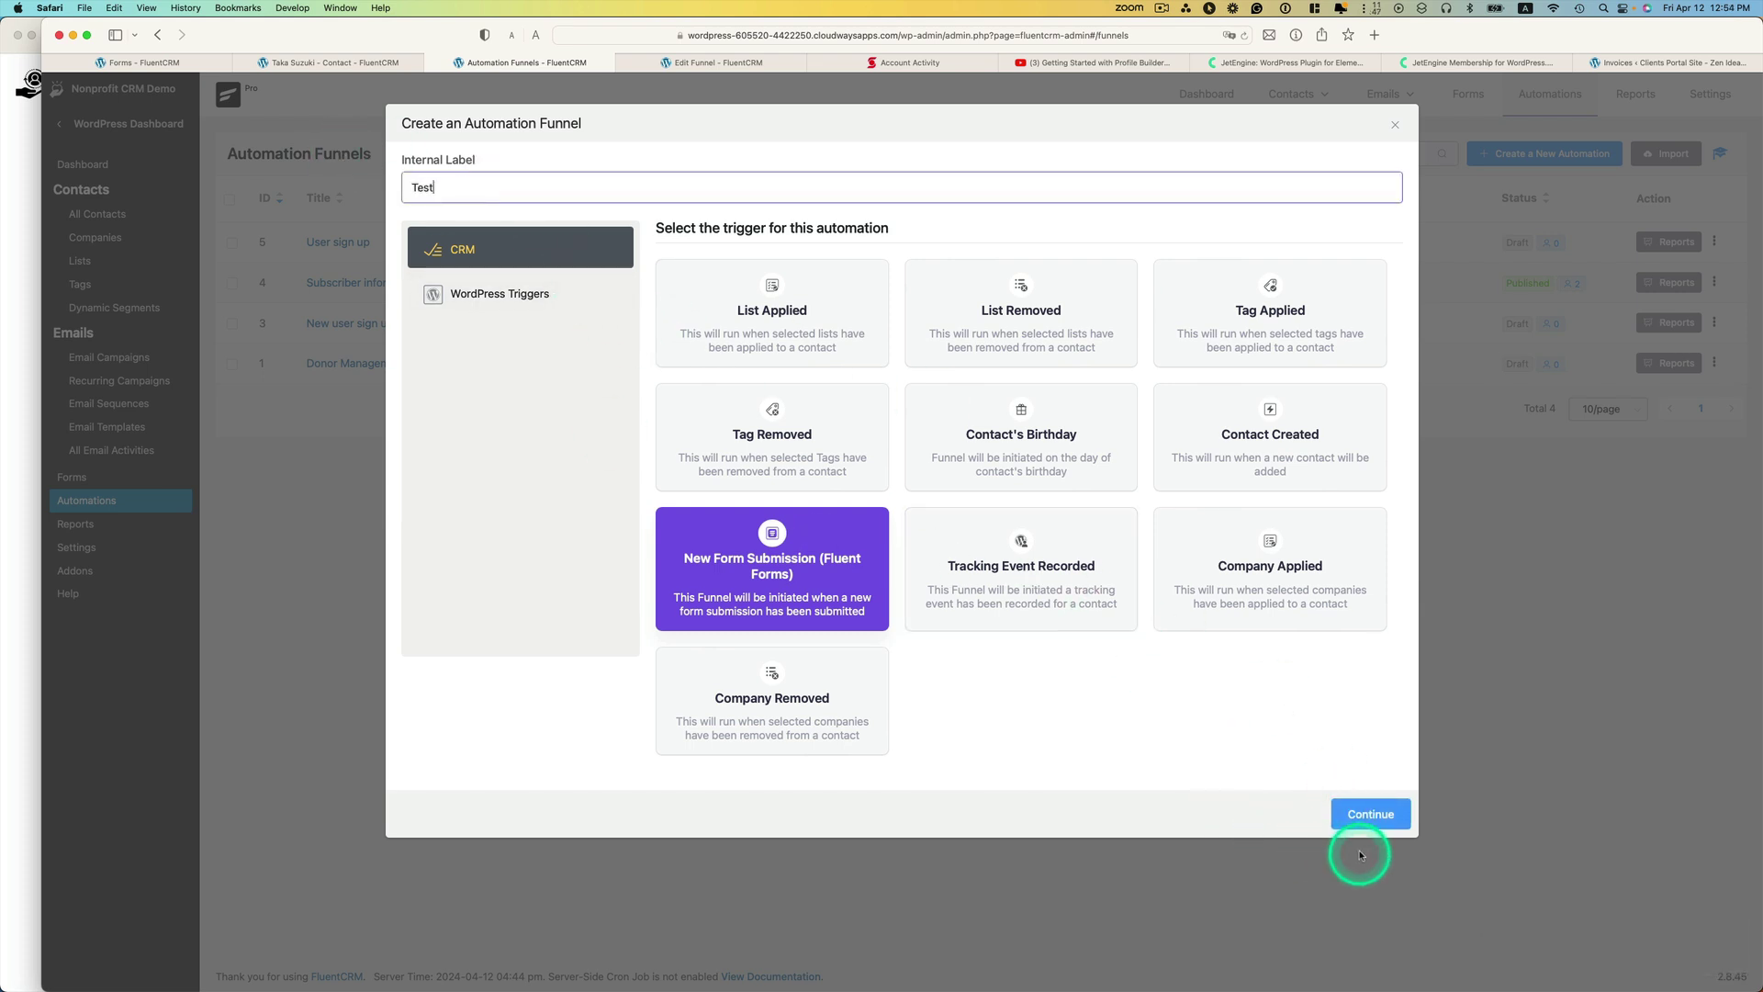
{"action": "left_click", "coordinate": [1369, 814]}
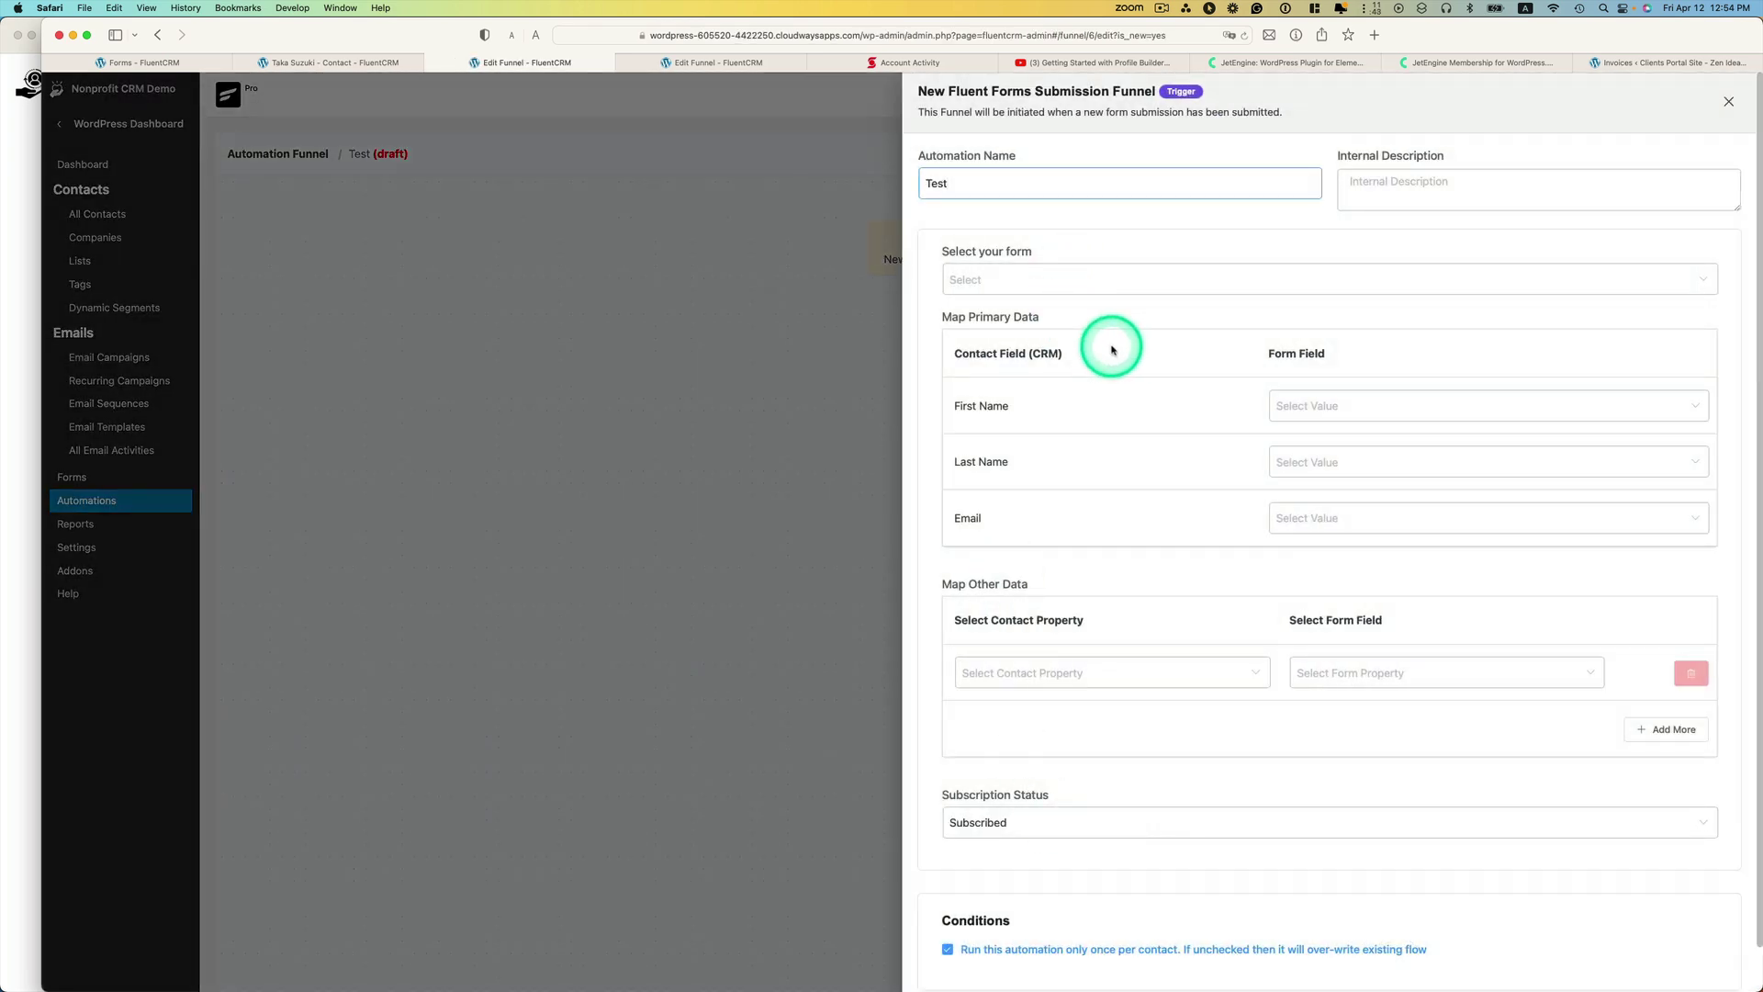
{"action": "left_click", "coordinate": [623, 419]}
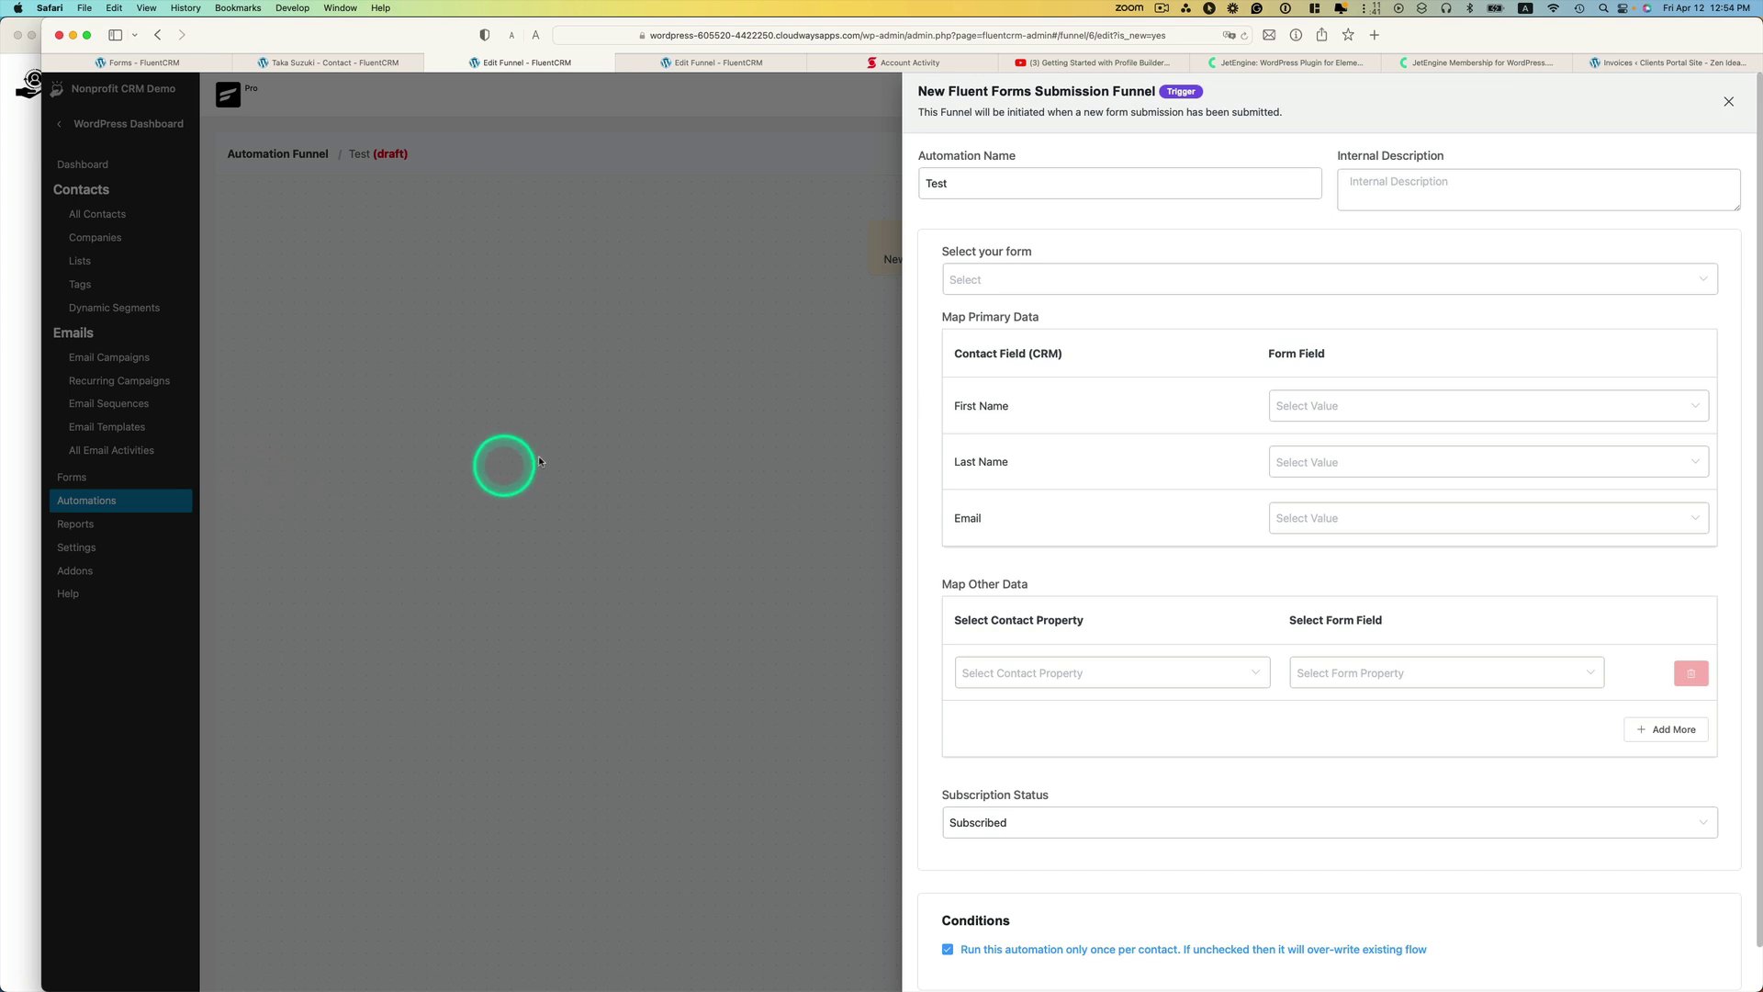
{"action": "left_click", "coordinate": [1725, 103]}
{"action": "left_click", "coordinate": [130, 505]}
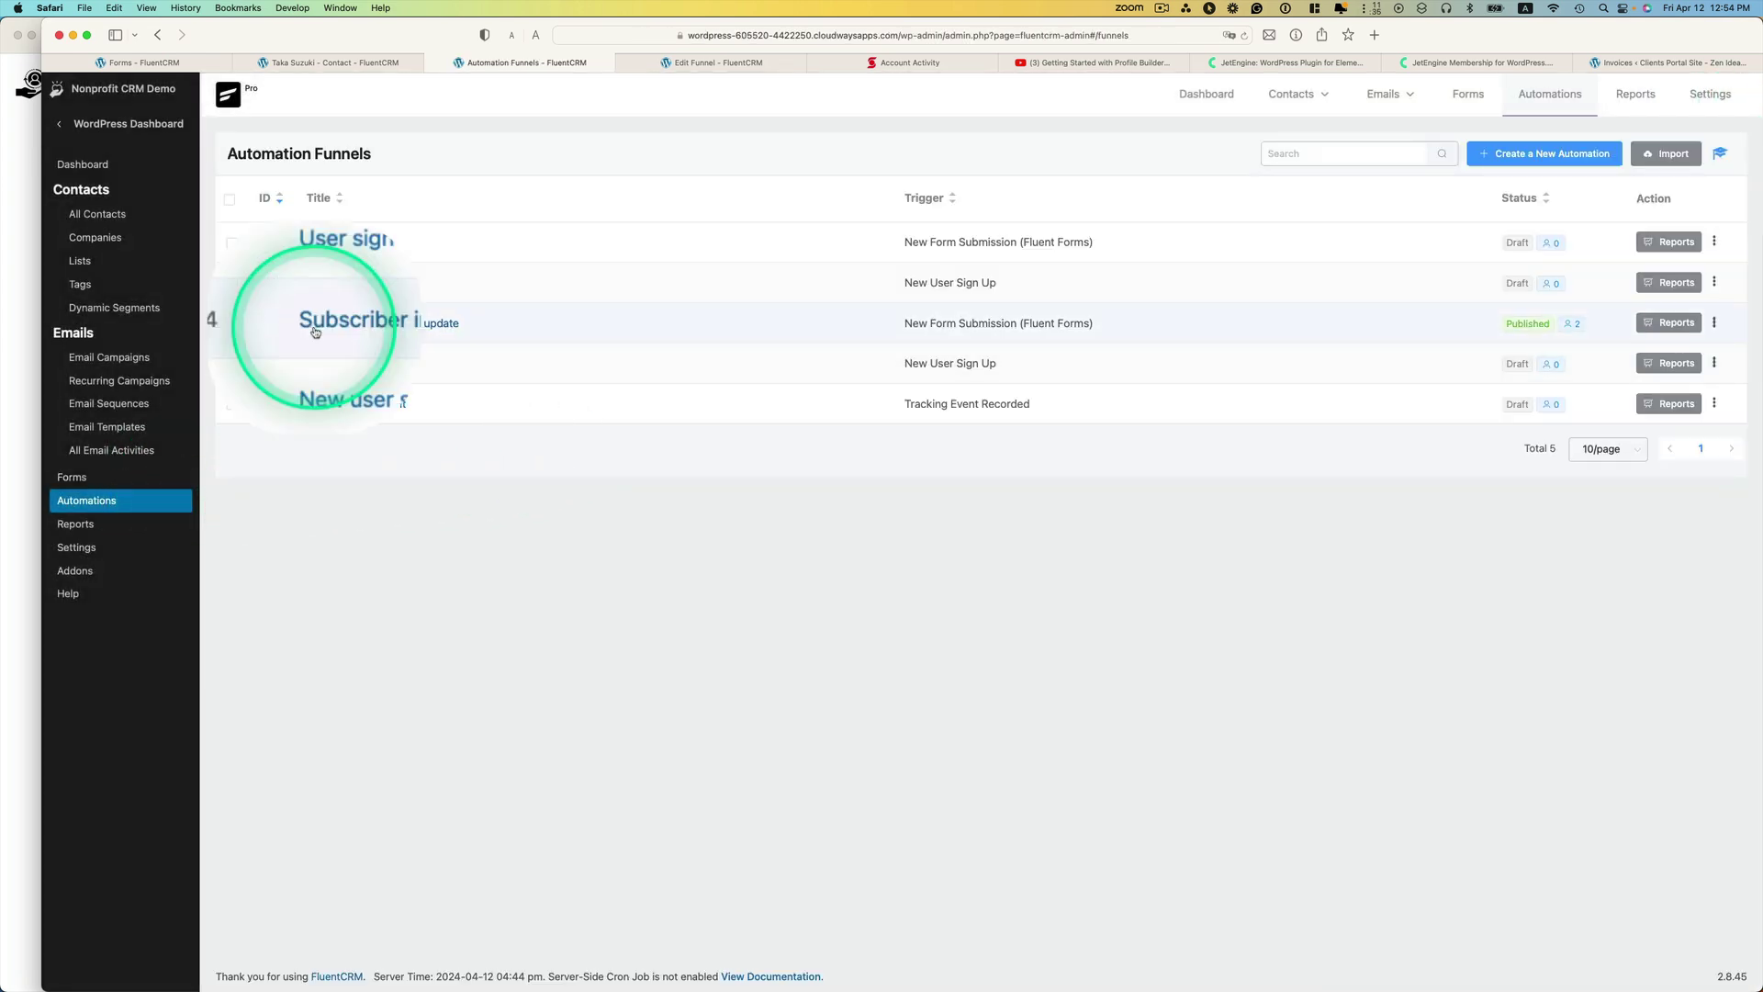
In the Subscriber information update trigger, keep Member profile update (#10) with its First Name and organization mappings
{"action": "left_click", "coordinate": [431, 323]}
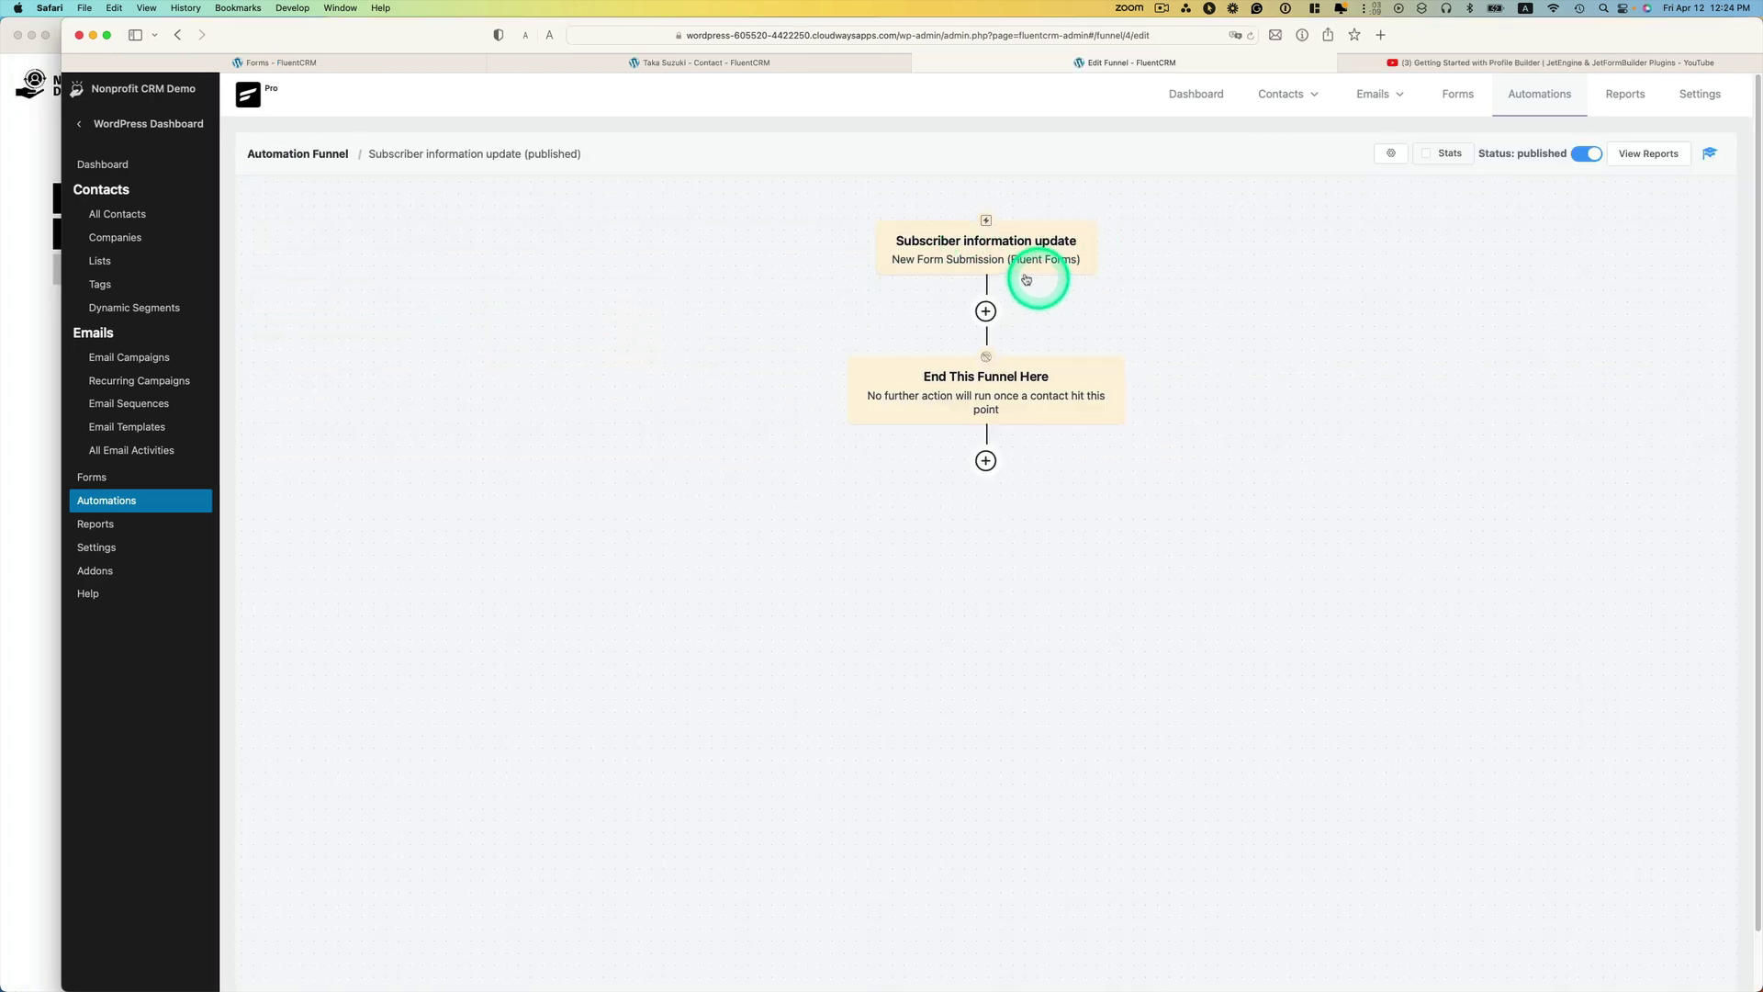
{"action": "left_click", "coordinate": [1016, 257]}
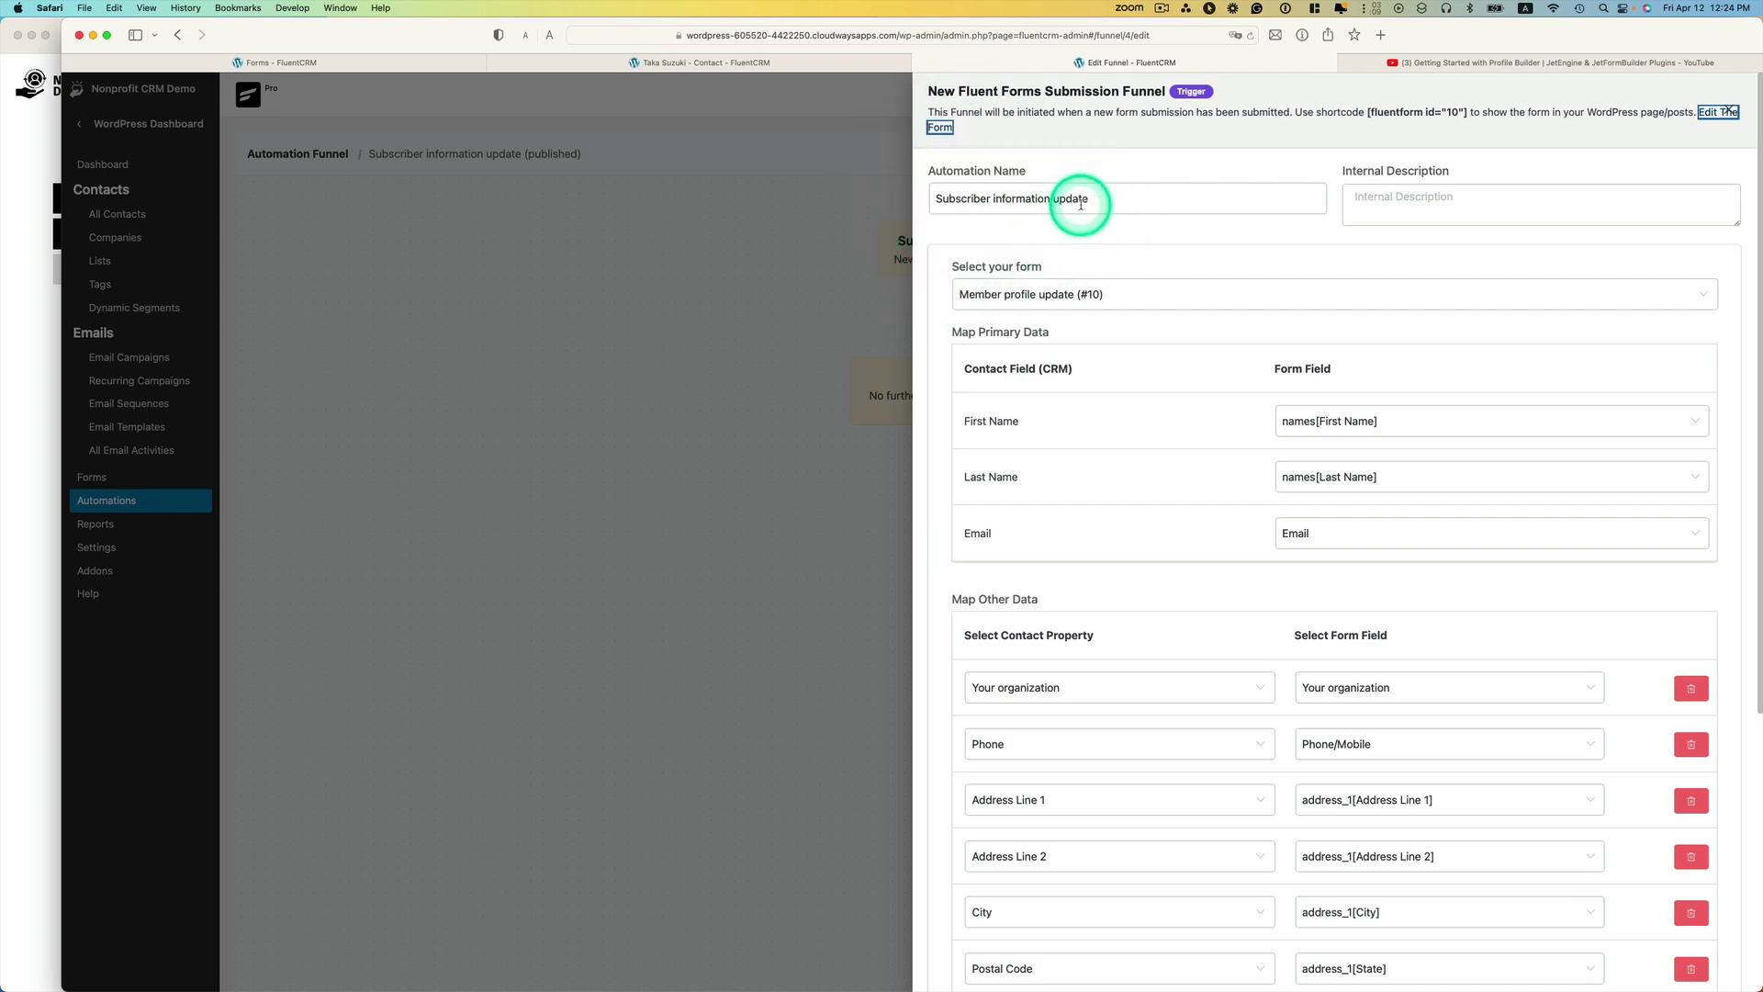
{"action": "left_click", "coordinate": [1175, 298]}
{"action": "left_click", "coordinate": [1121, 295]}
{"action": "left_click", "coordinate": [1119, 296]}
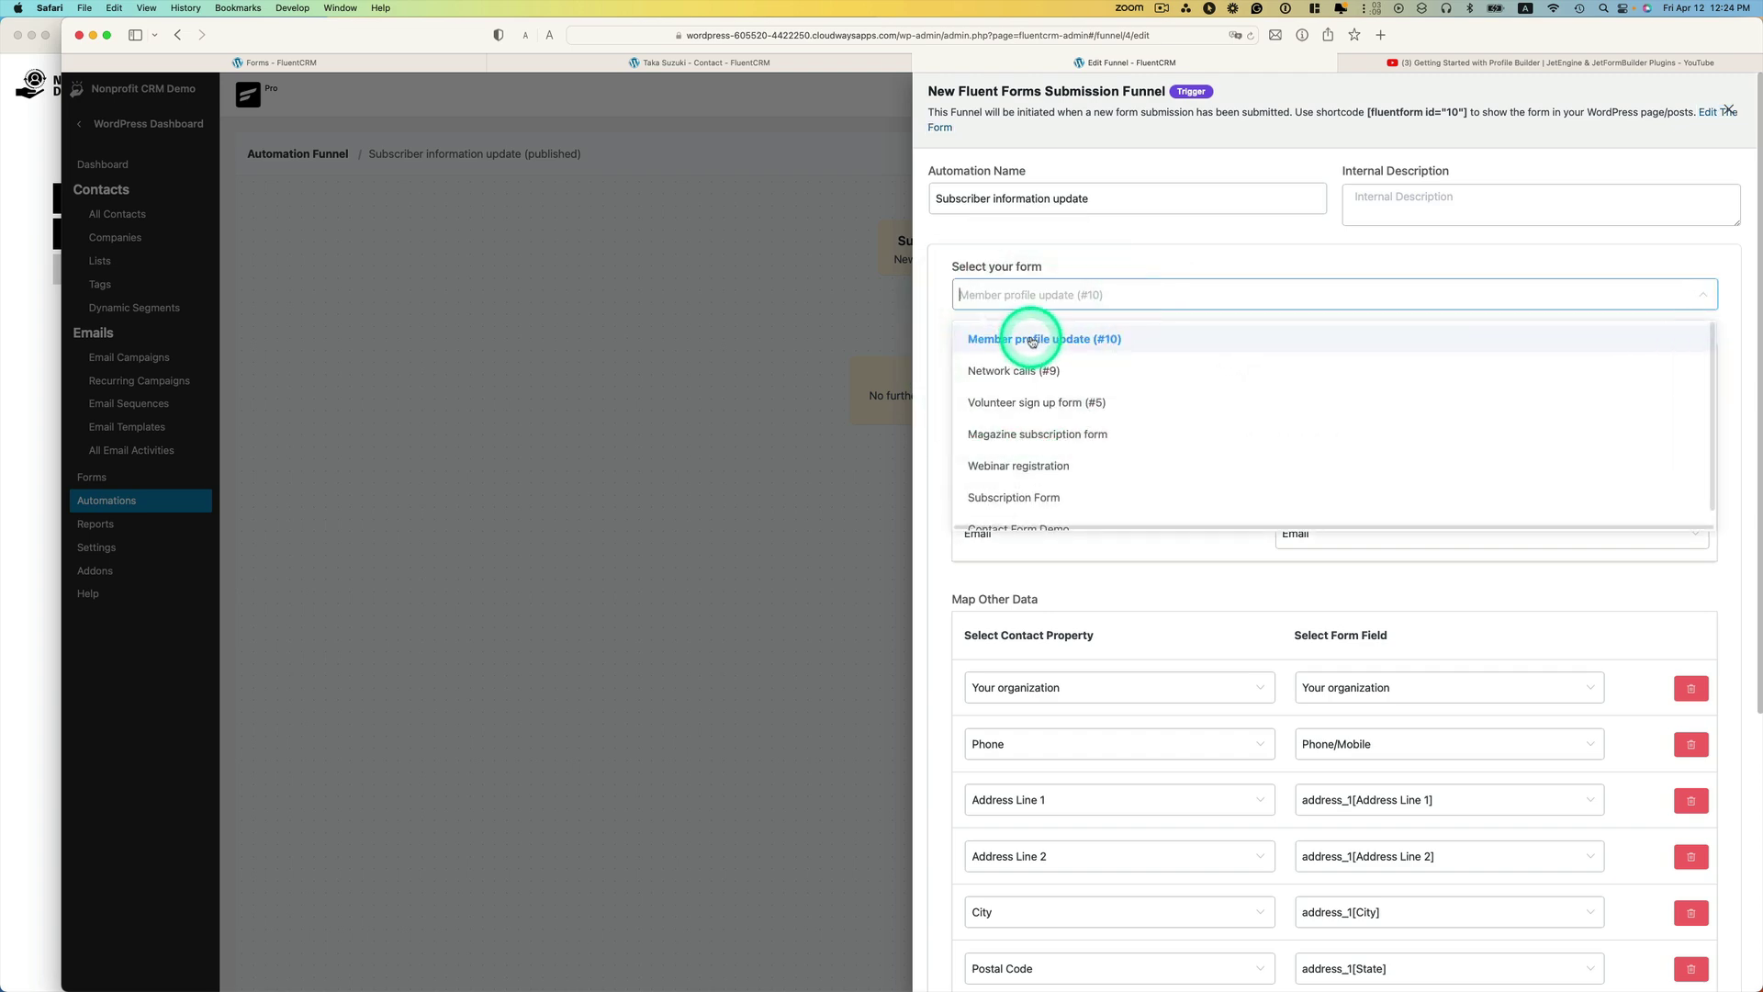
{"action": "left_click", "coordinate": [1073, 339]}
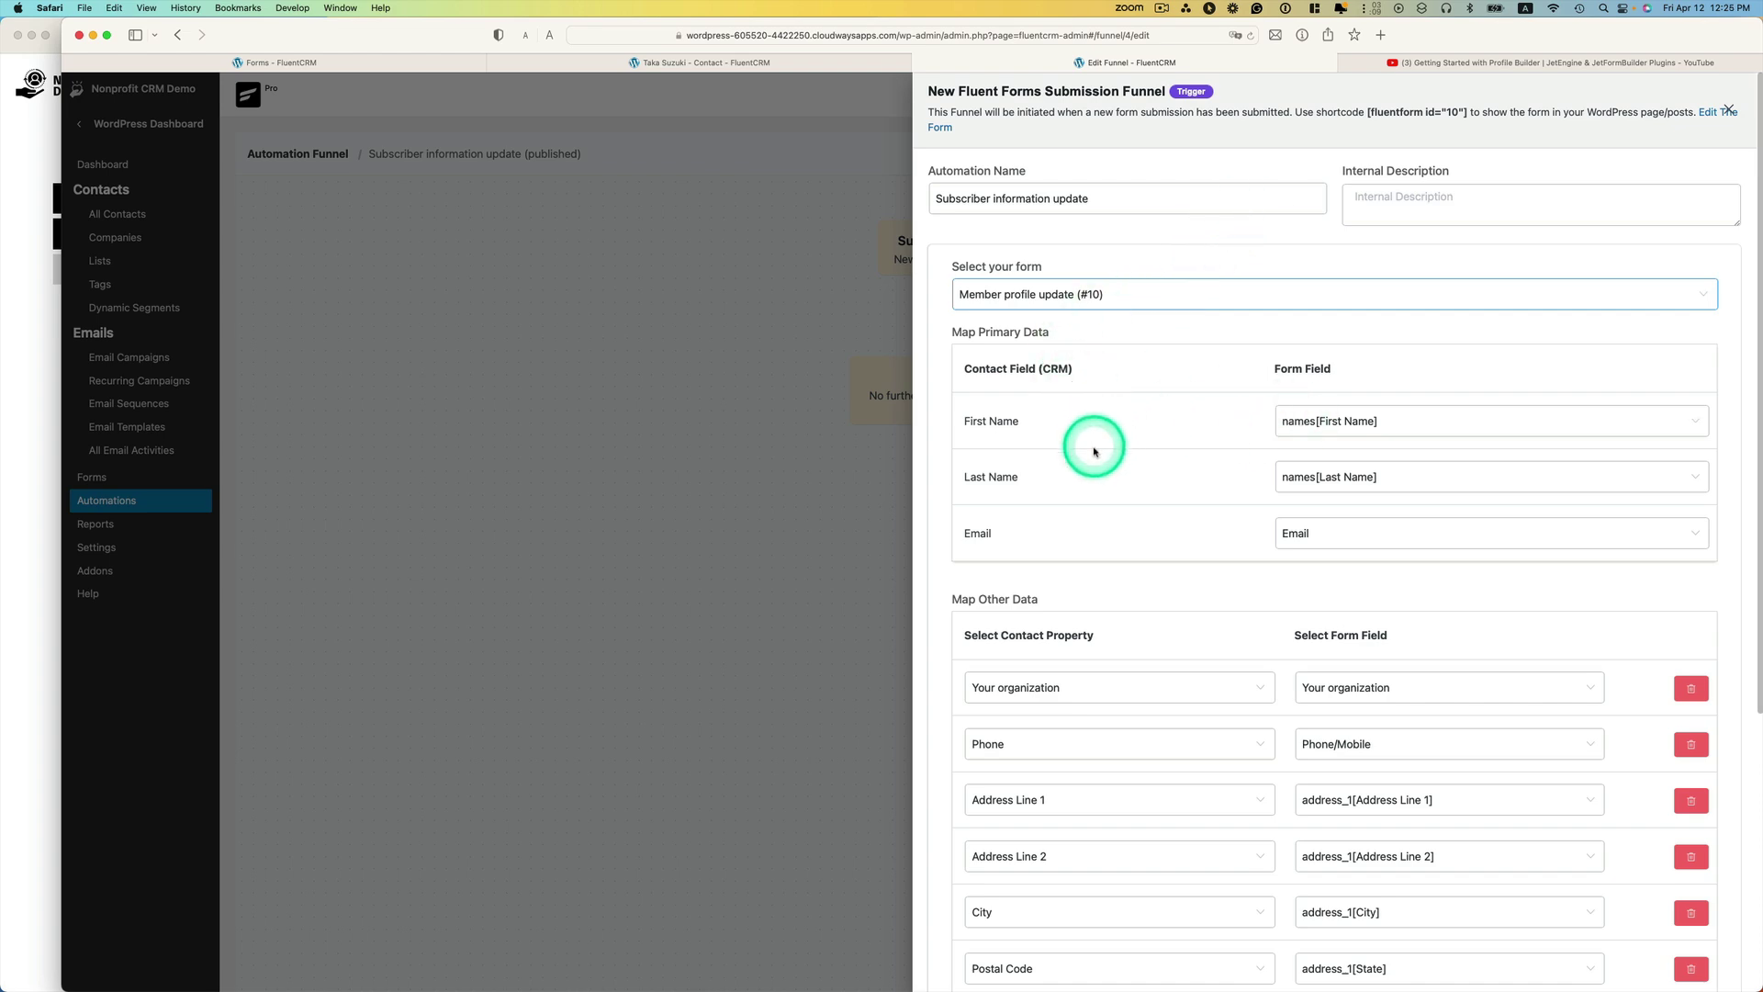
{"action": "left_click", "coordinate": [1323, 425]}
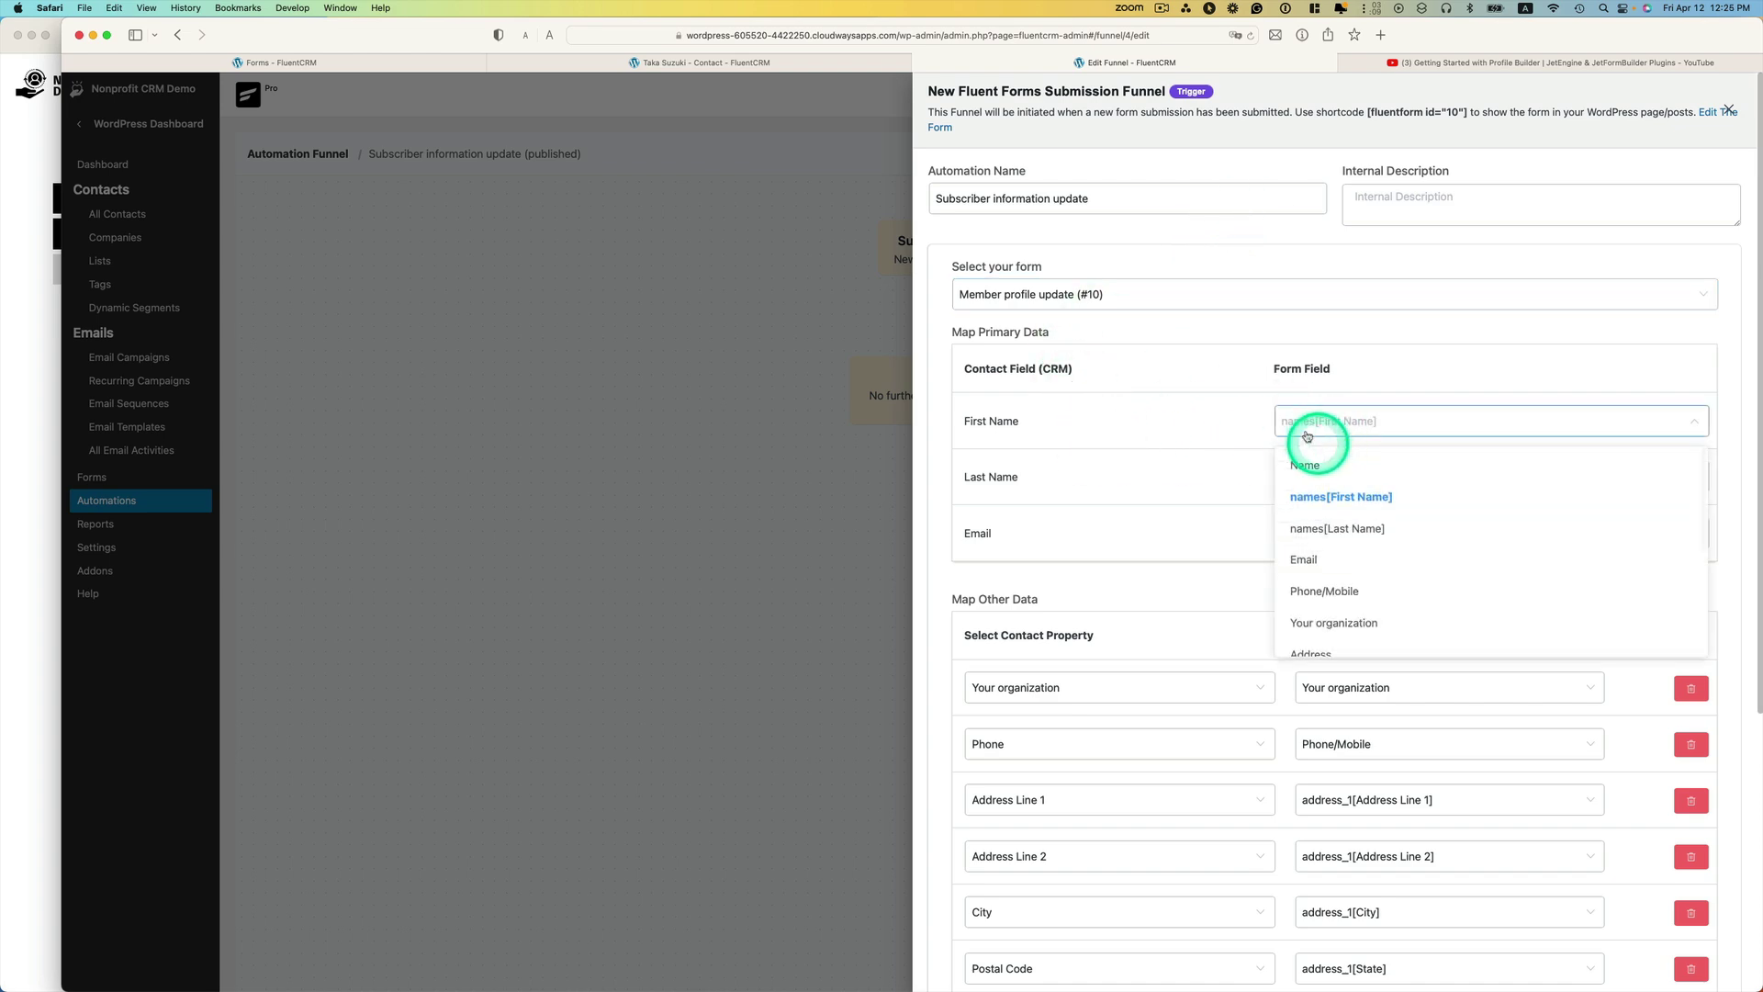
{"action": "left_click", "coordinate": [1315, 496]}
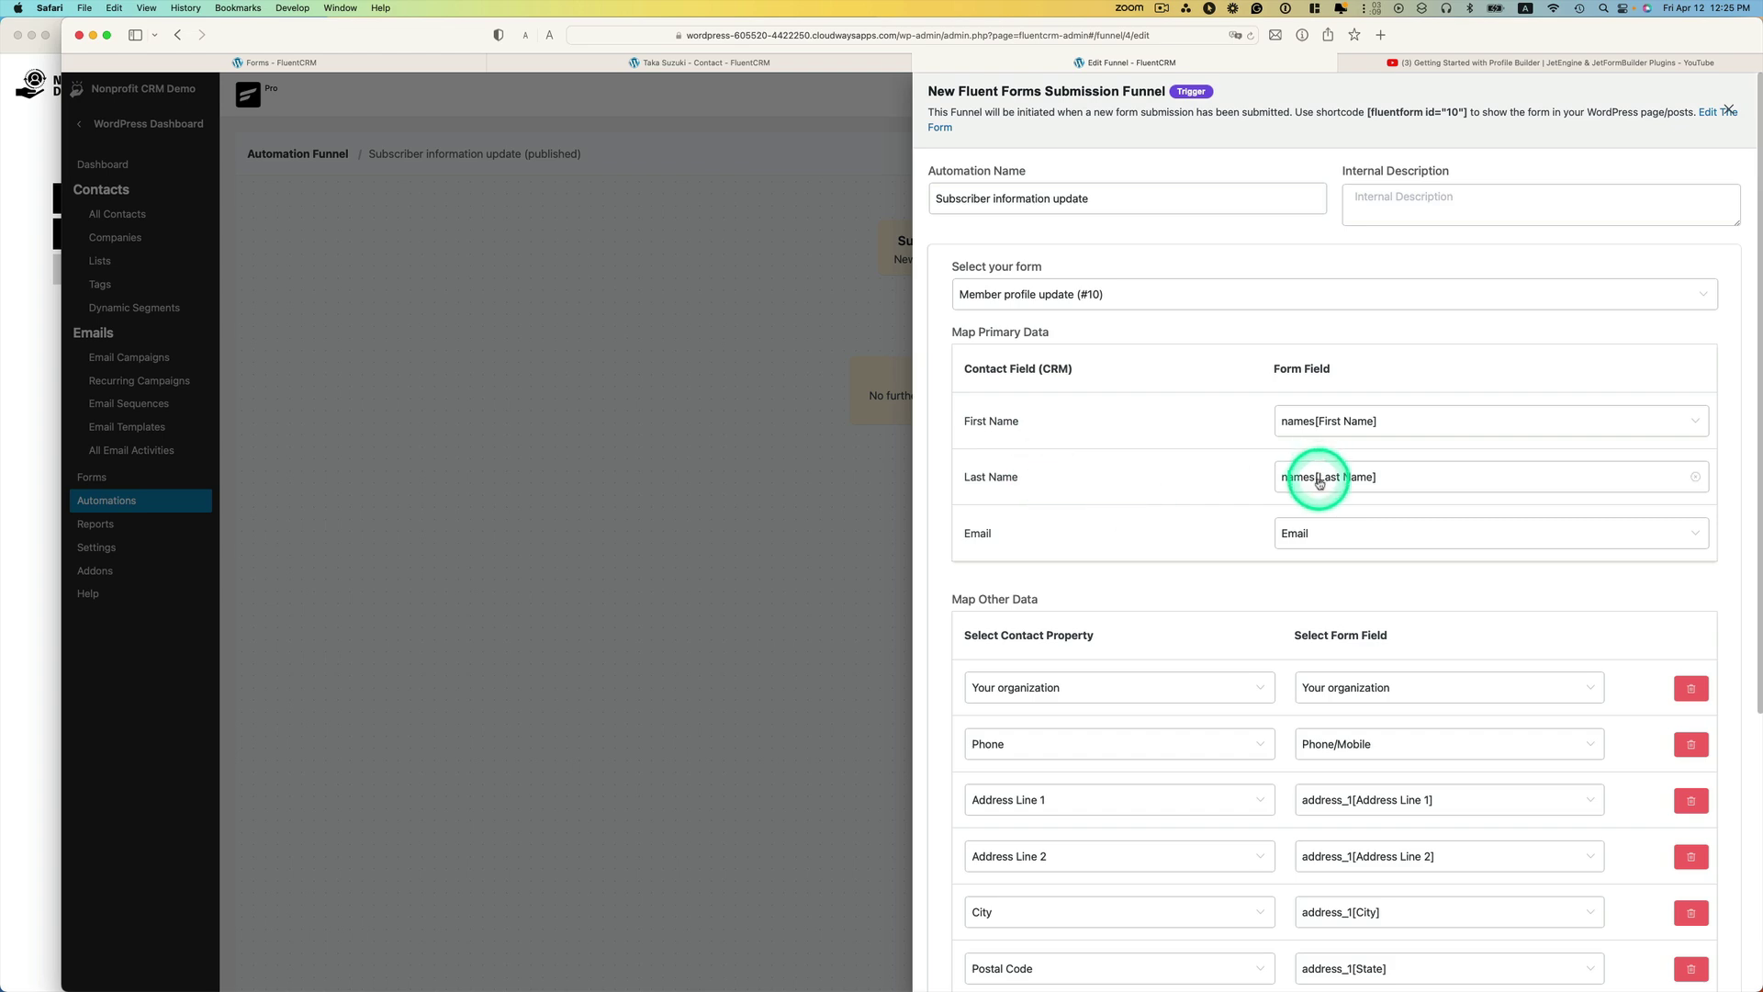
{"action": "scroll", "coordinate": [1368, 592], "scroll_direction": "down", "scroll_amount": 3}
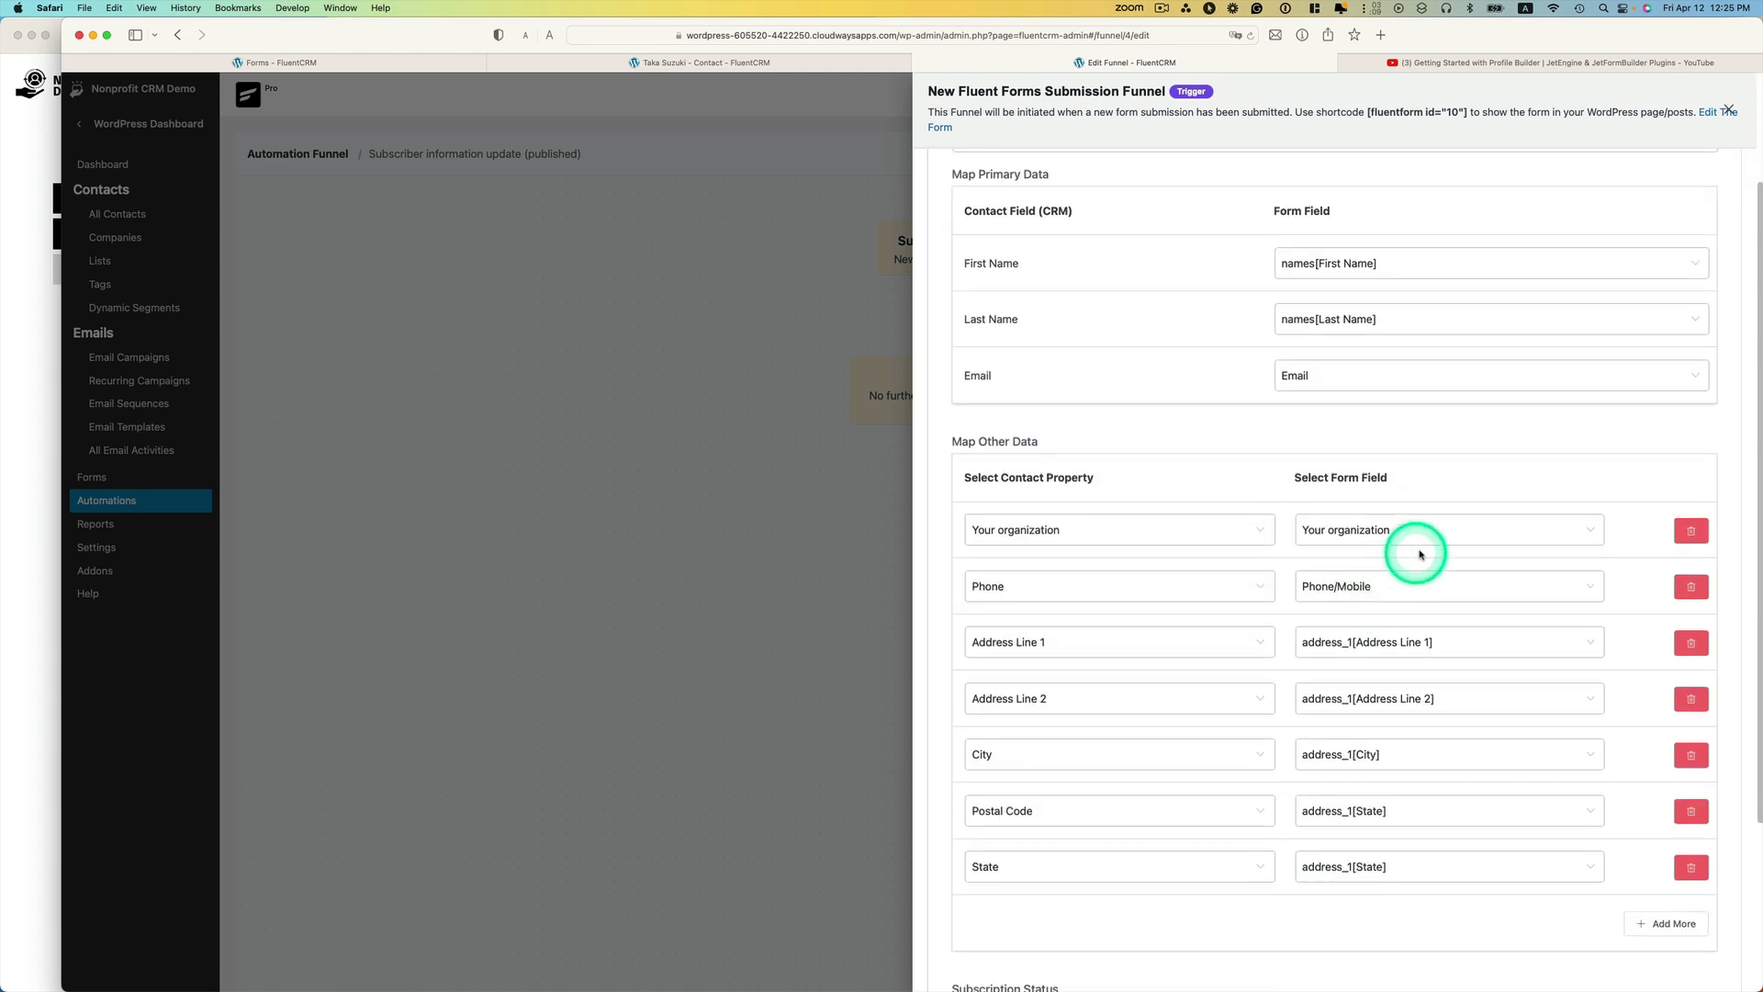
{"action": "left_click", "coordinate": [1432, 535]}
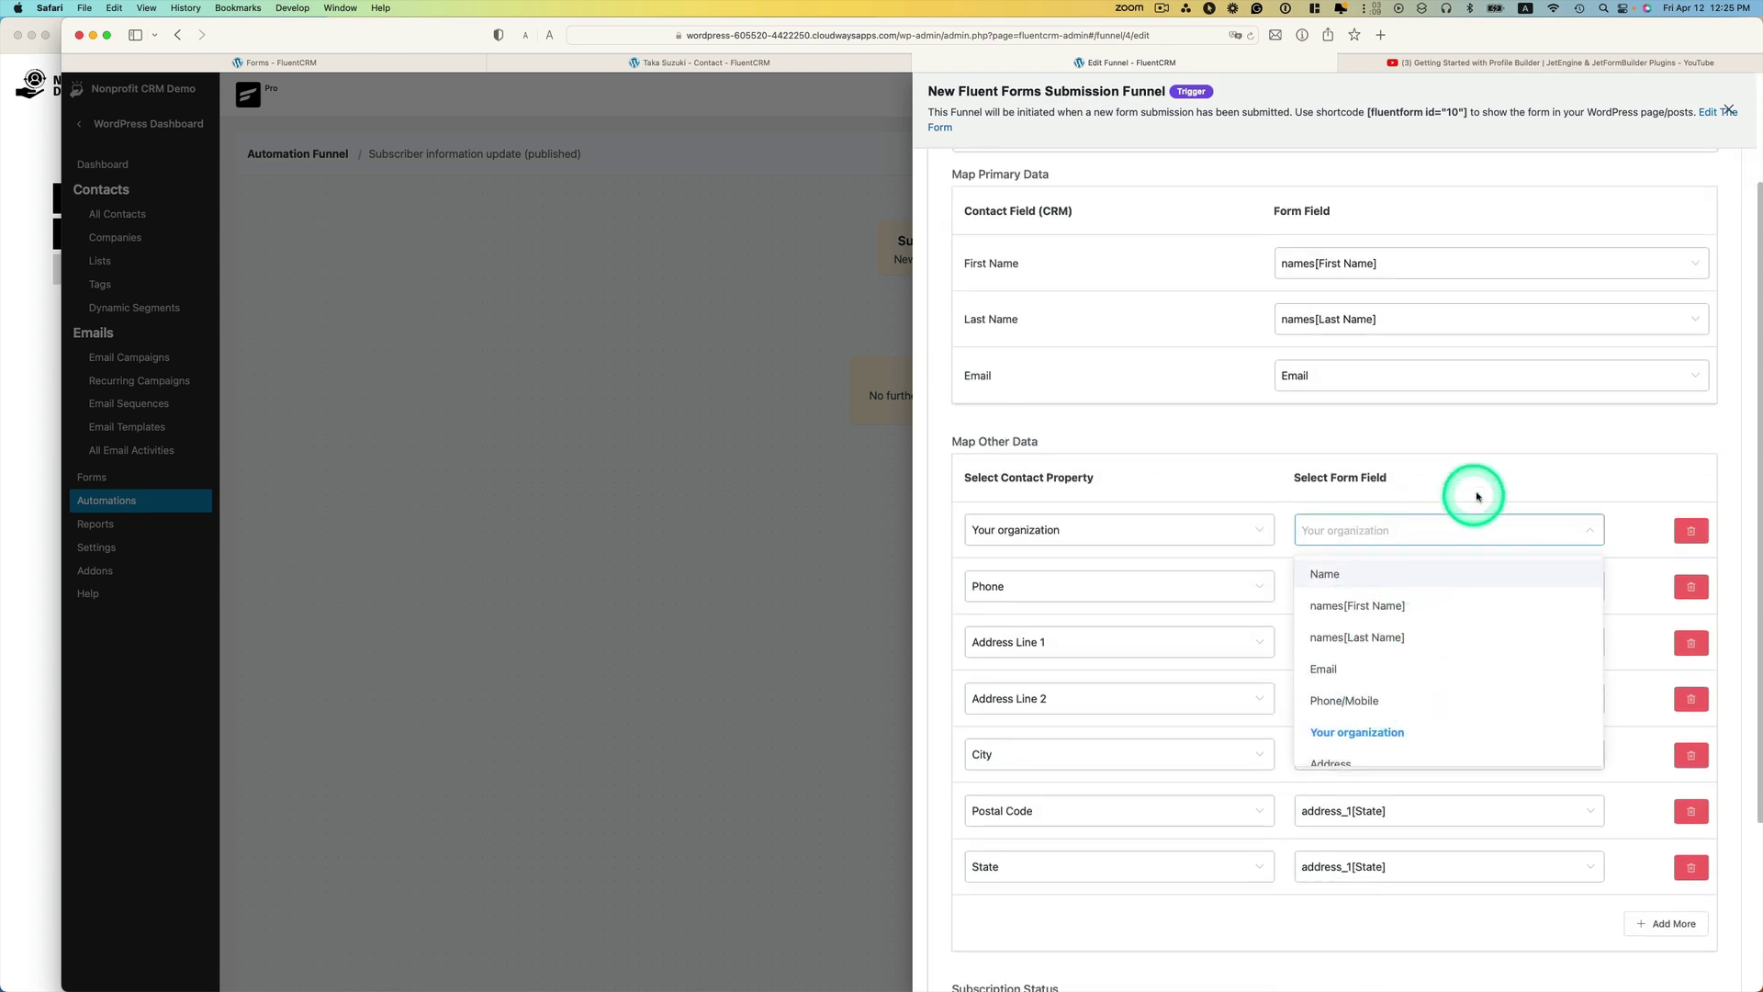
{"action": "left_click", "coordinate": [1356, 535]}
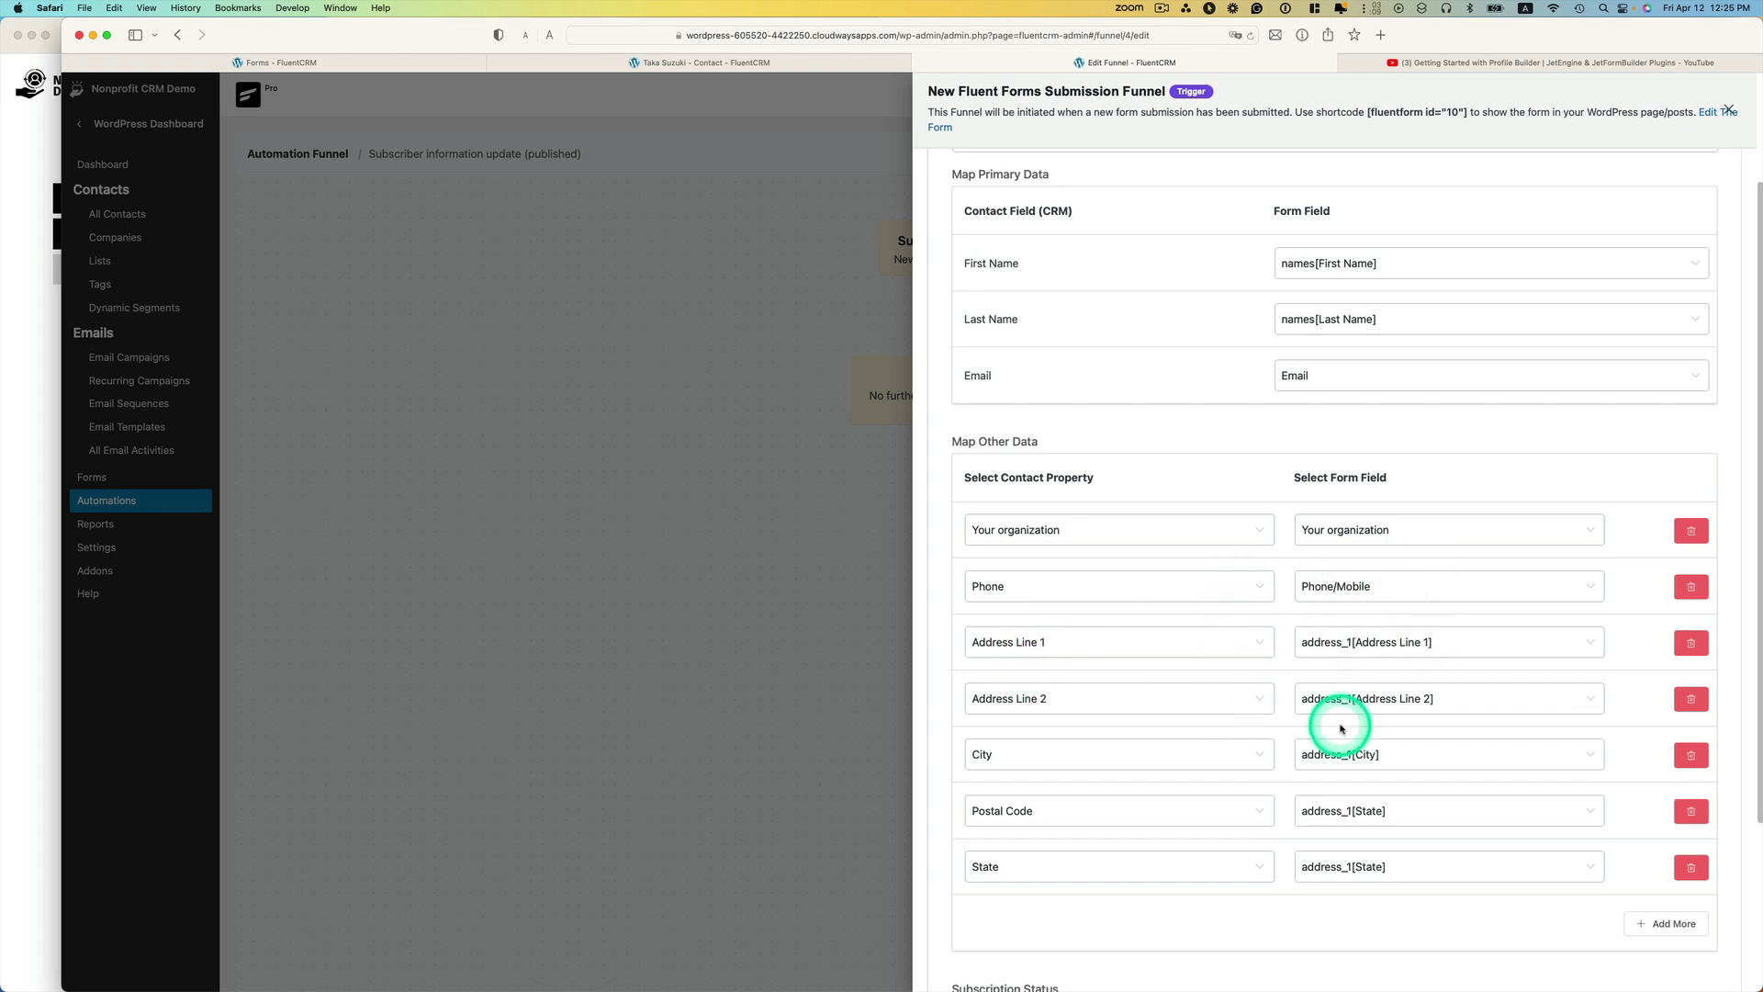
Uncheck the run-only-once condition and save the trigger settings
{"action": "scroll", "coordinate": [1349, 725], "scroll_direction": "down", "scroll_amount": 1}
{"action": "scroll", "coordinate": [1359, 721], "scroll_direction": "down", "scroll_amount": 3}
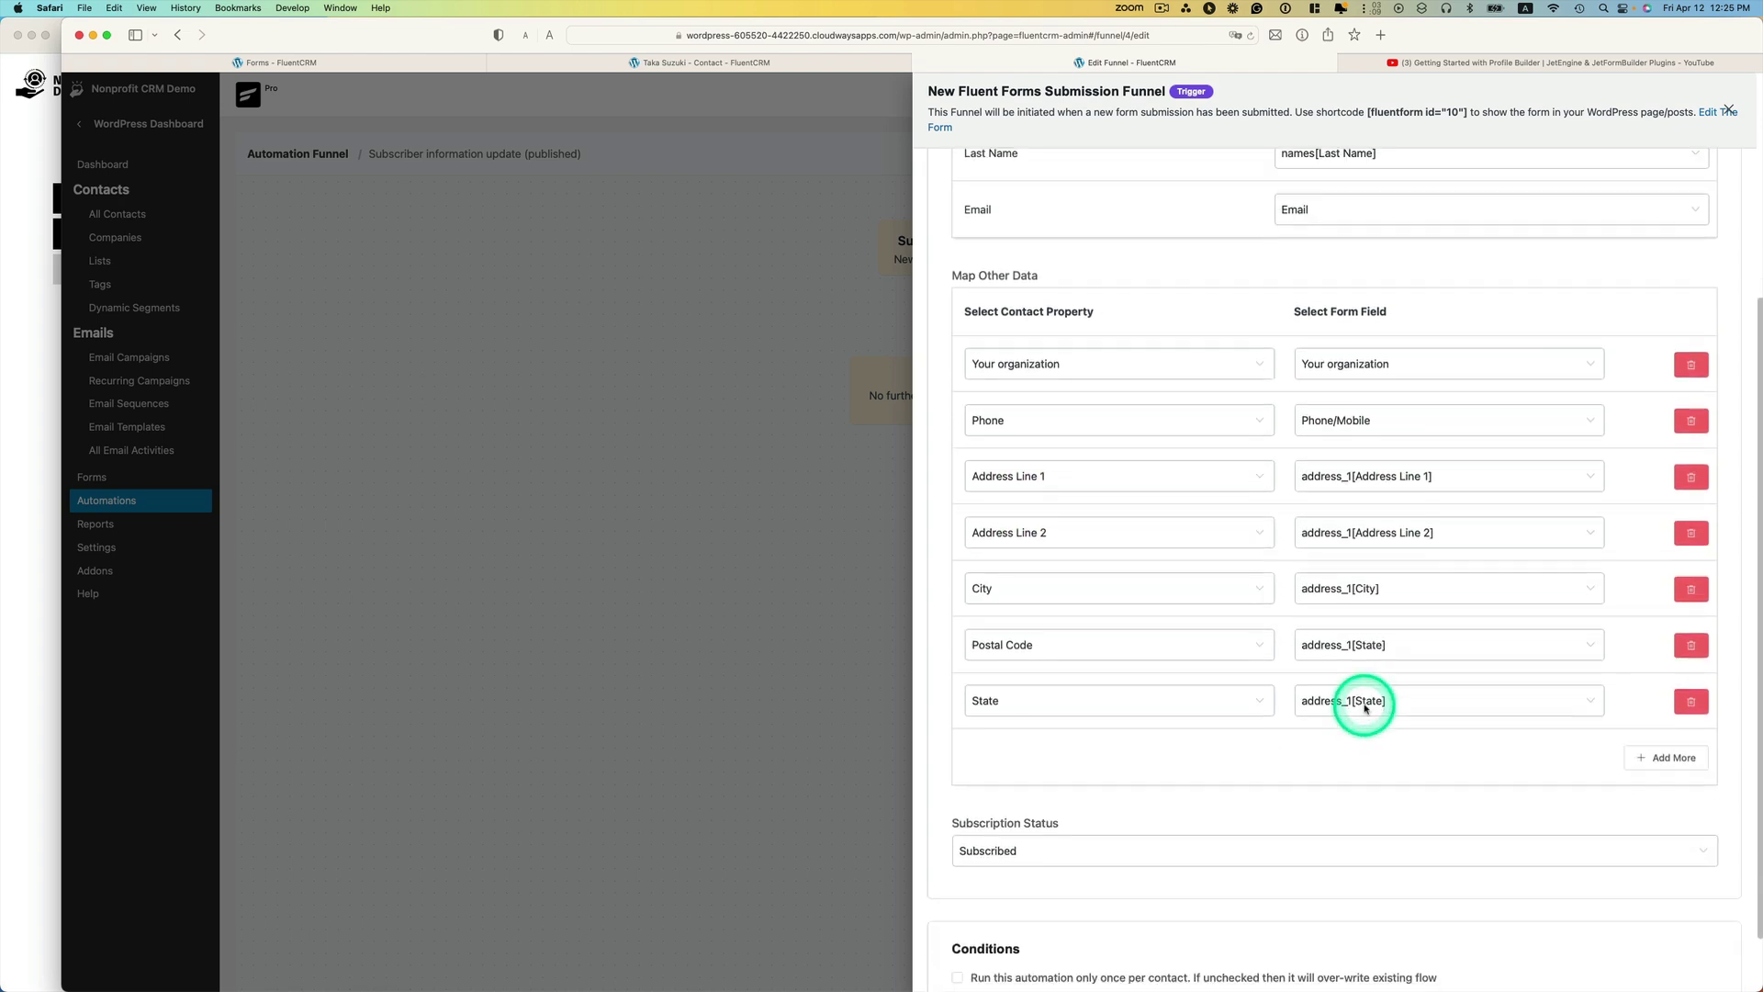
{"action": "scroll", "coordinate": [1365, 708], "scroll_direction": "down", "scroll_amount": 1}
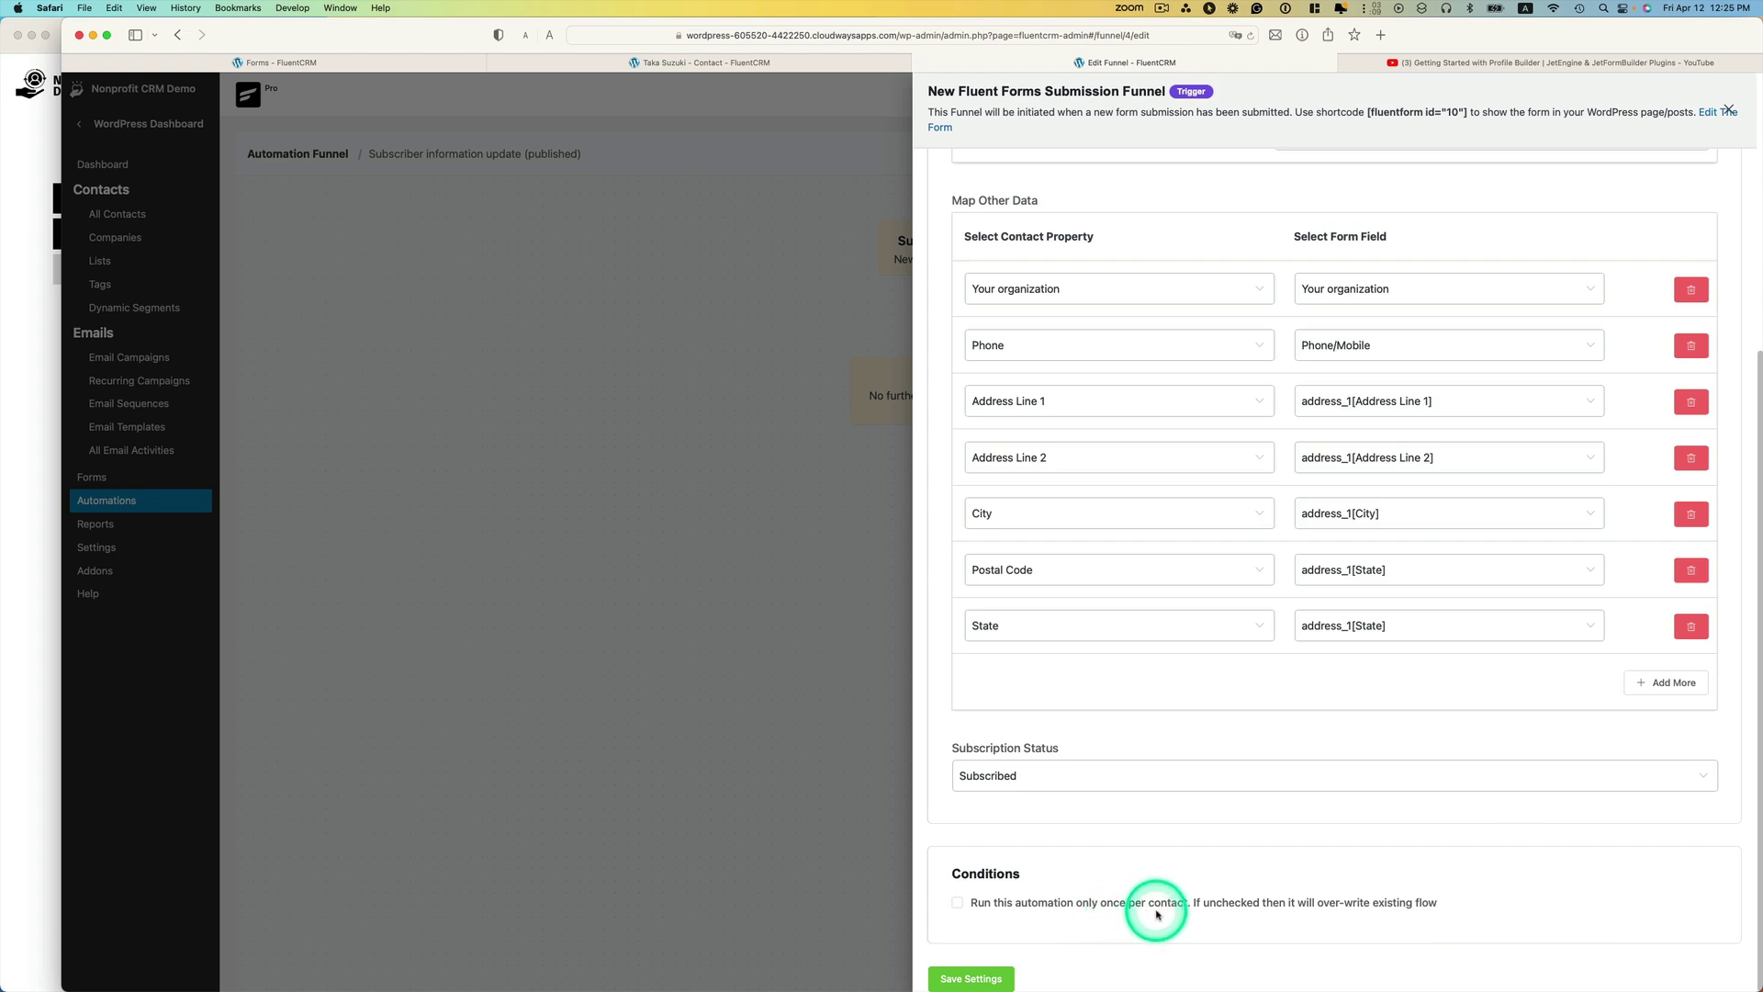
{"action": "left_click", "coordinate": [958, 904]}
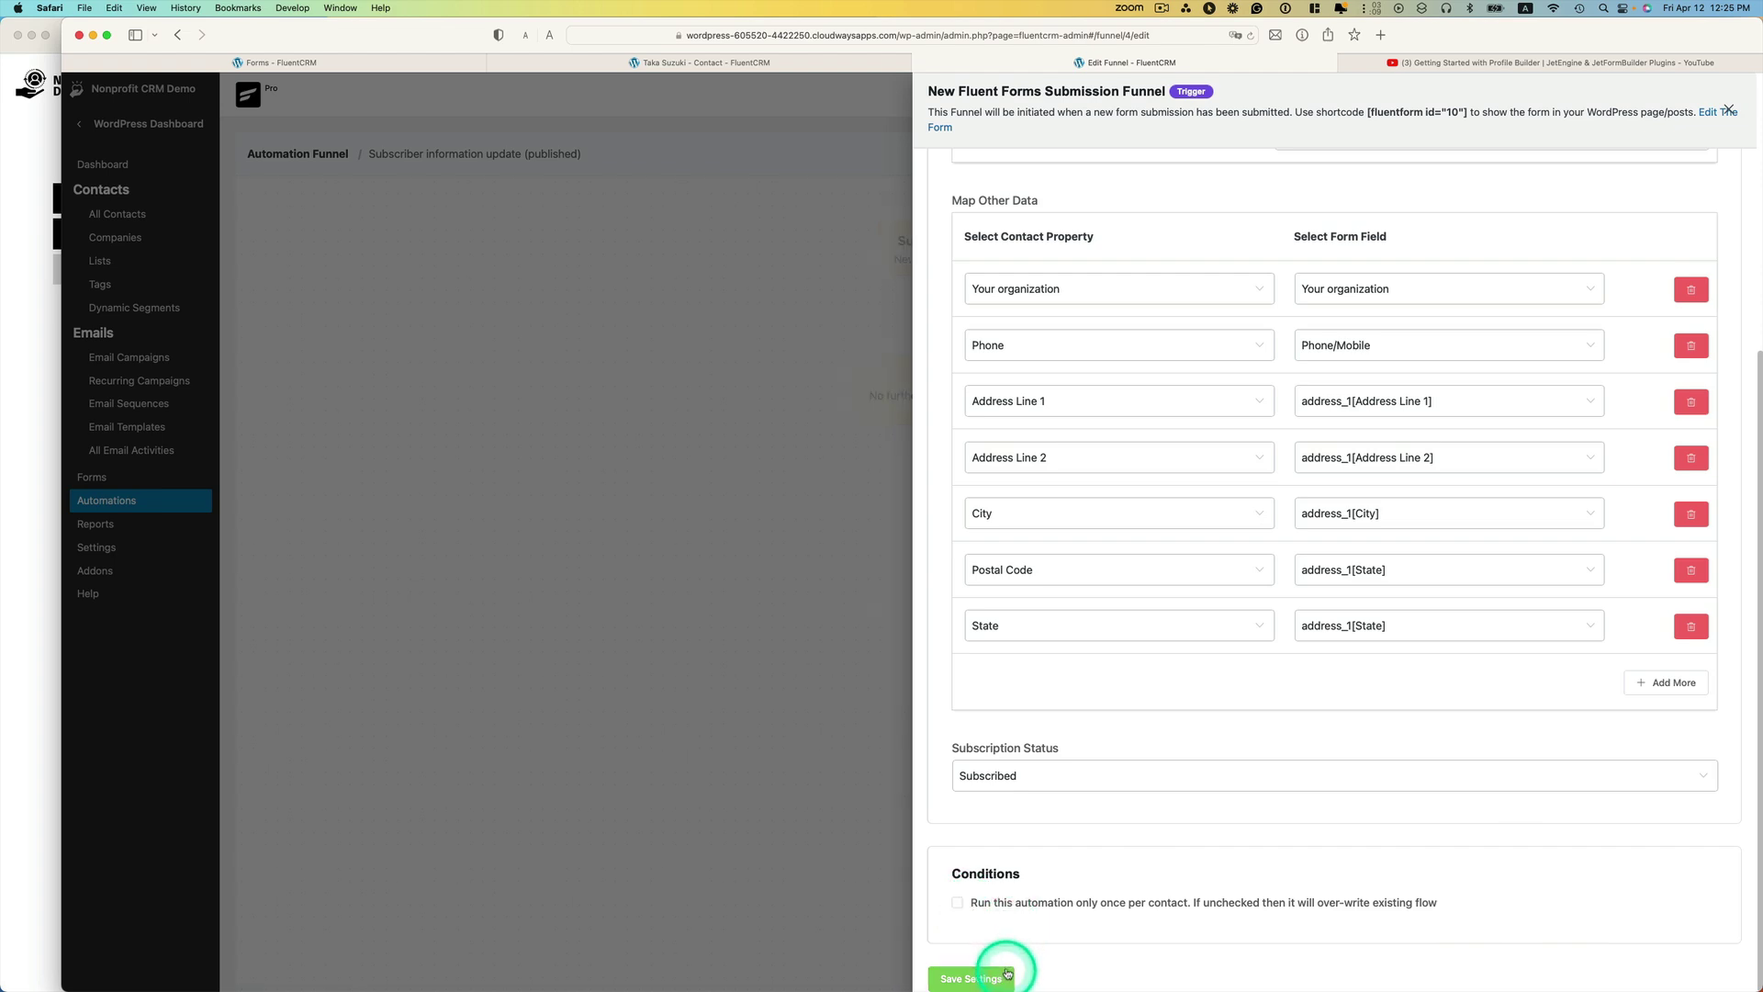
{"action": "left_click", "coordinate": [974, 977]}
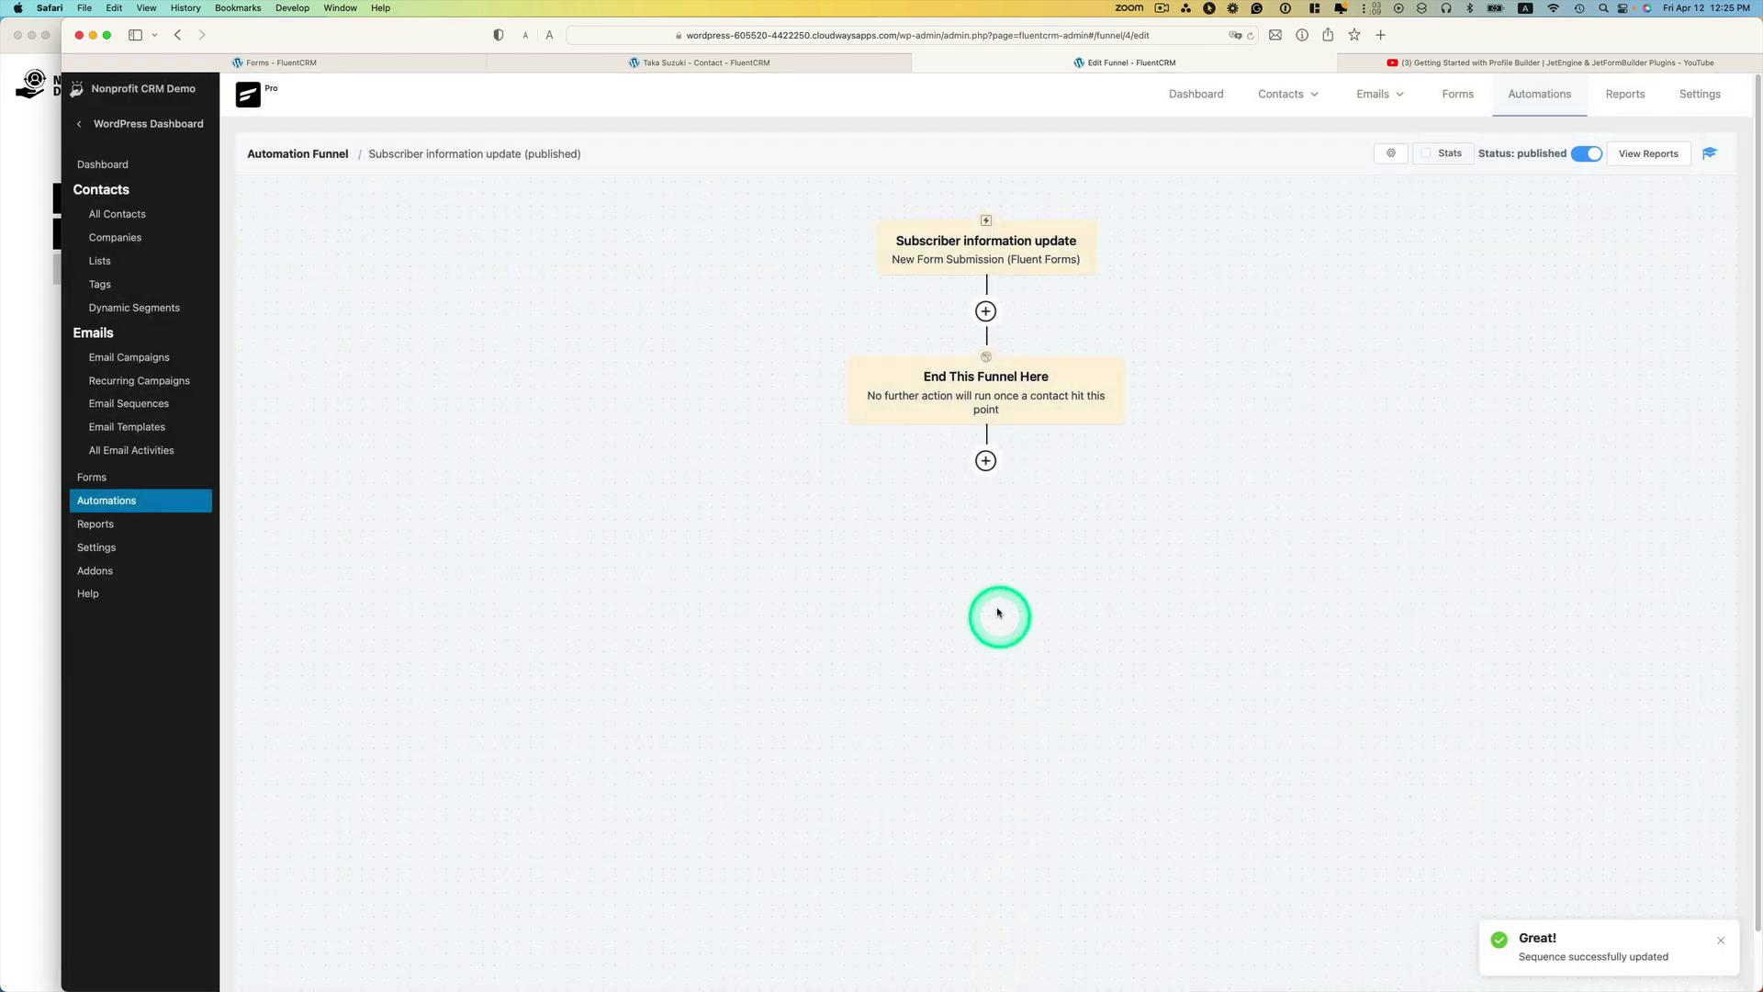
{"action": "left_click", "coordinate": [1034, 397]}
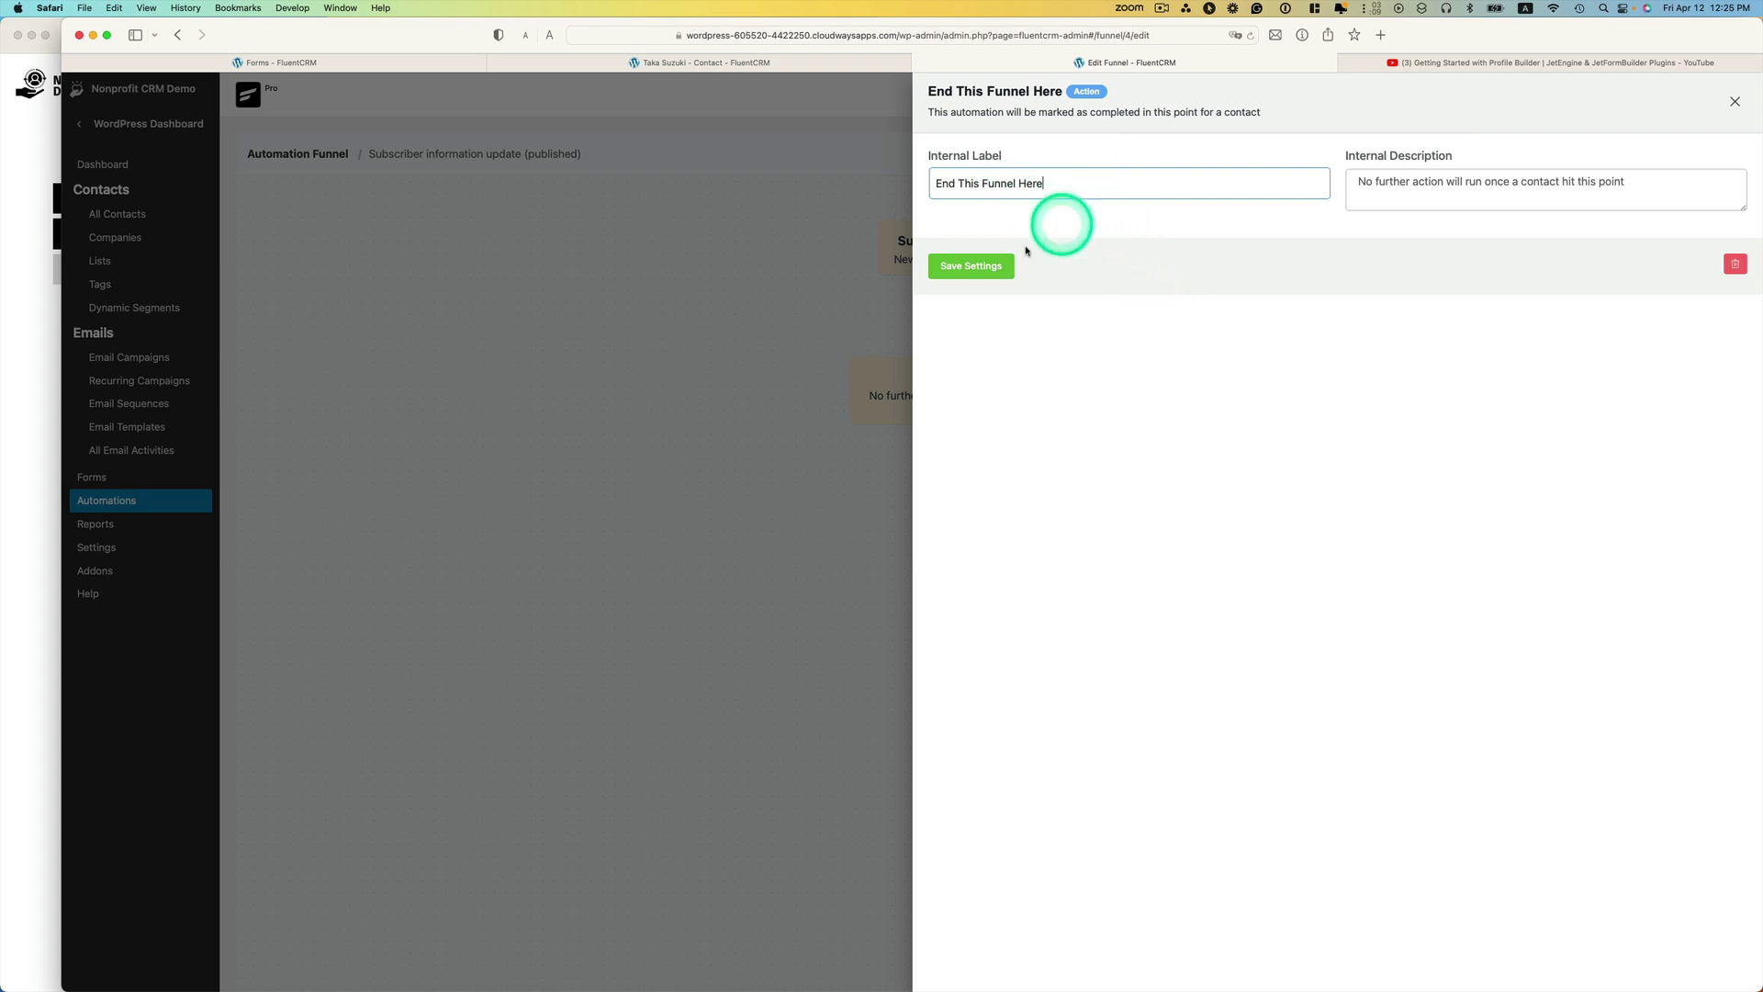
{"action": "left_click", "coordinate": [975, 263]}
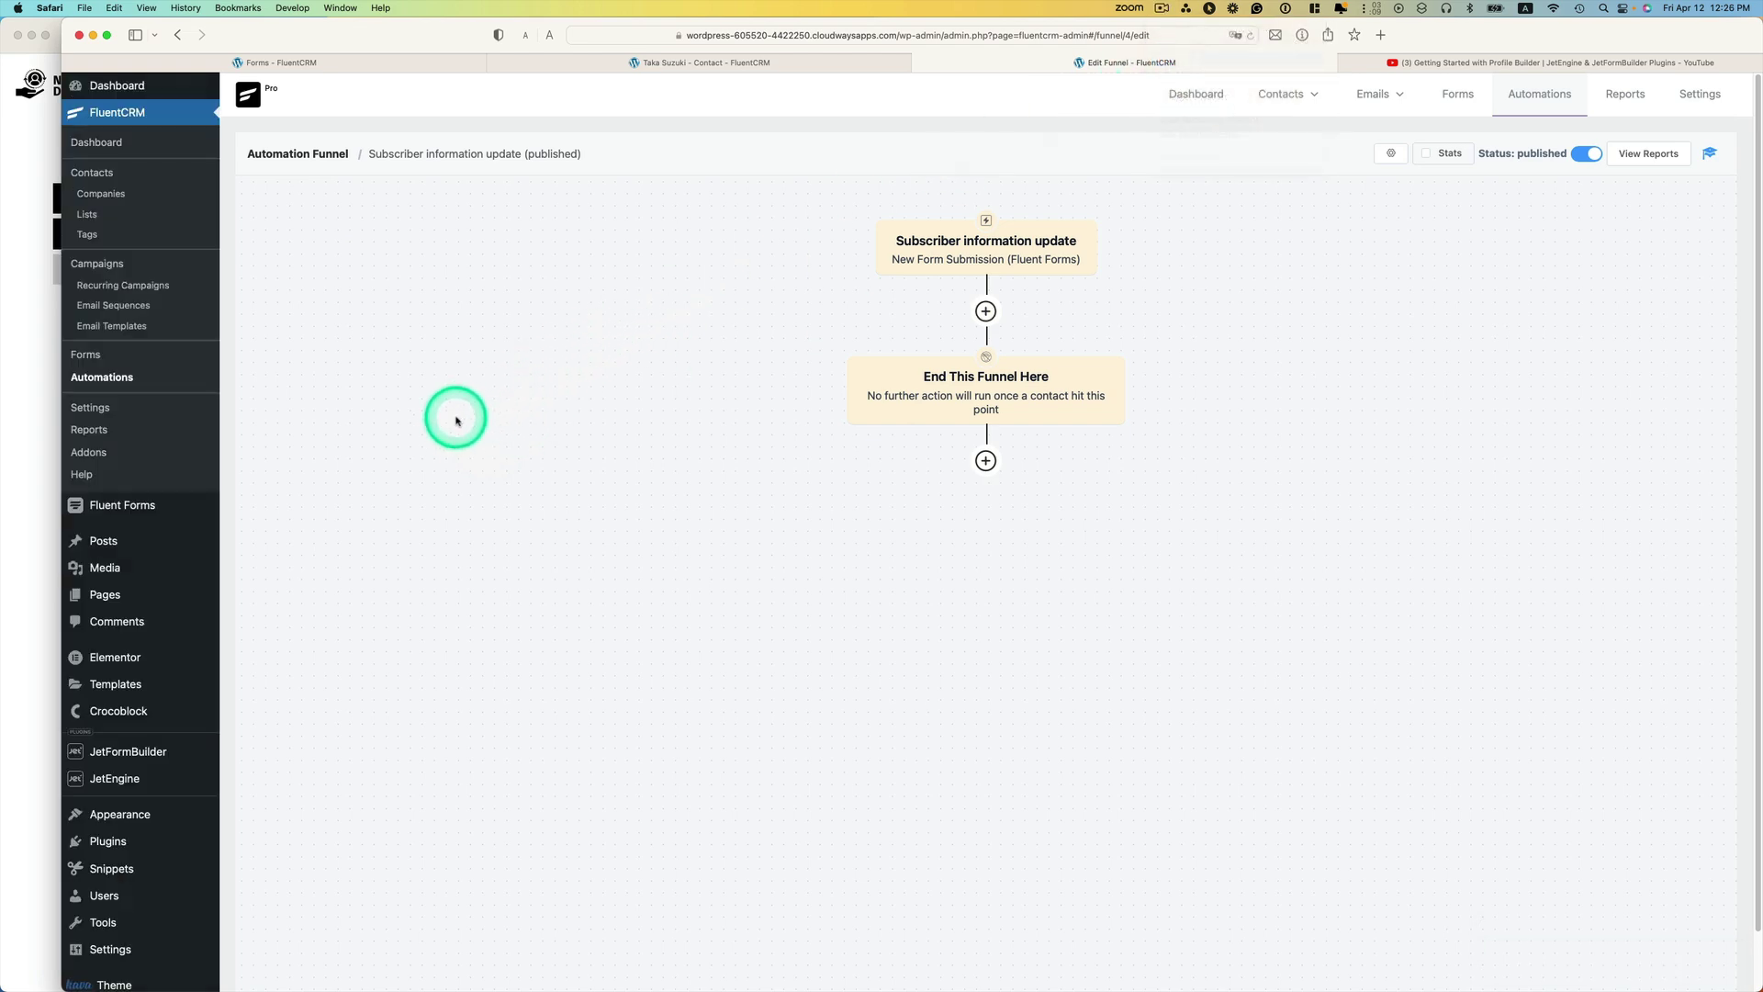
{"action": "mouse_move", "coordinate": [195, 562]}
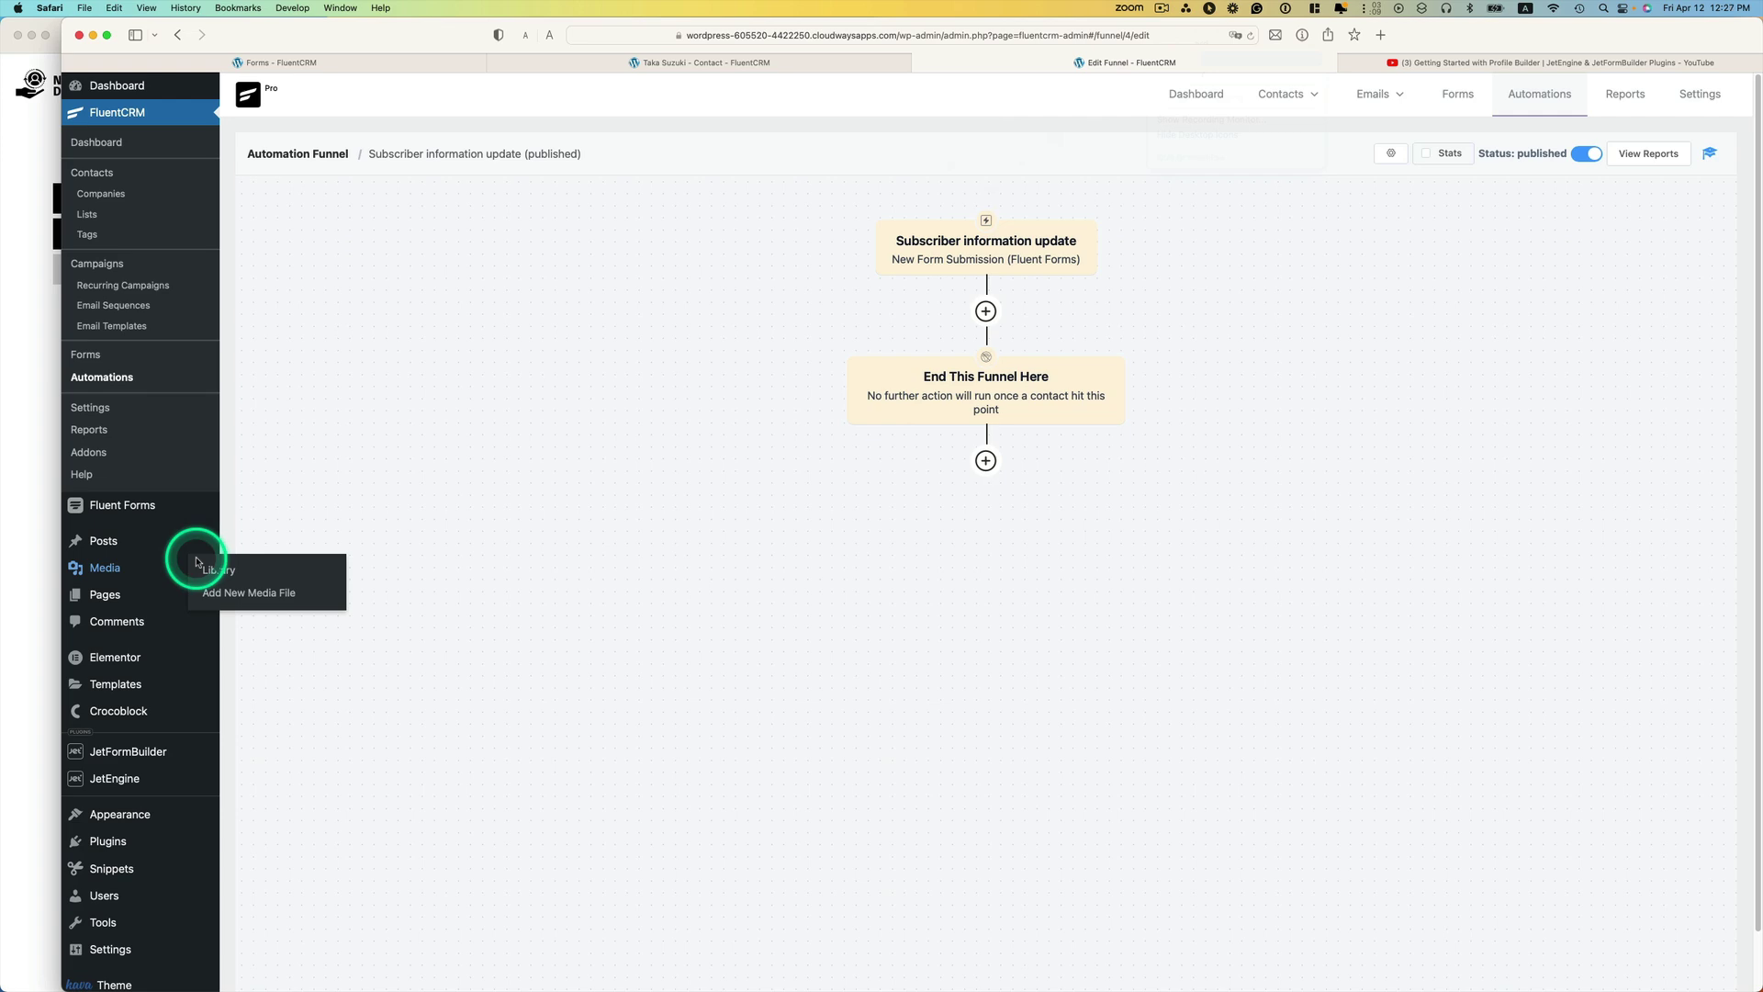
{"action": "mouse_move", "coordinate": [181, 673]}
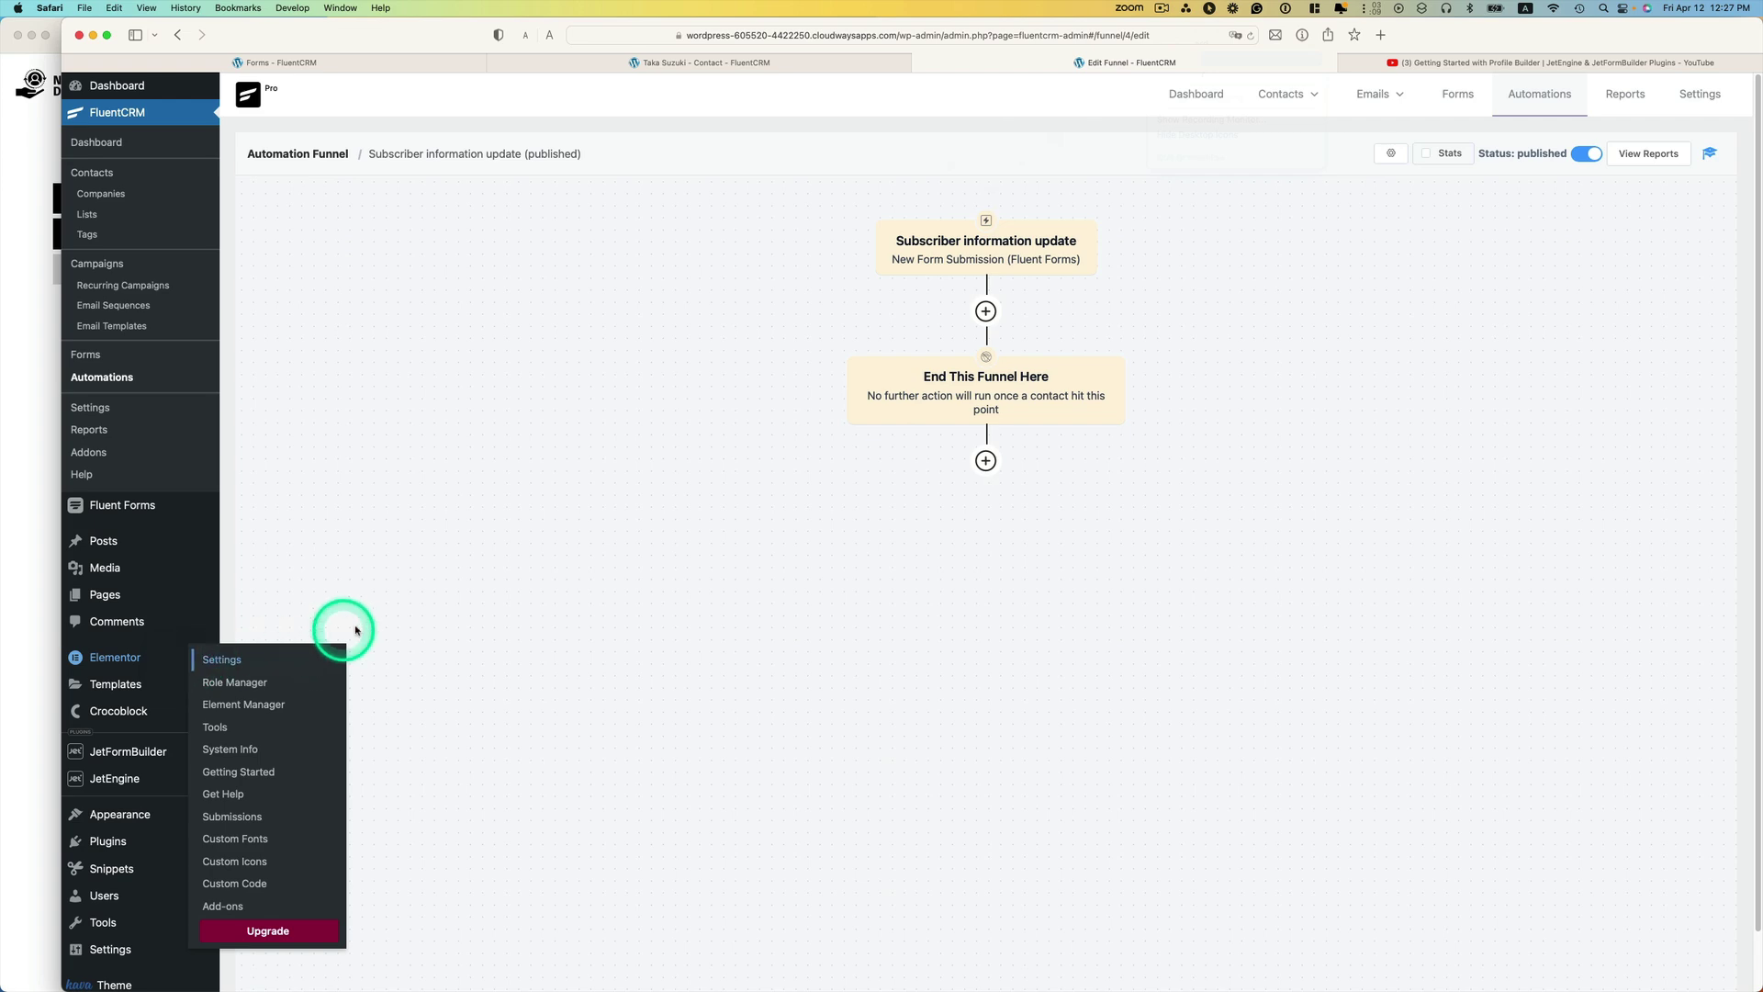
Switch to the YouTube tab showing the Getting Started with Profile Builder video
{"action": "left_click", "coordinate": [1501, 69]}
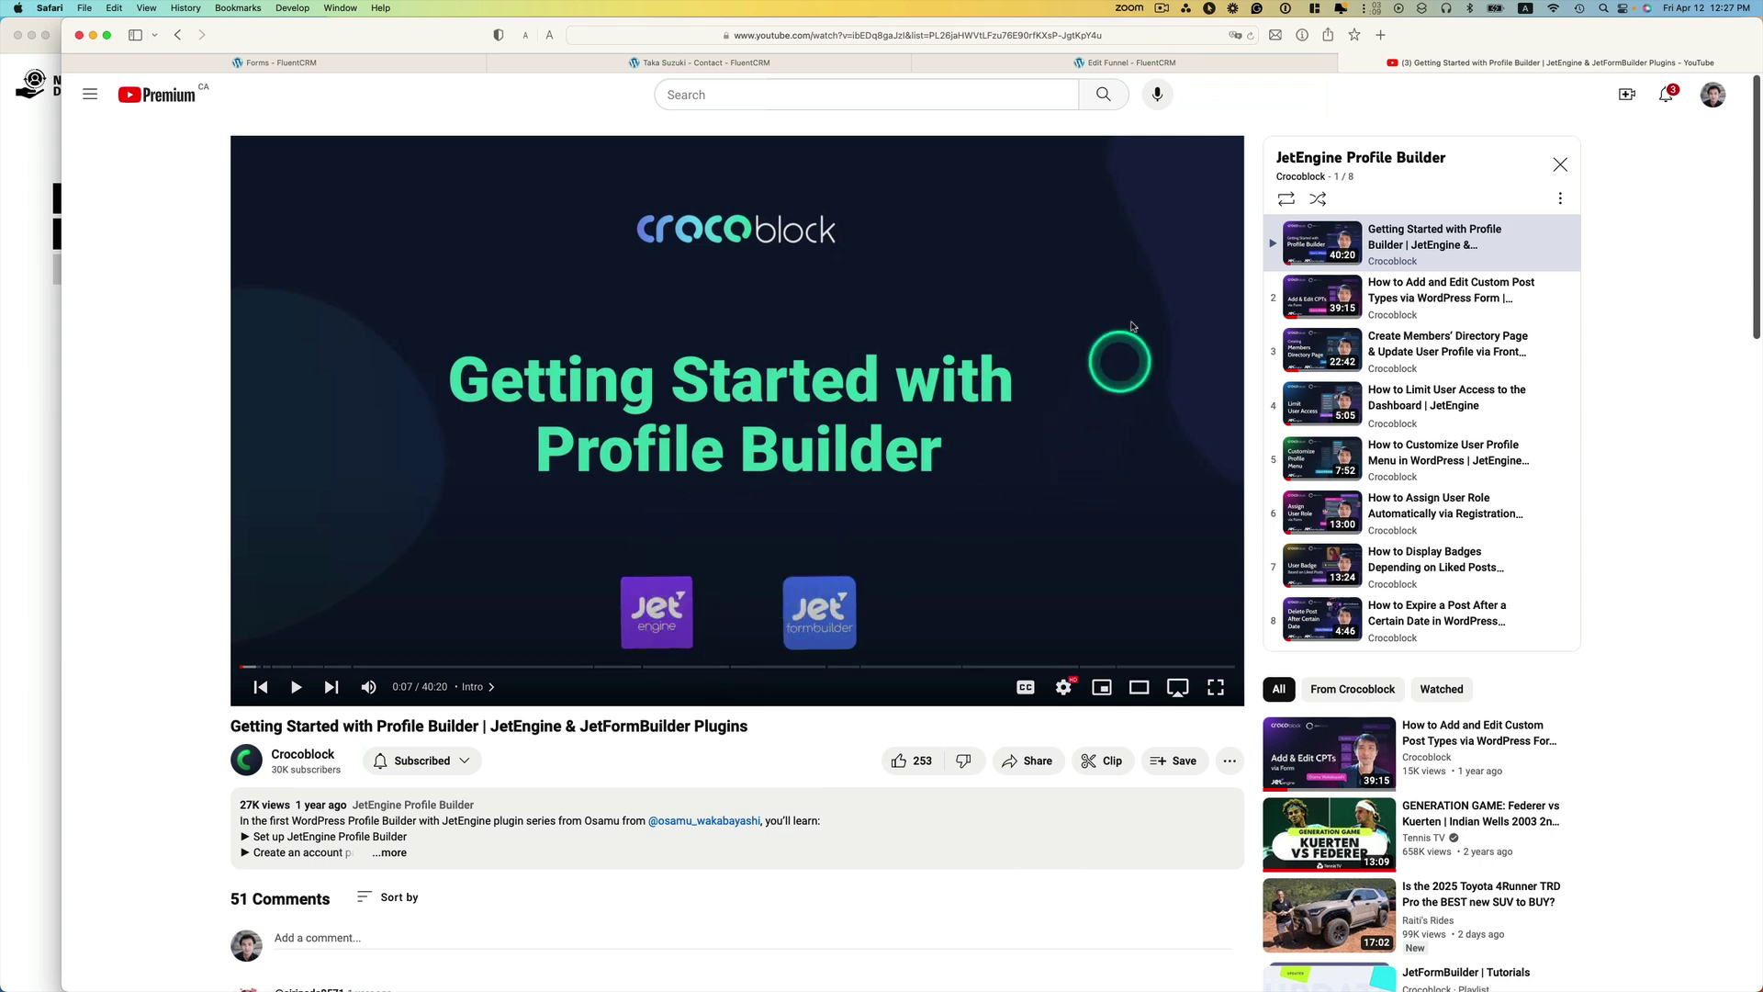
Open the Crocoblock dashboard from the admin sidebar of the Edit Funnel tab
{"action": "left_click", "coordinate": [1026, 67]}
{"action": "scroll", "coordinate": [163, 654], "scroll_direction": "down", "scroll_amount": 1}
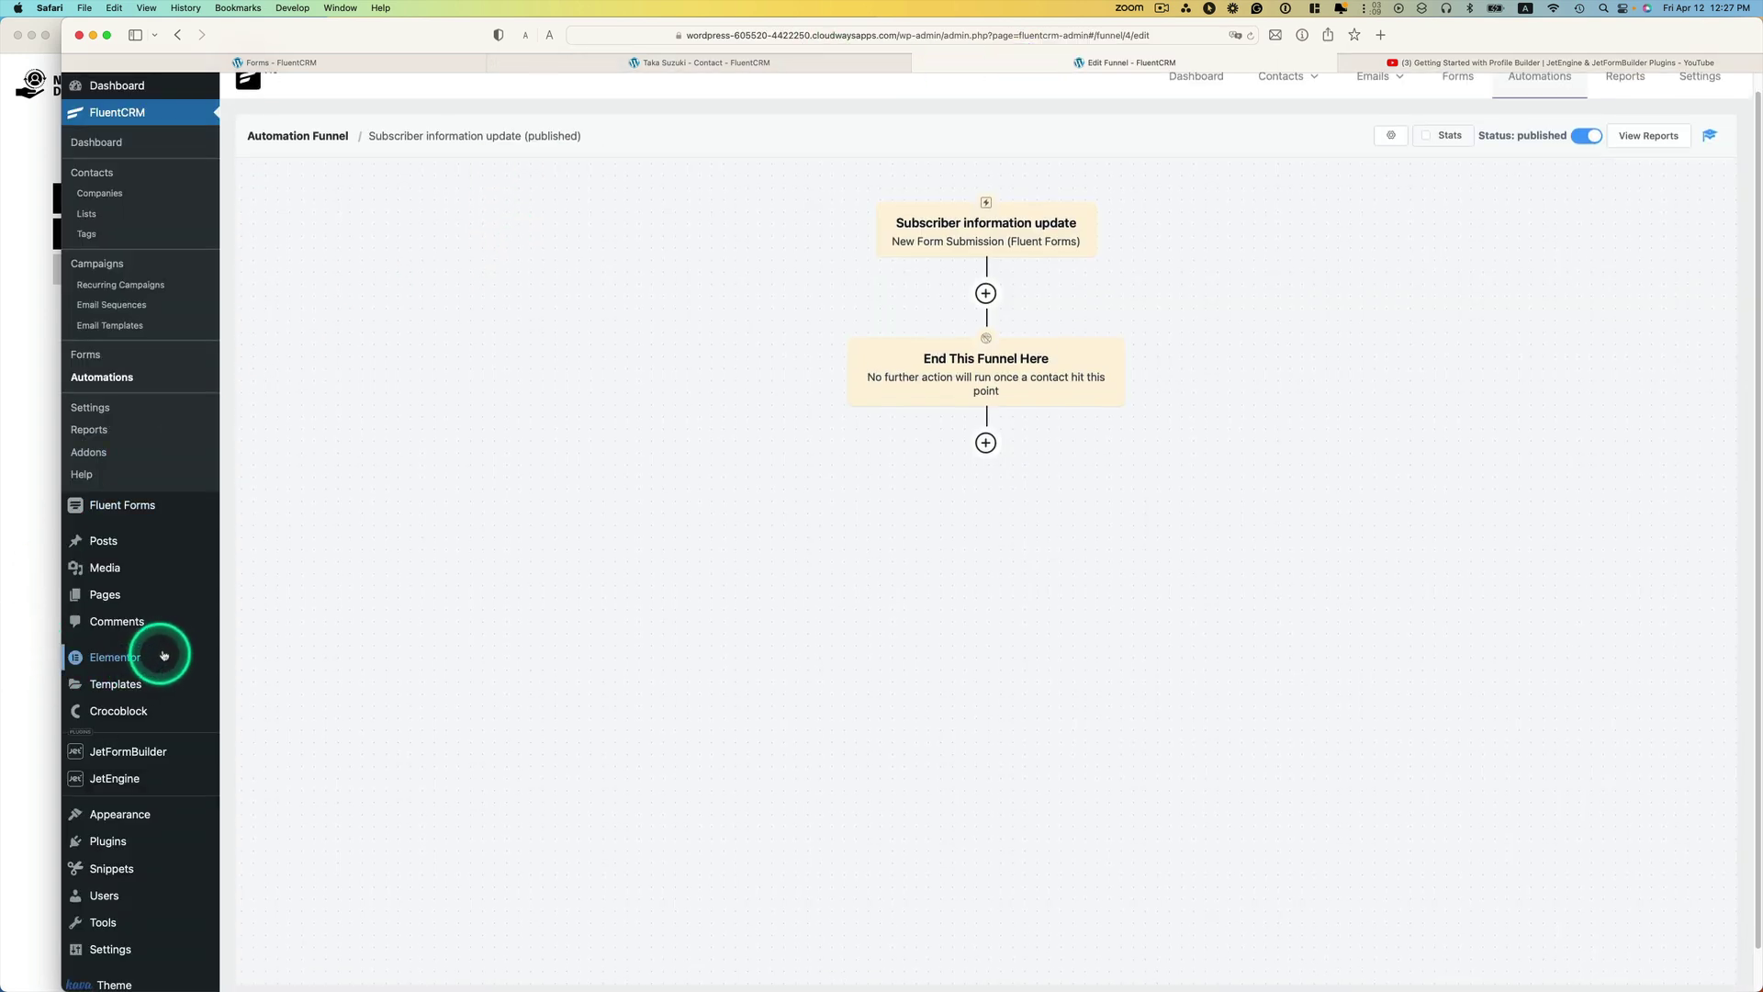
{"action": "mouse_move", "coordinate": [129, 686]}
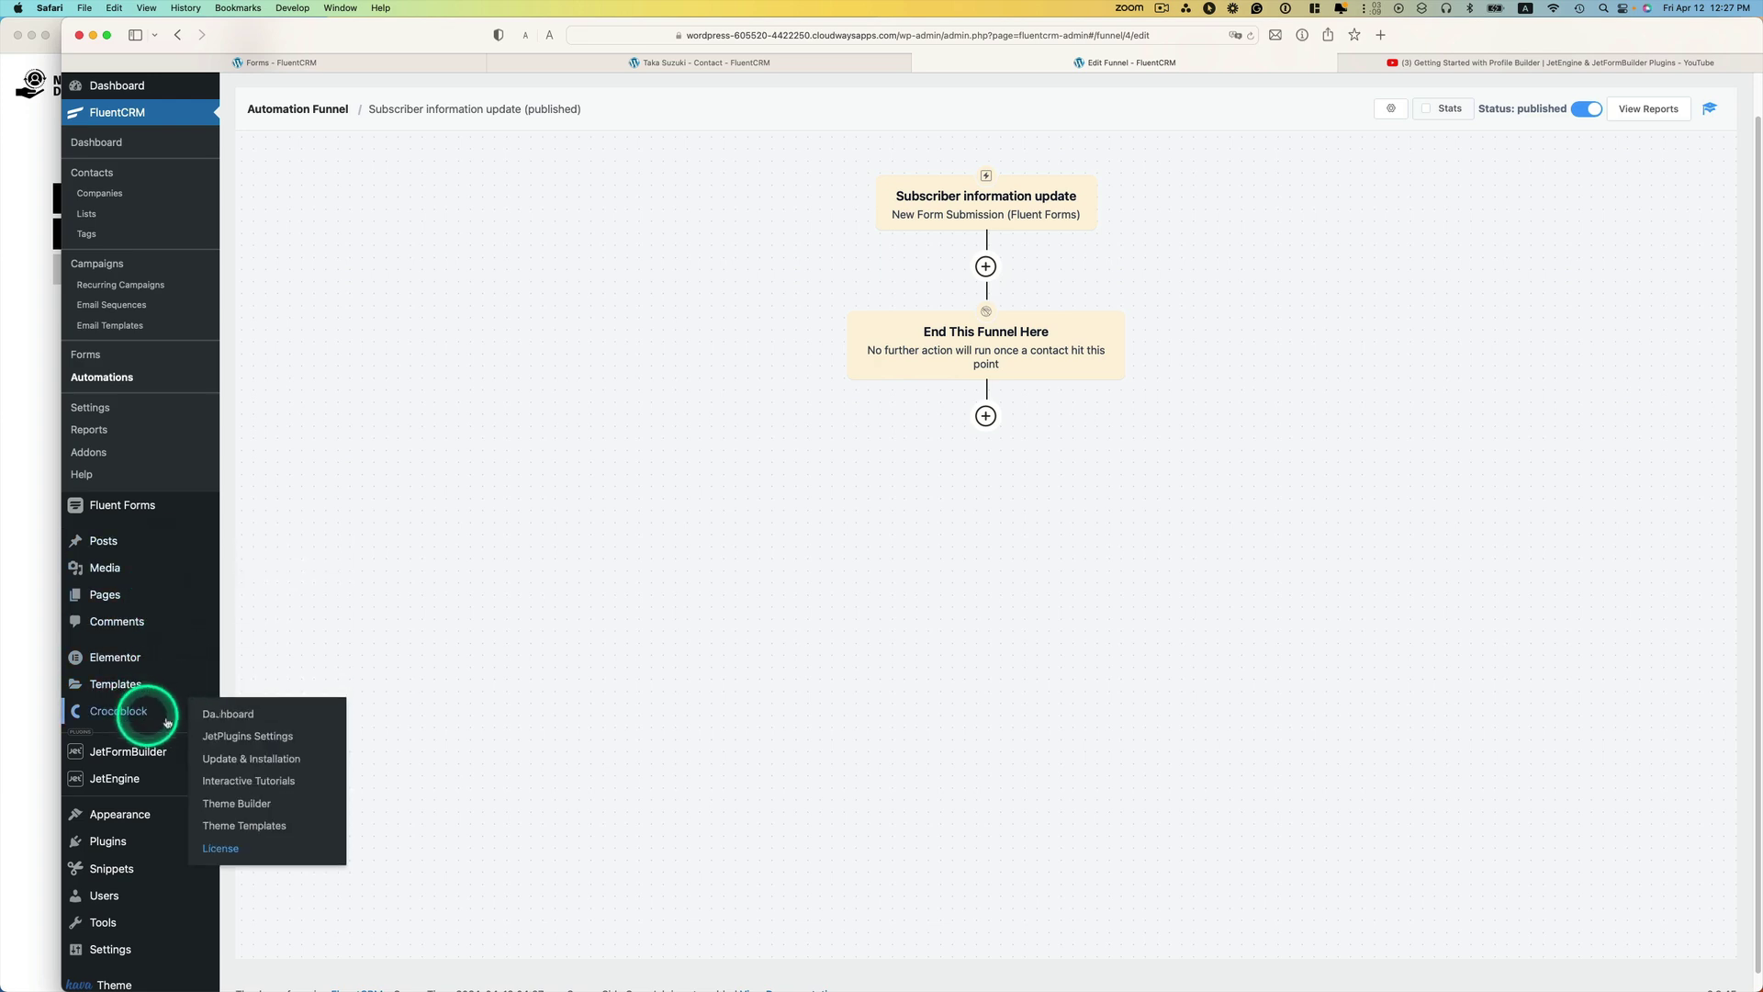
{"action": "left_click", "coordinate": [209, 715]}
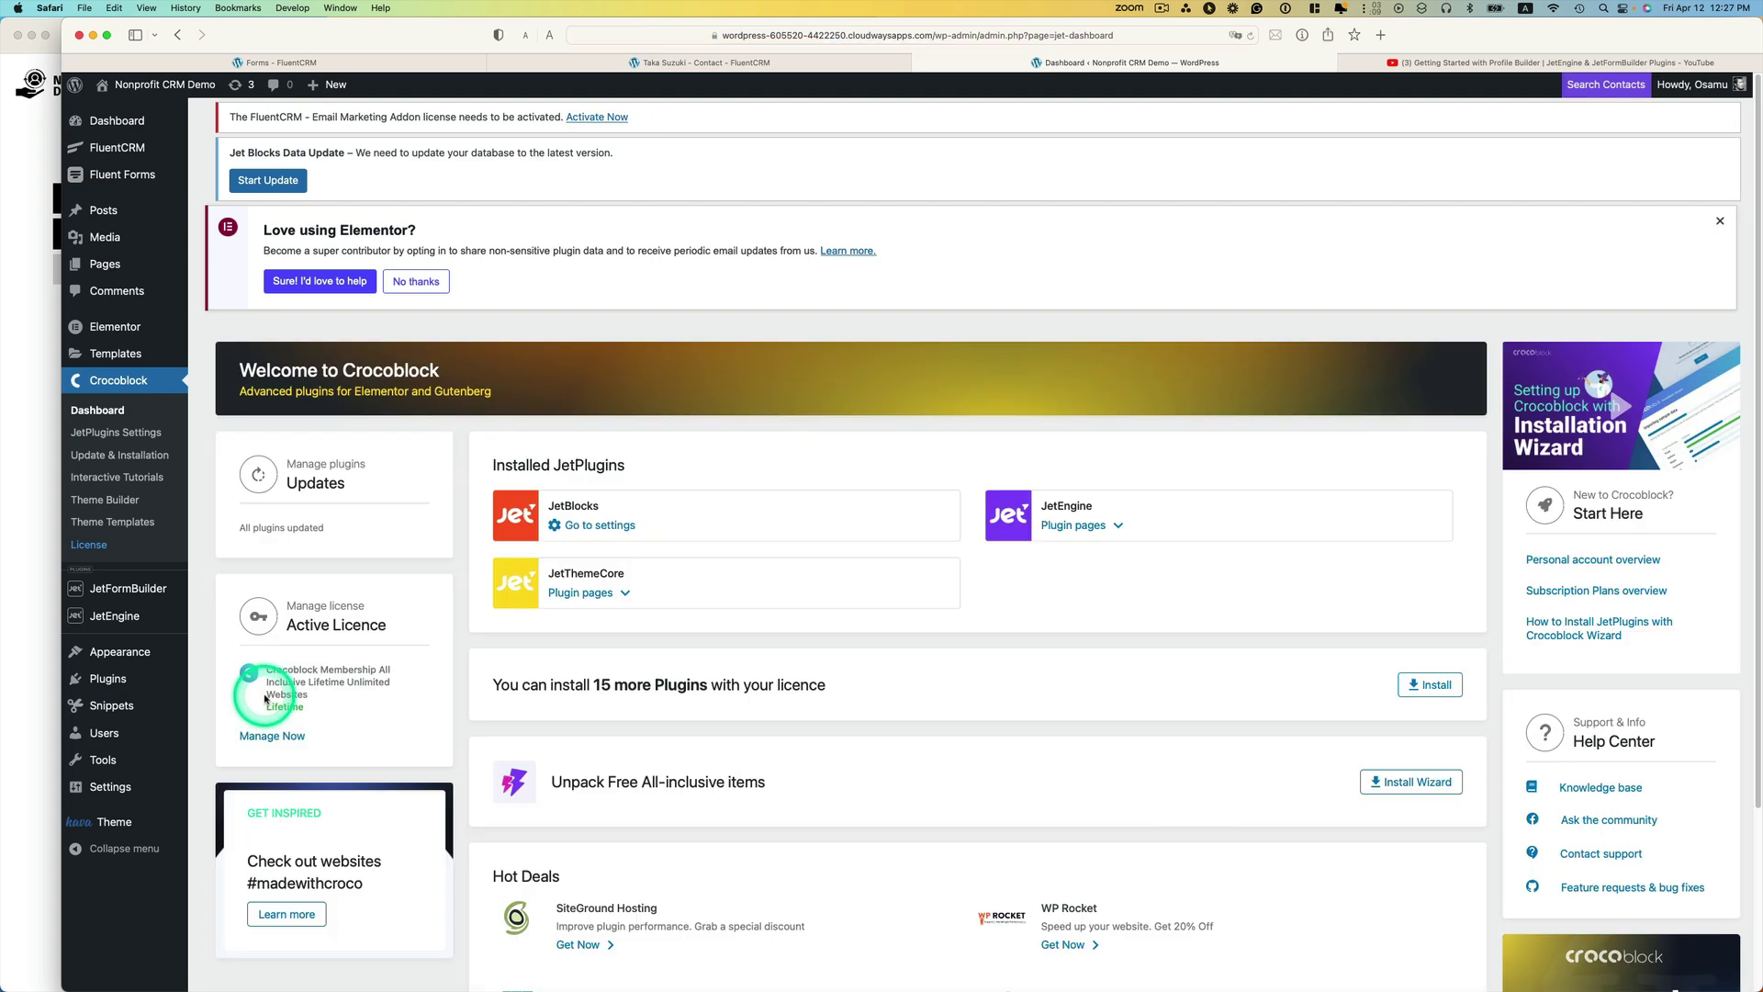
Open JetEngine's product page on crocoblock.com
{"action": "mouse_move", "coordinate": [606, 593]}
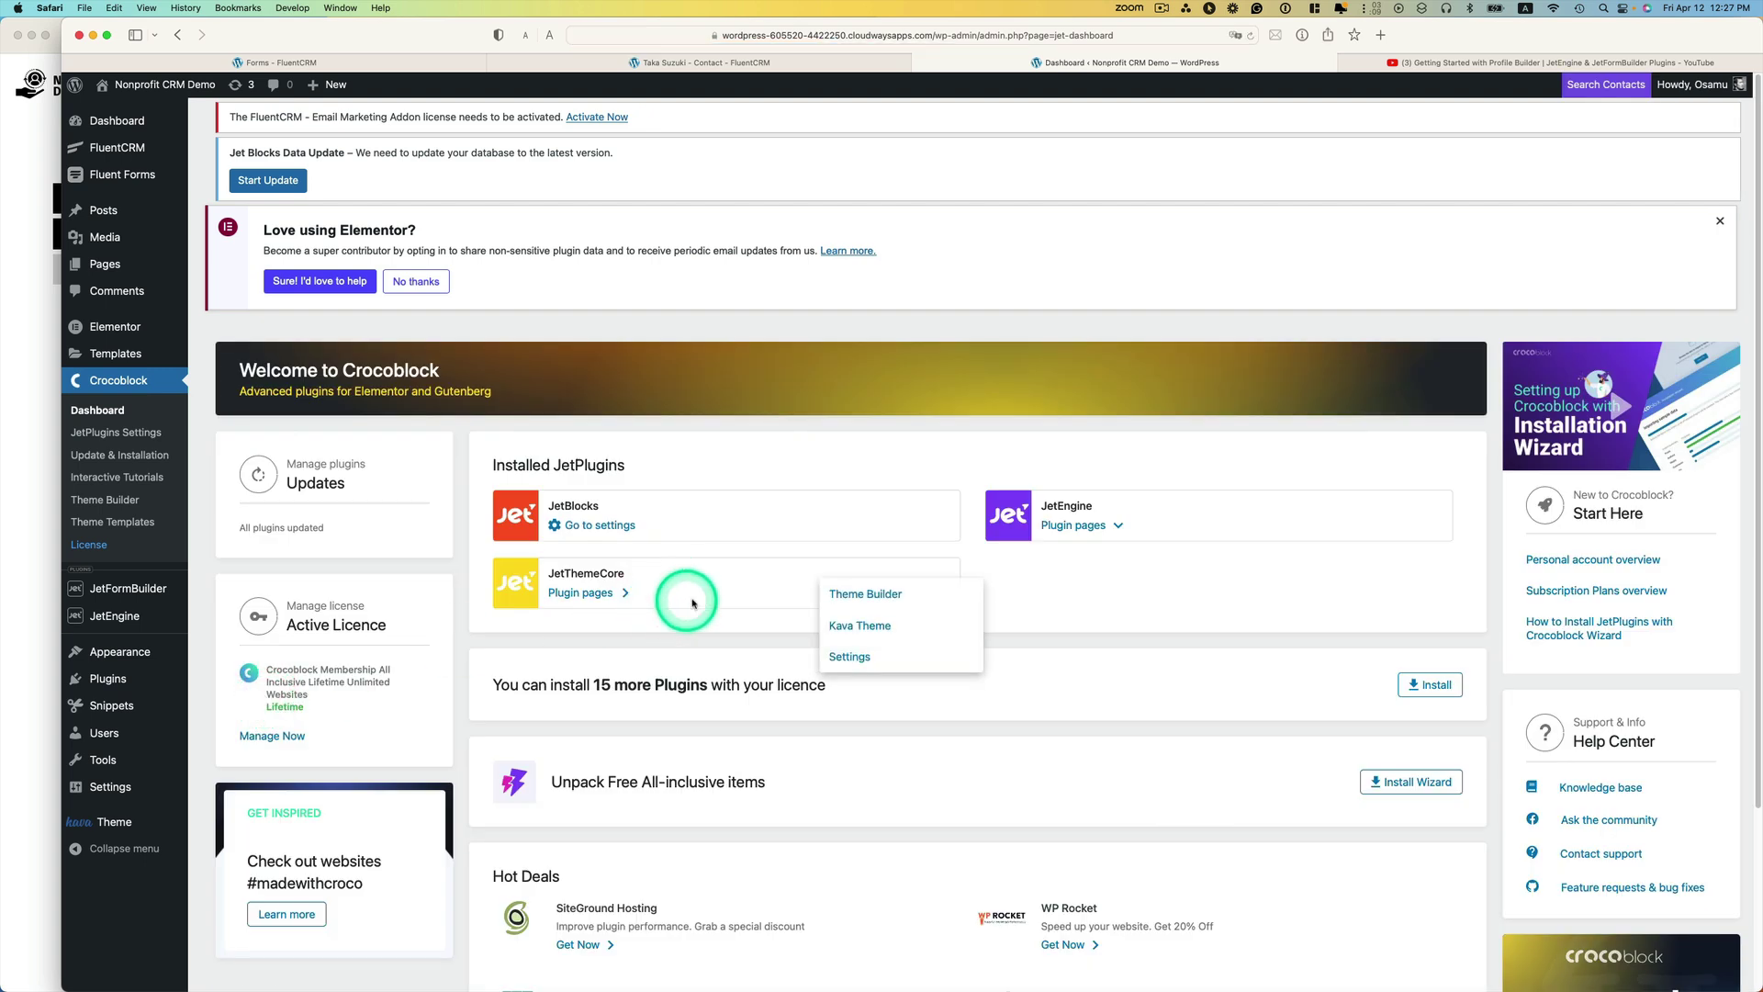
{"action": "mouse_move", "coordinate": [1065, 526]}
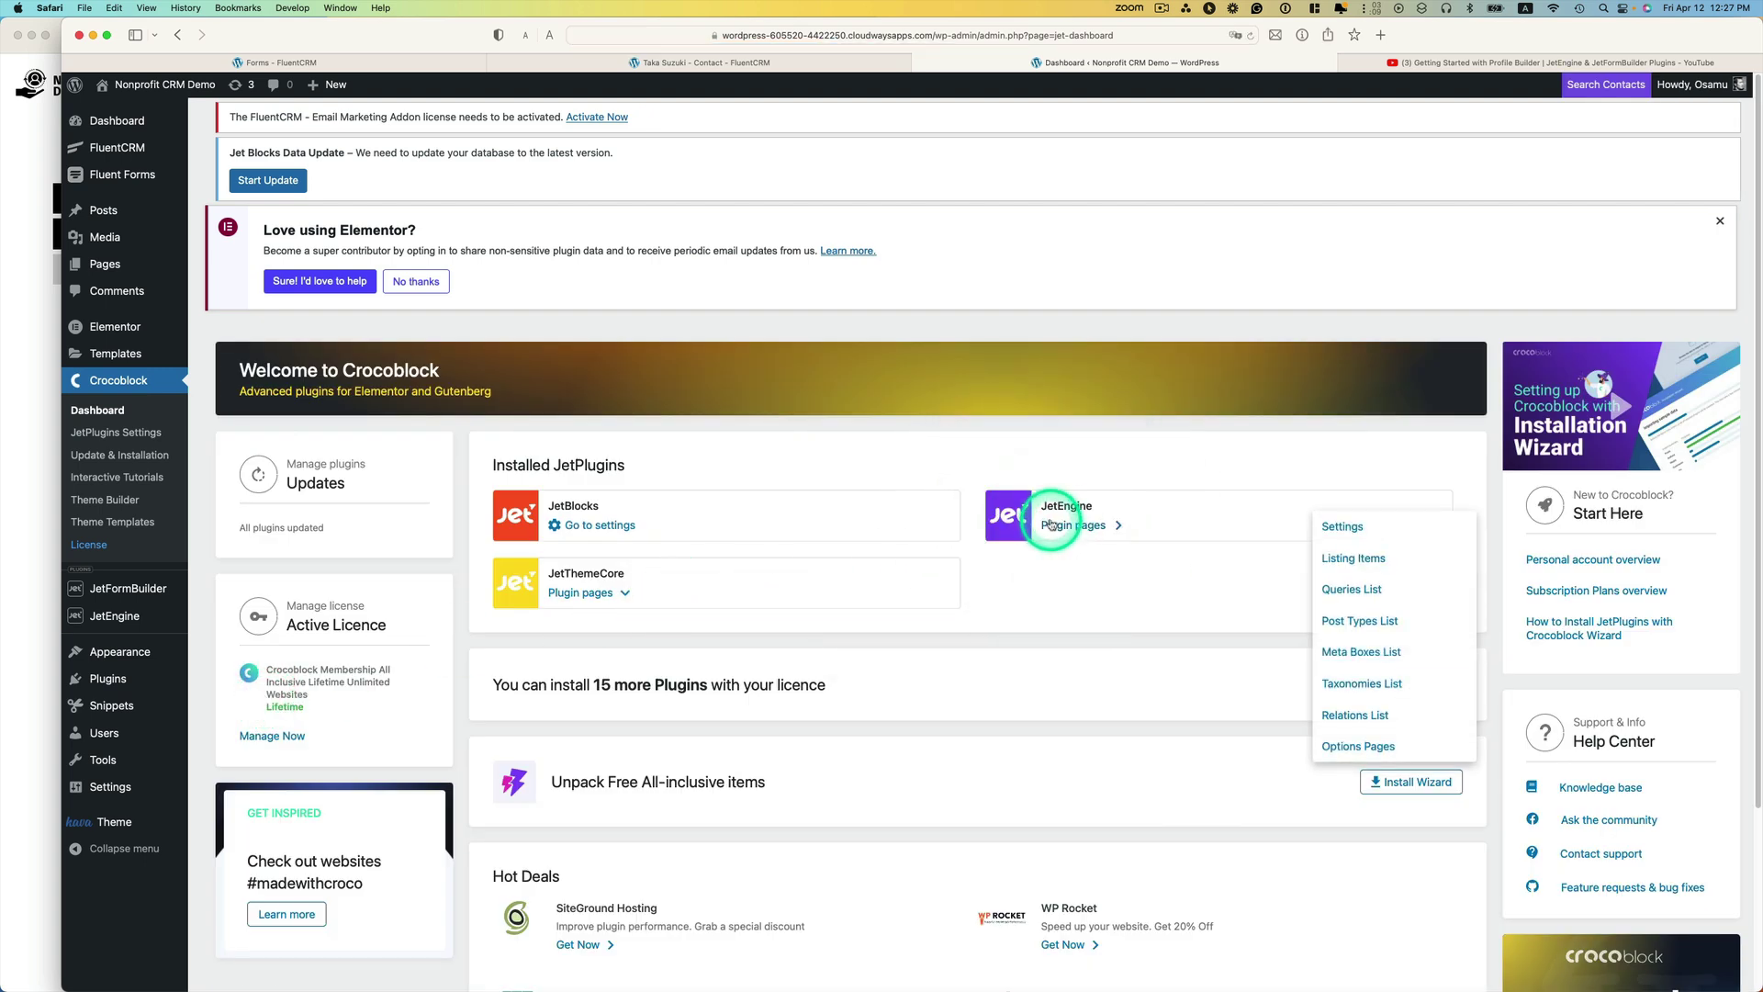
{"action": "left_click", "coordinate": [1051, 526]}
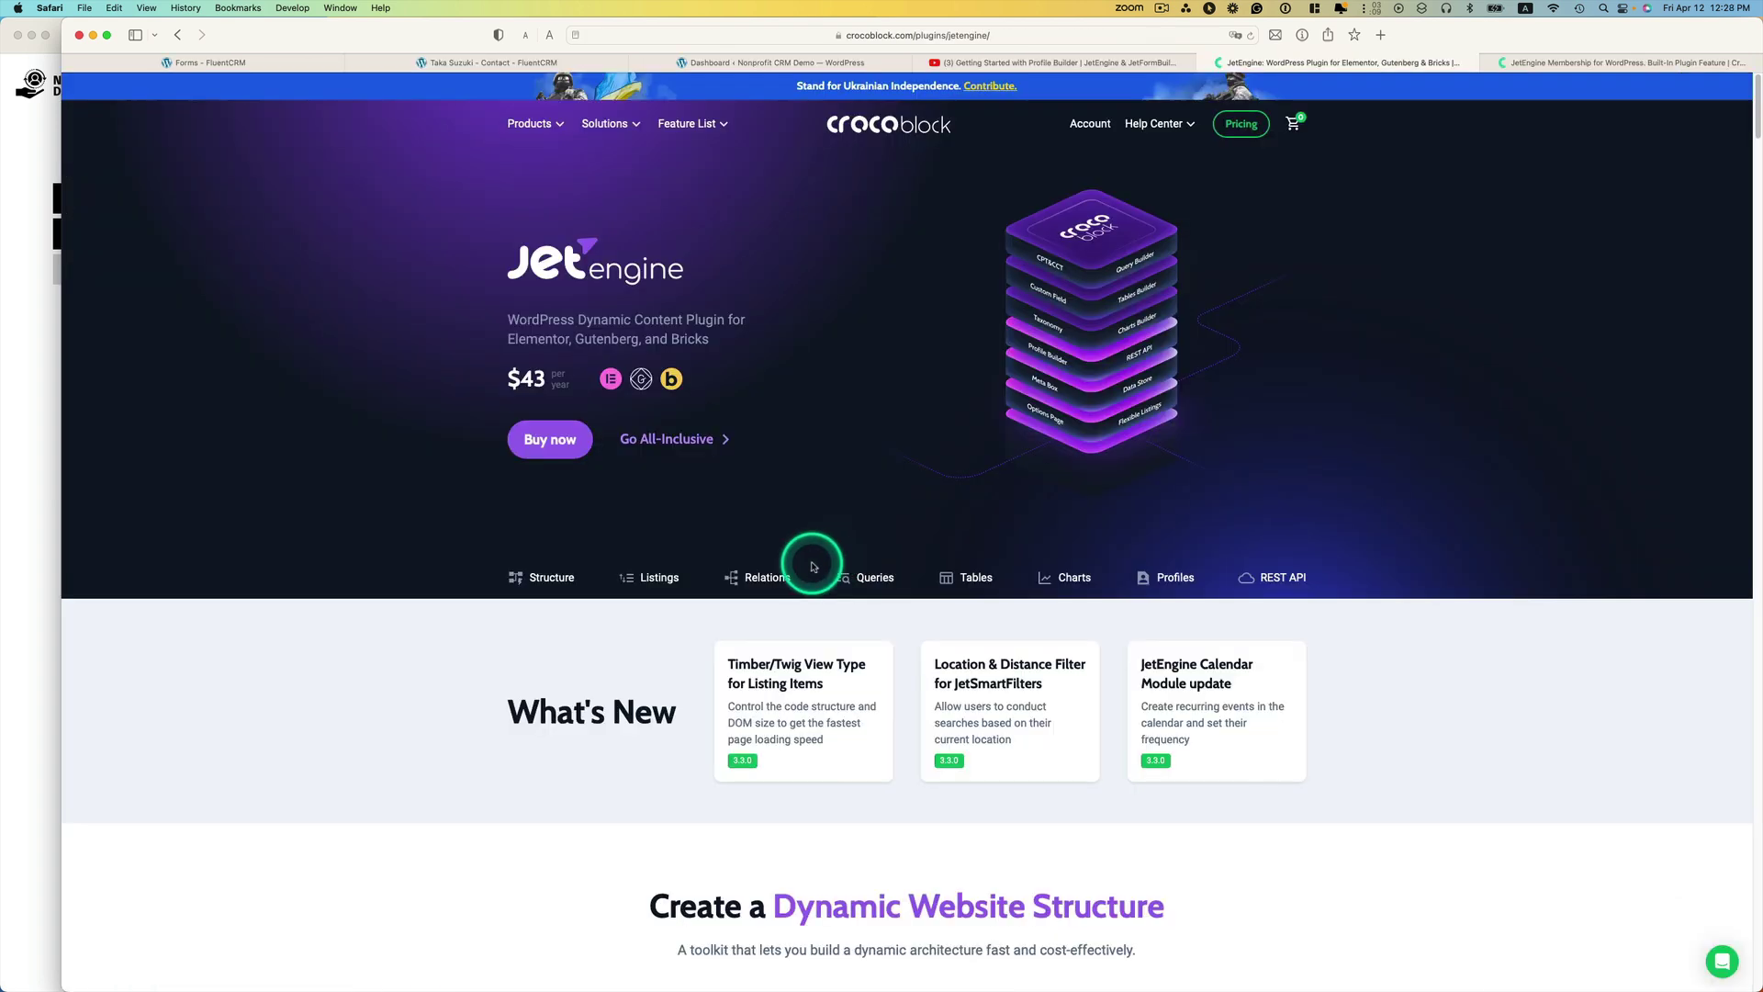
Bring up Crocoblock's JetEngine 'Inbuilt Membership Plugin for WordPress' page and scroll its membership-site steps
{"action": "scroll", "coordinate": [794, 563], "scroll_direction": "down", "scroll_amount": 3}
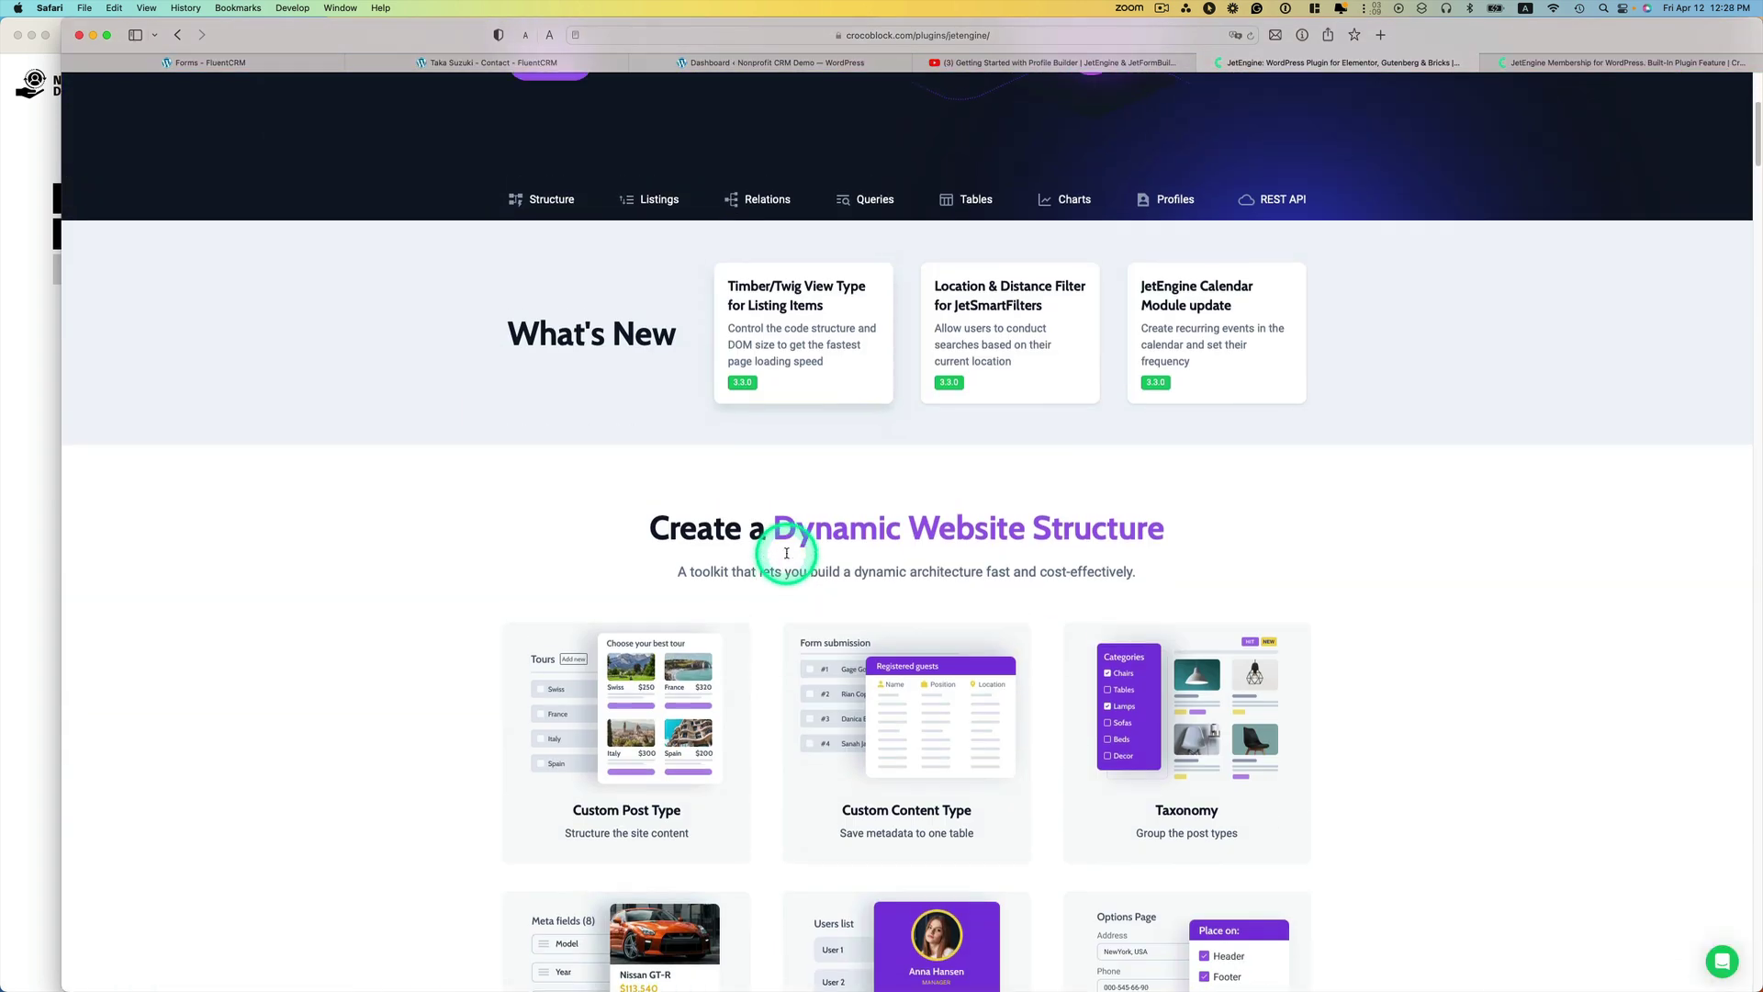
{"action": "scroll", "coordinate": [796, 556], "scroll_direction": "up", "scroll_amount": 2}
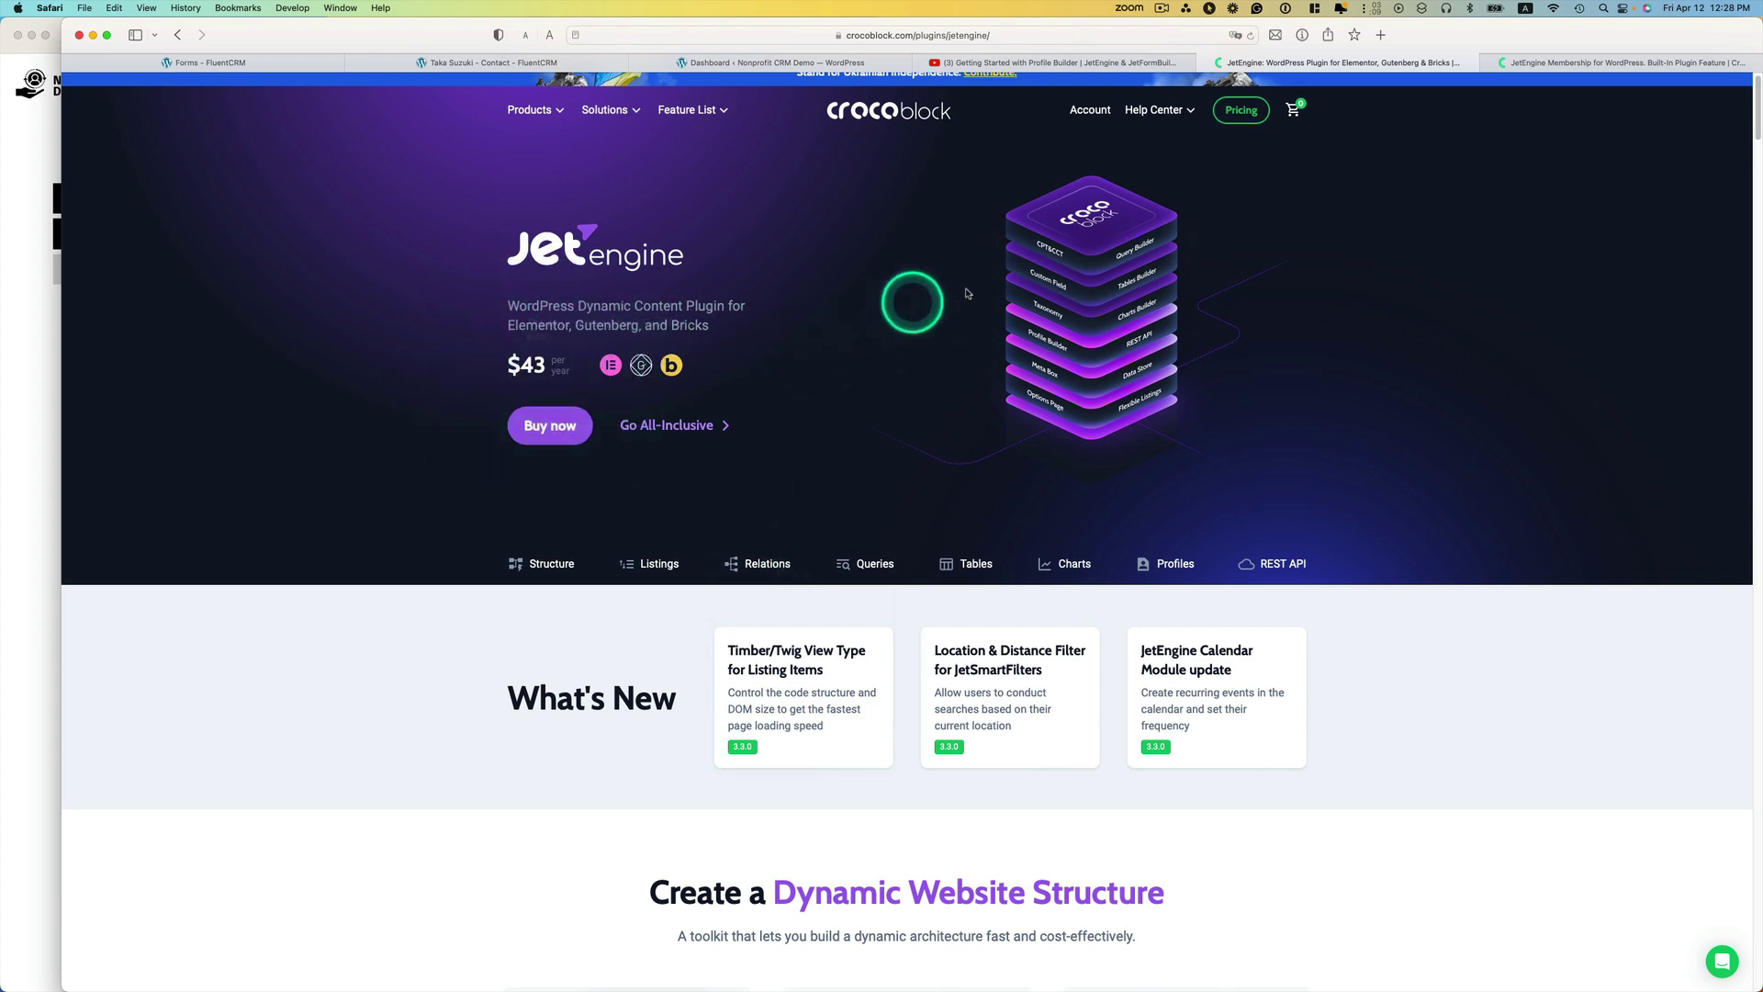
{"action": "left_click", "coordinate": [1512, 79]}
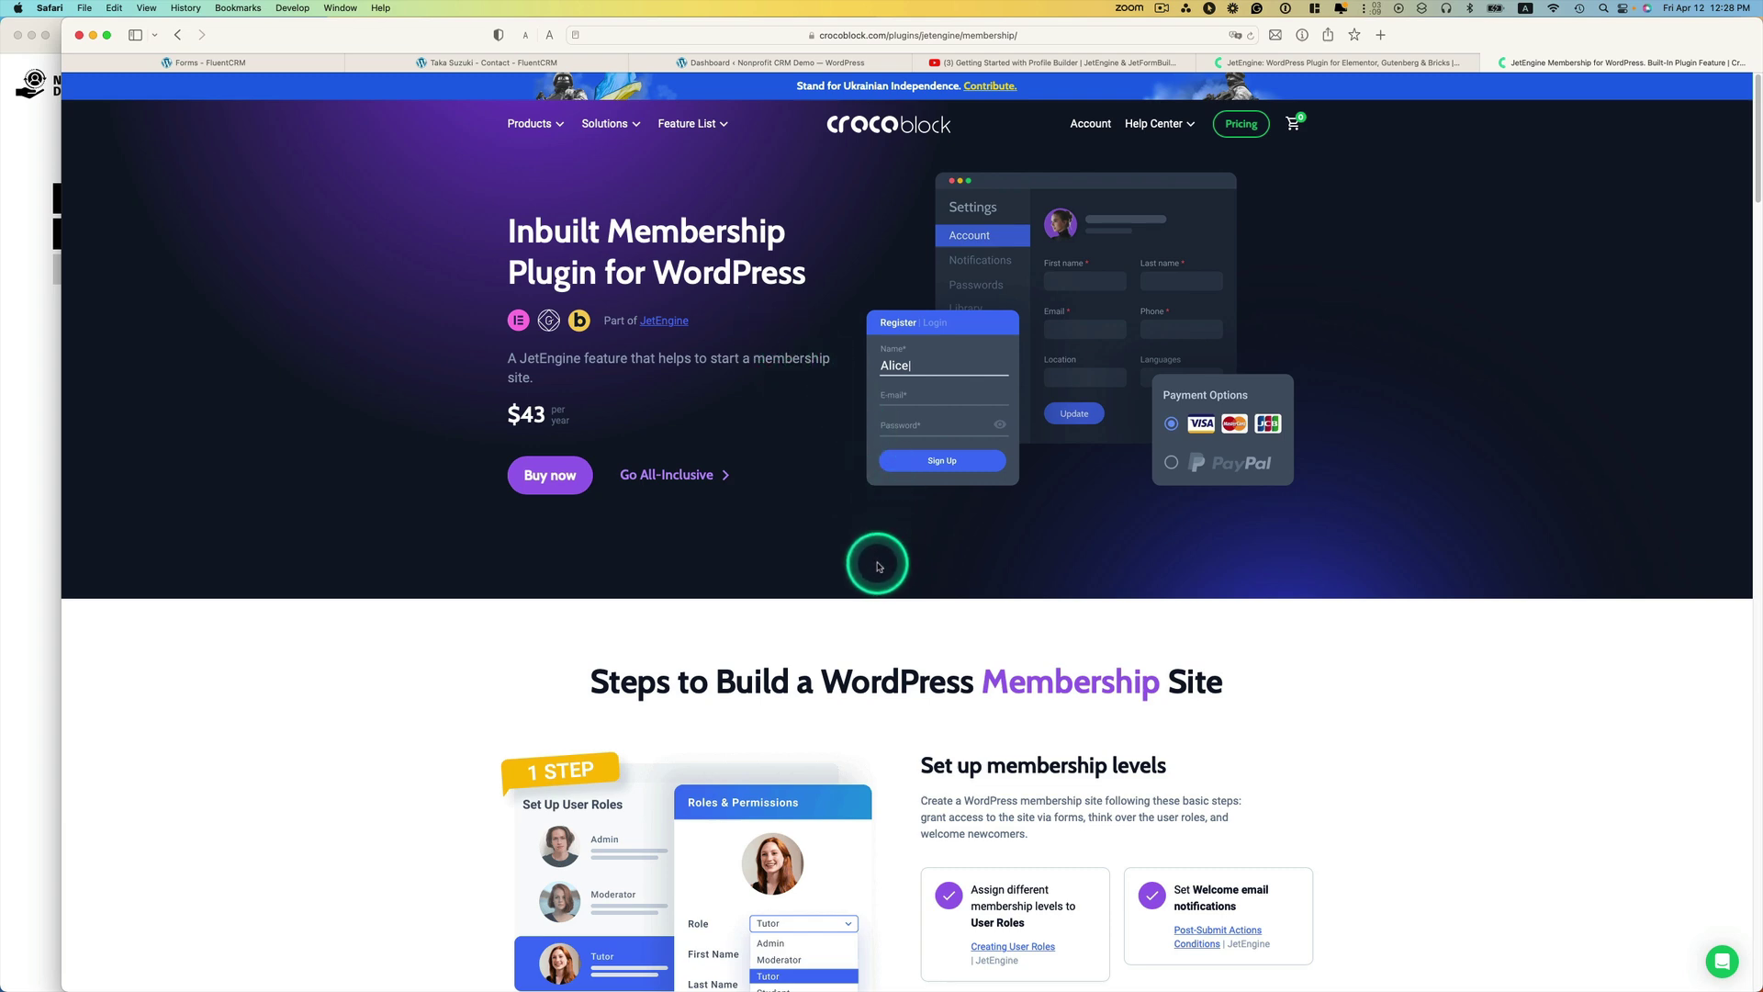
{"action": "scroll", "coordinate": [878, 566], "scroll_direction": "down", "scroll_amount": 2}
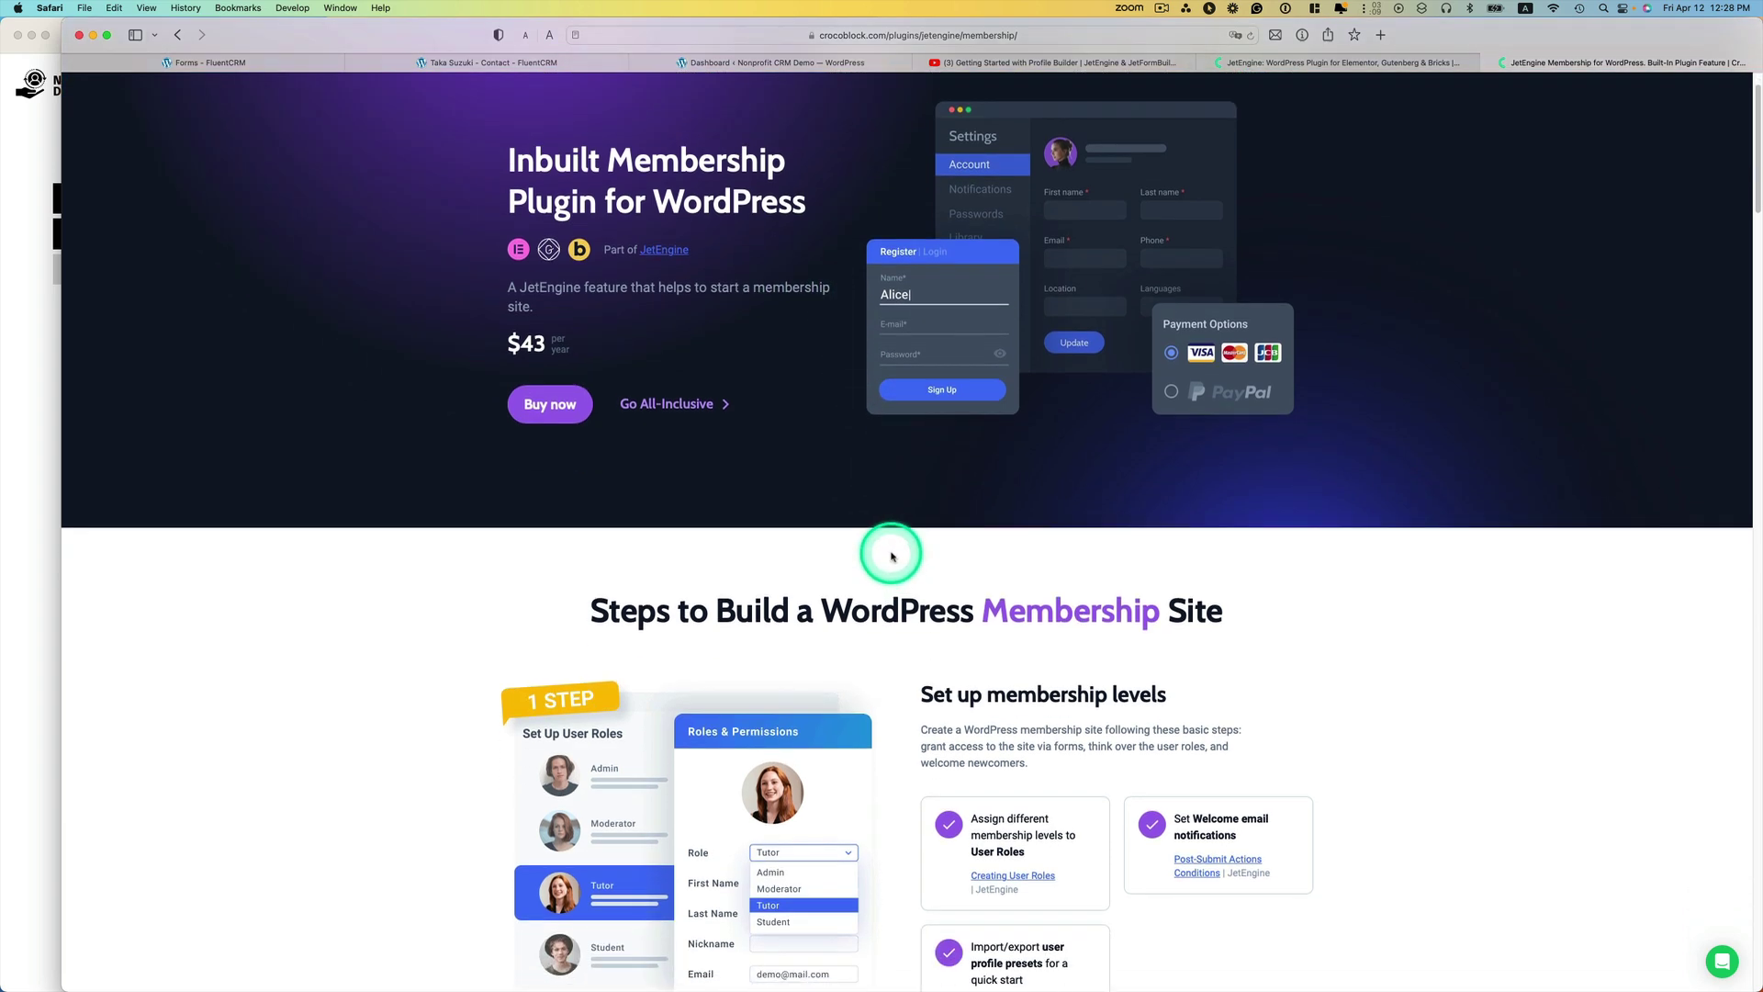
{"action": "scroll", "coordinate": [890, 555], "scroll_direction": "down", "scroll_amount": 2}
{"action": "scroll", "coordinate": [926, 543], "scroll_direction": "up", "scroll_amount": 3}
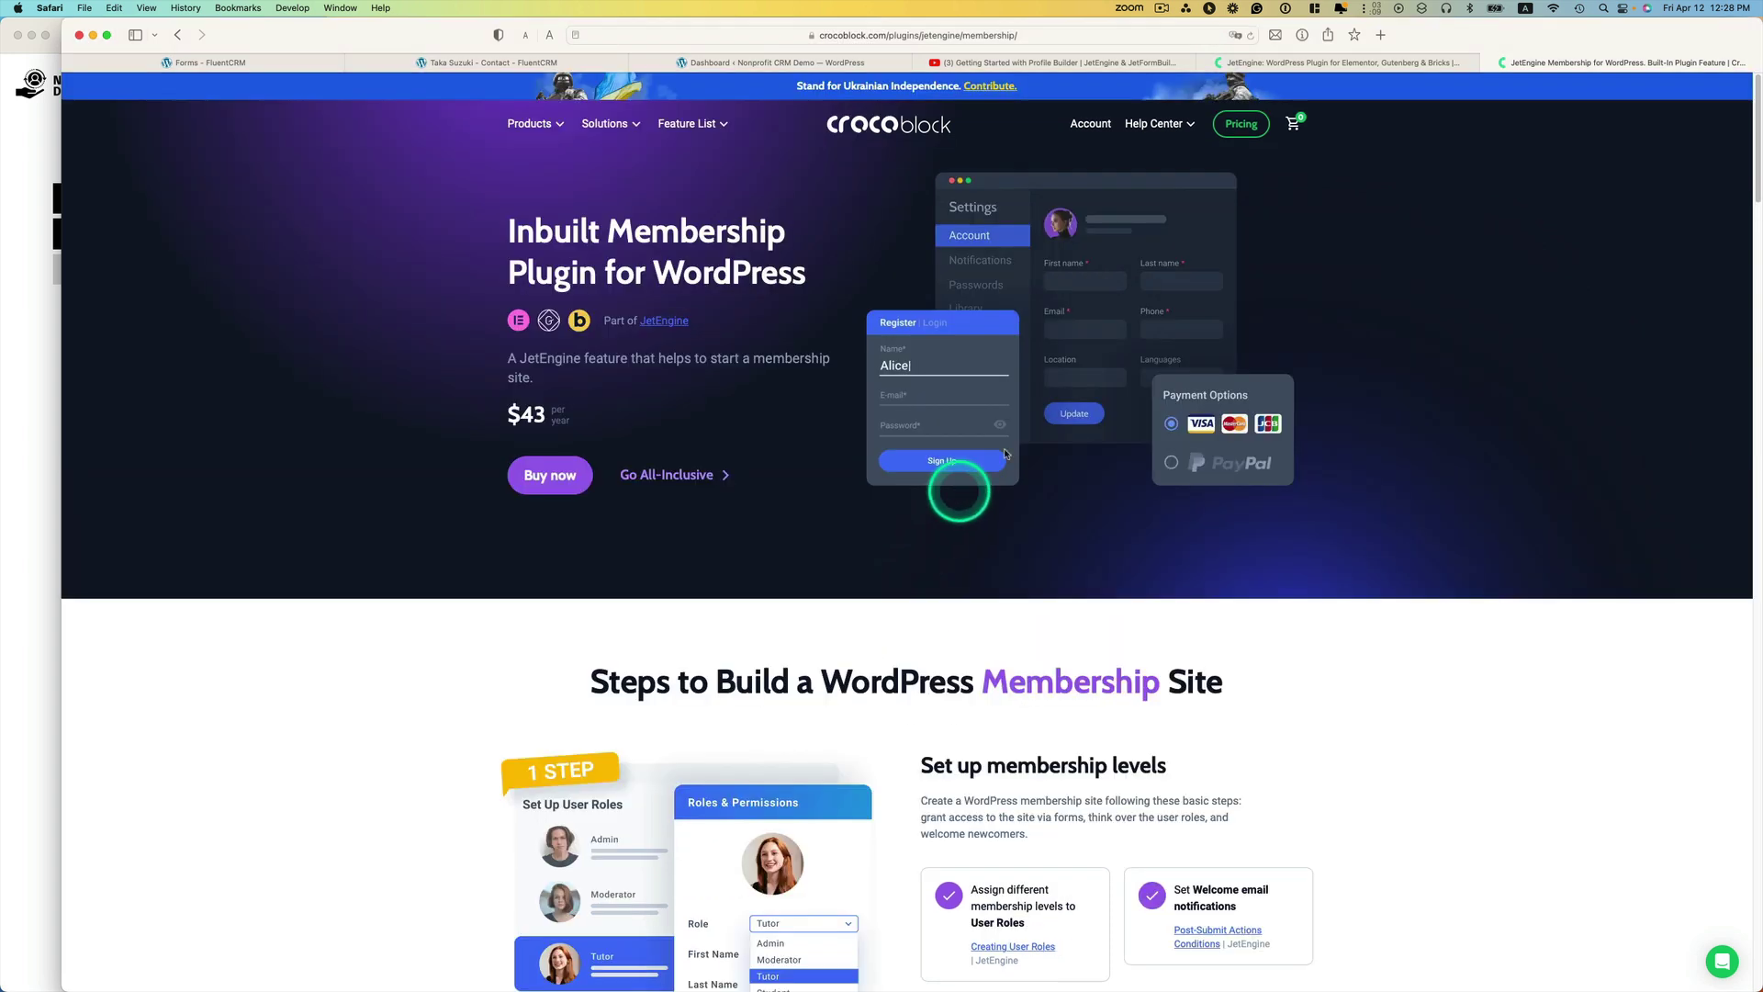
Open JetEngine's Profile Builder settings from the WordPress admin Dashboard tab
{"action": "left_click", "coordinate": [726, 68]}
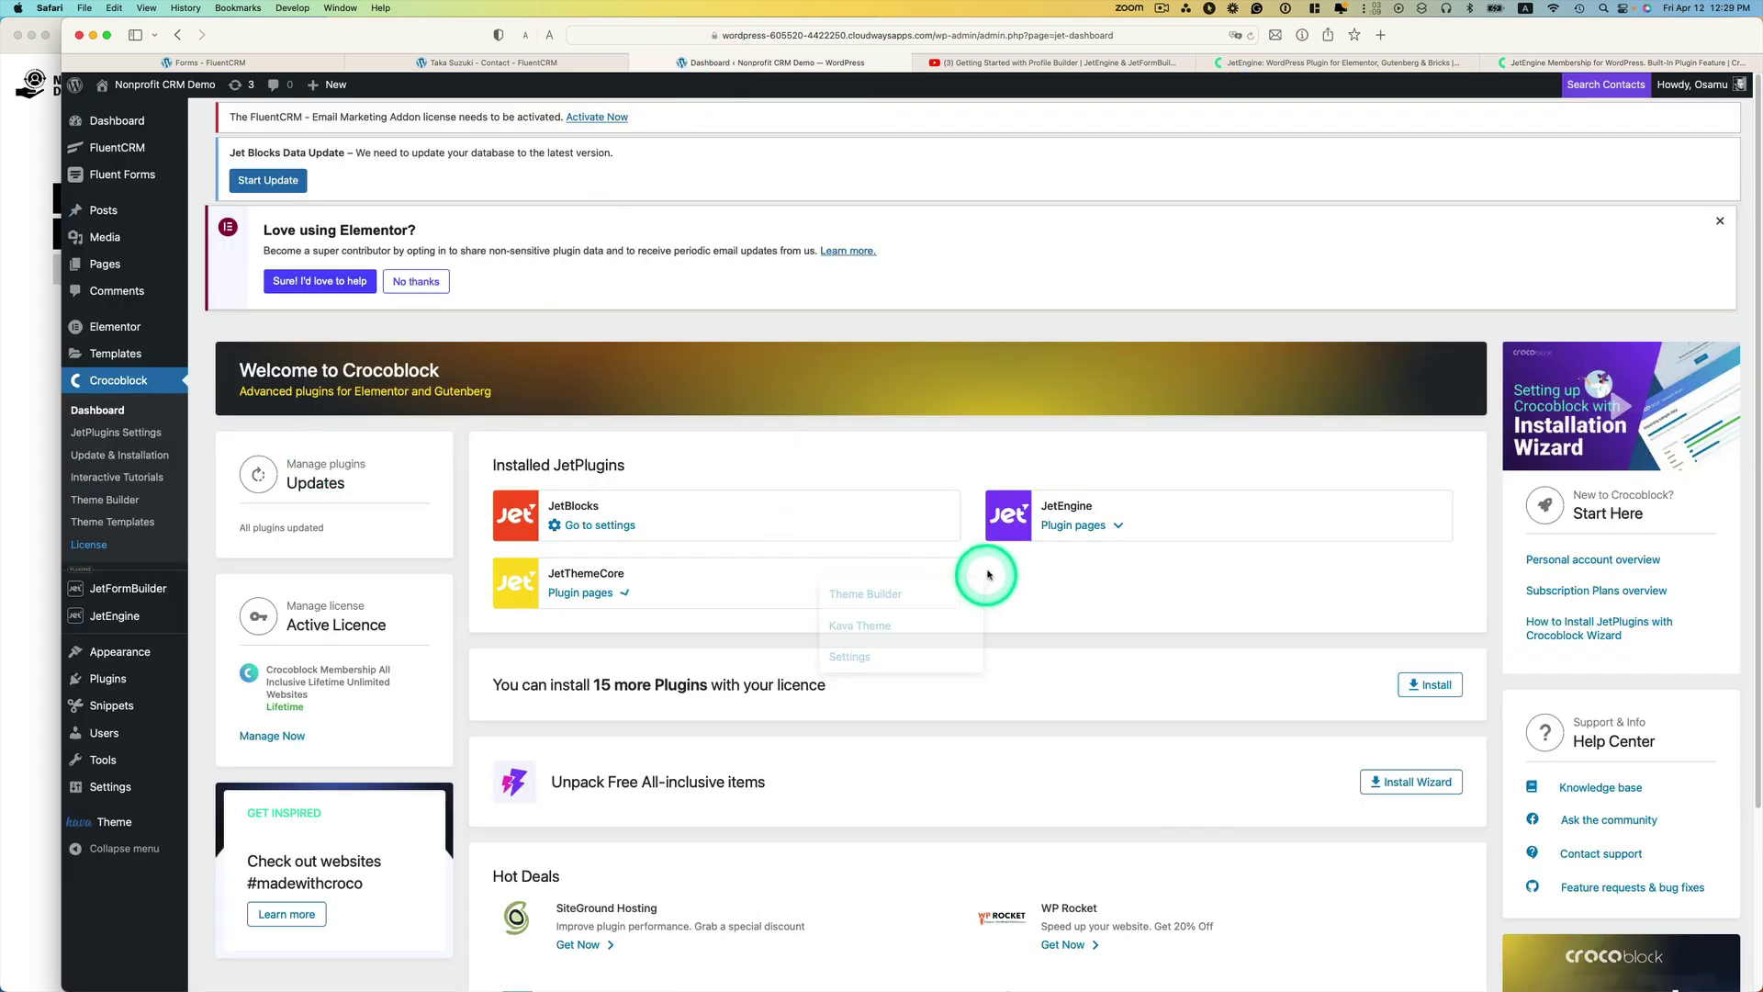
{"action": "mouse_move", "coordinate": [1035, 533]}
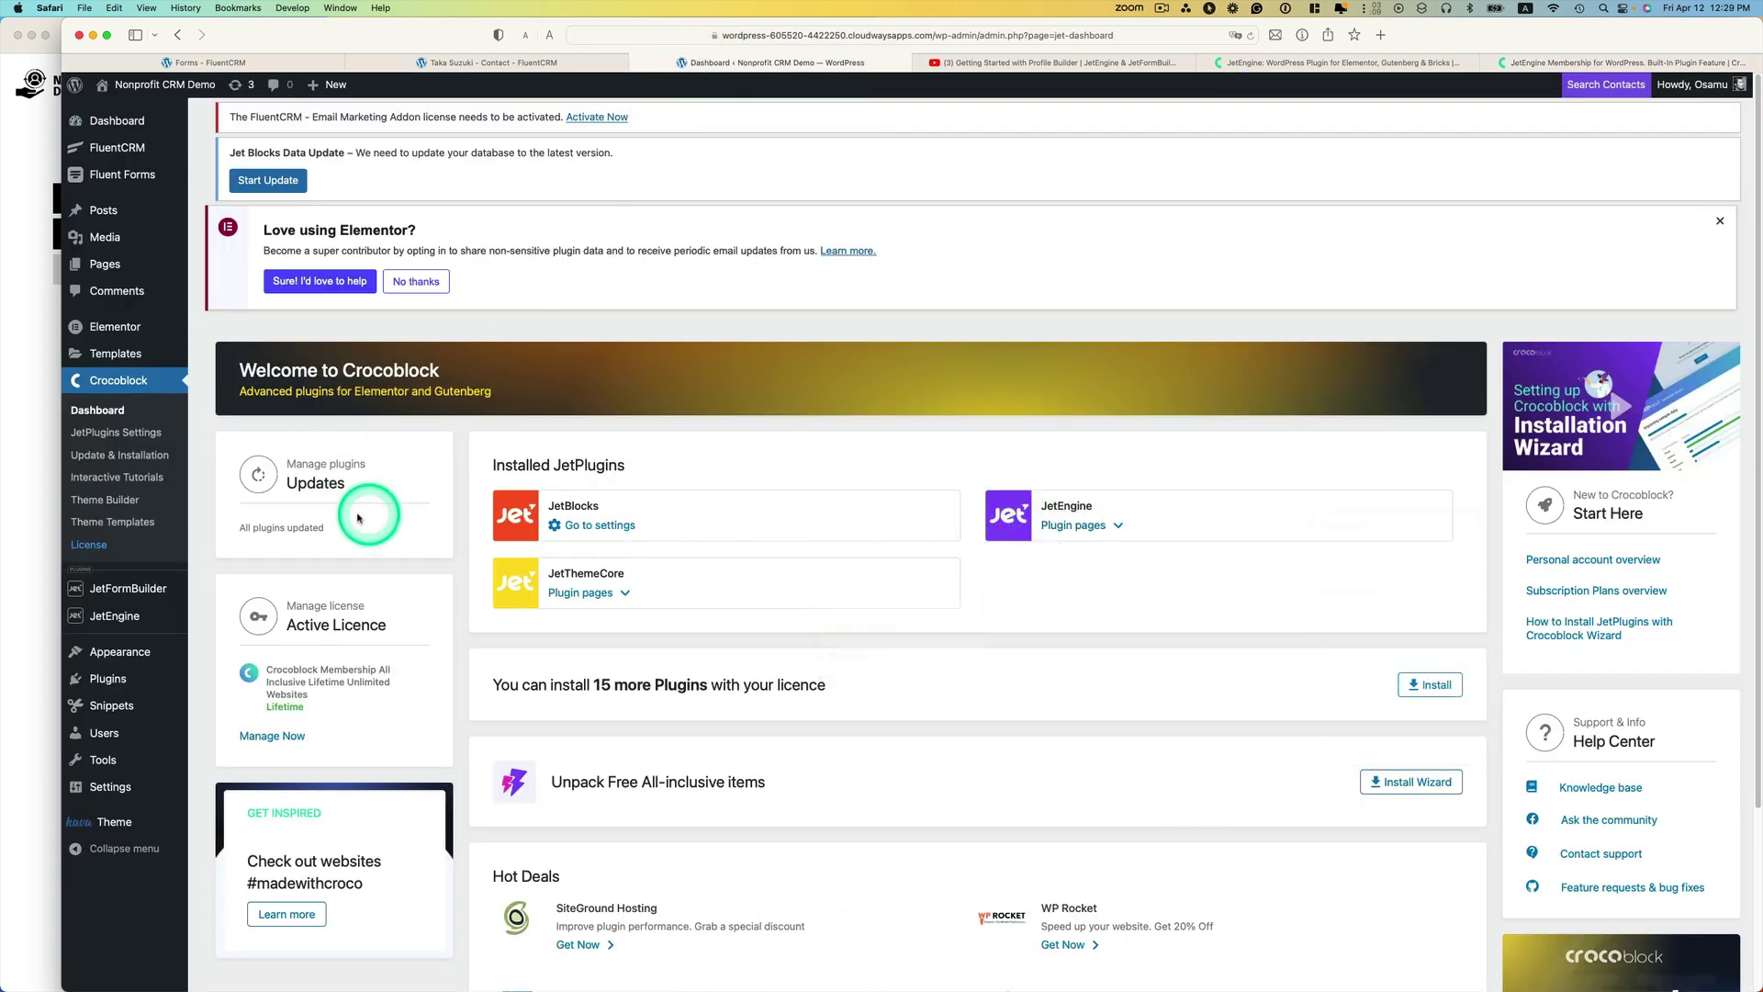
{"action": "mouse_move", "coordinate": [112, 614]}
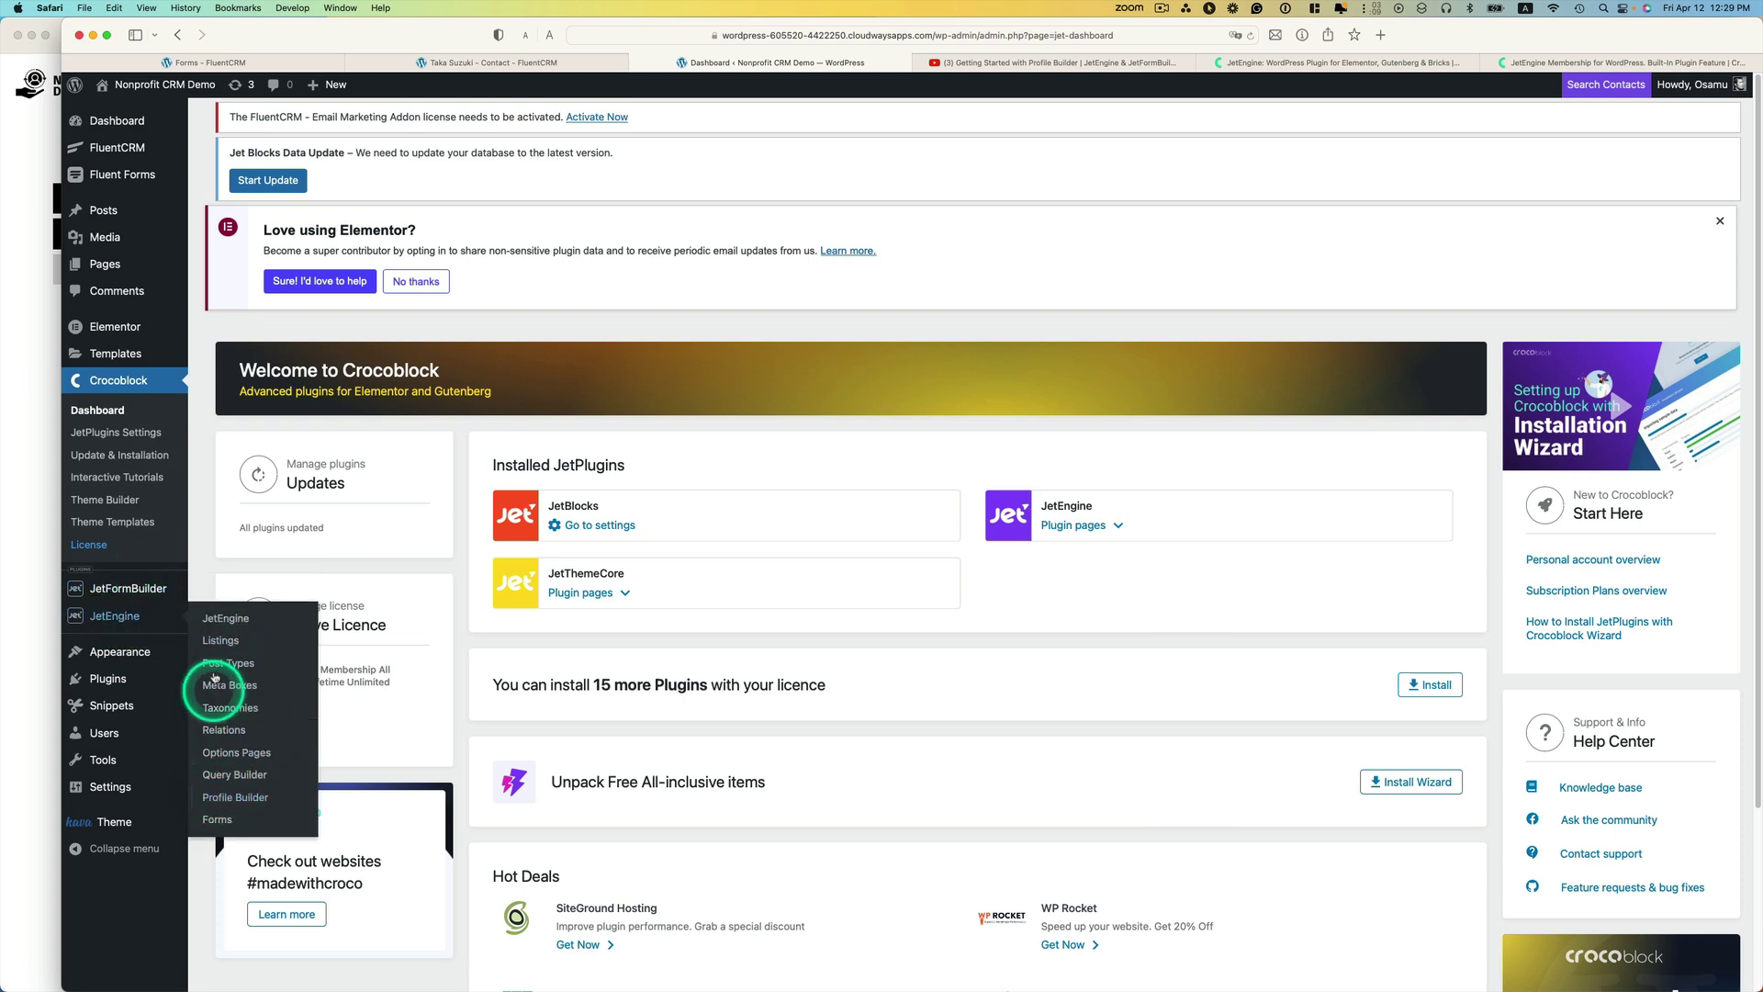
{"action": "left_click", "coordinate": [226, 624]}
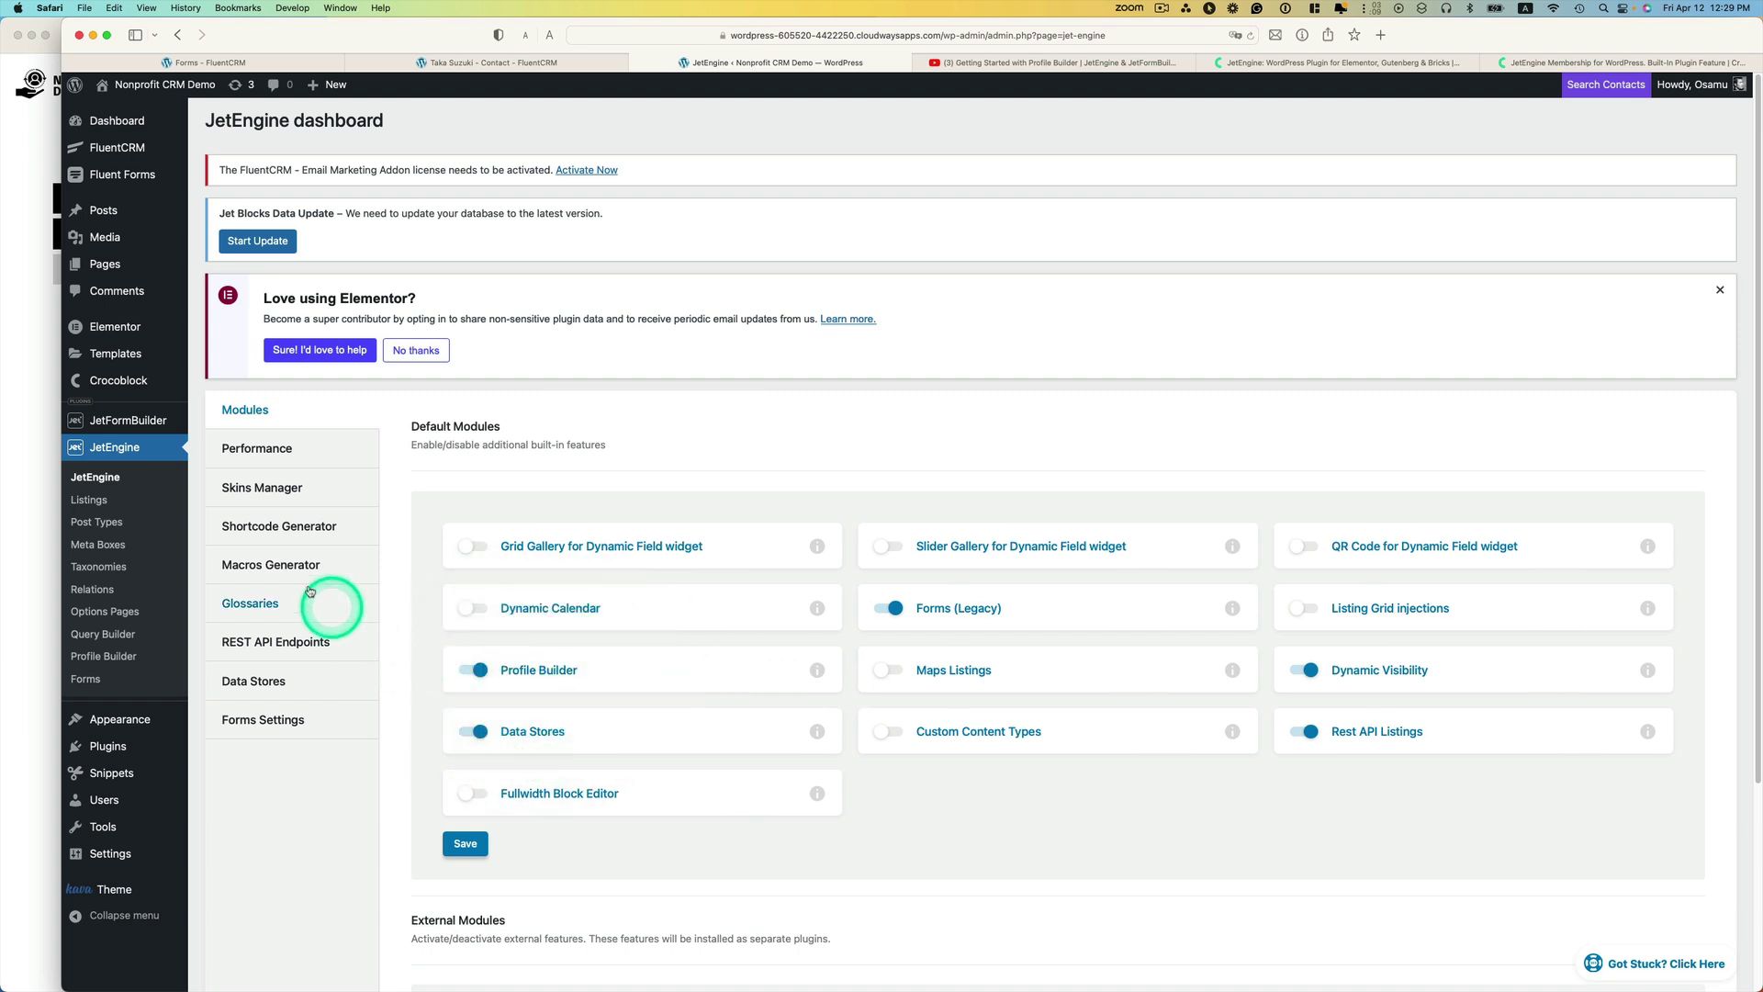
{"action": "left_click", "coordinate": [106, 658]}
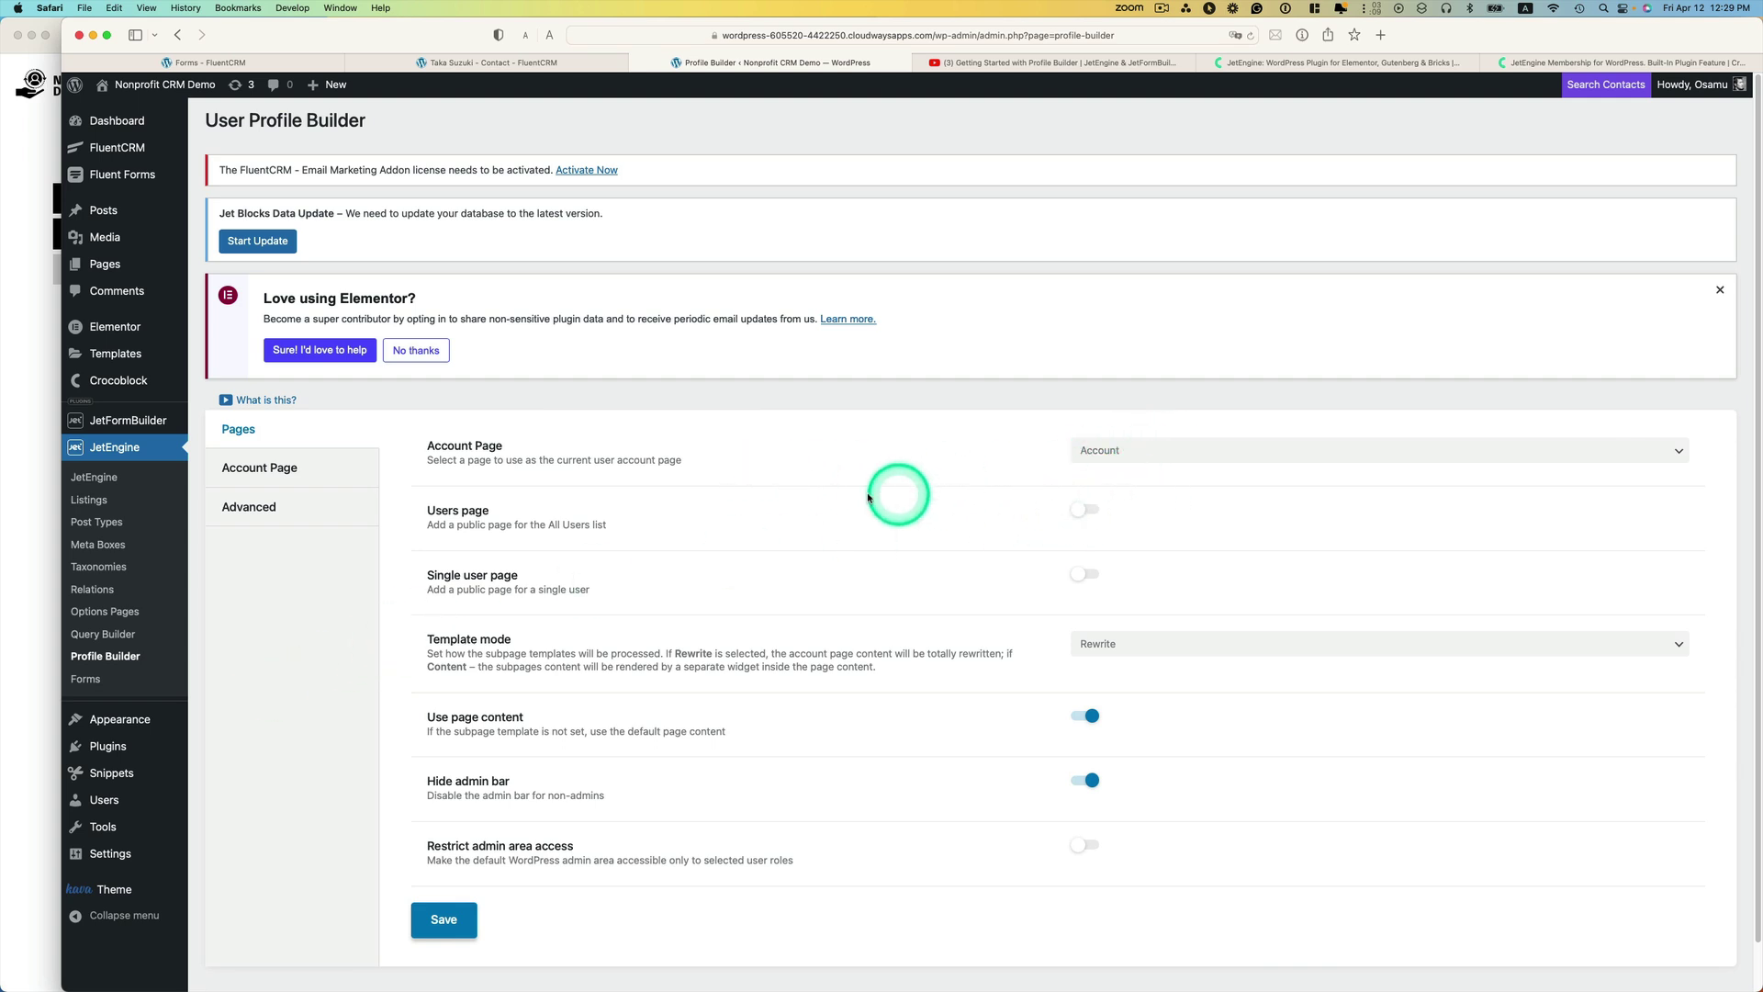
Review the Account Page subpages (Main, Add New Post, Edit Post, Update Profile), then open Saved Templates
{"action": "left_click", "coordinate": [262, 472]}
{"action": "scroll", "coordinate": [977, 638], "scroll_direction": "down", "scroll_amount": 2}
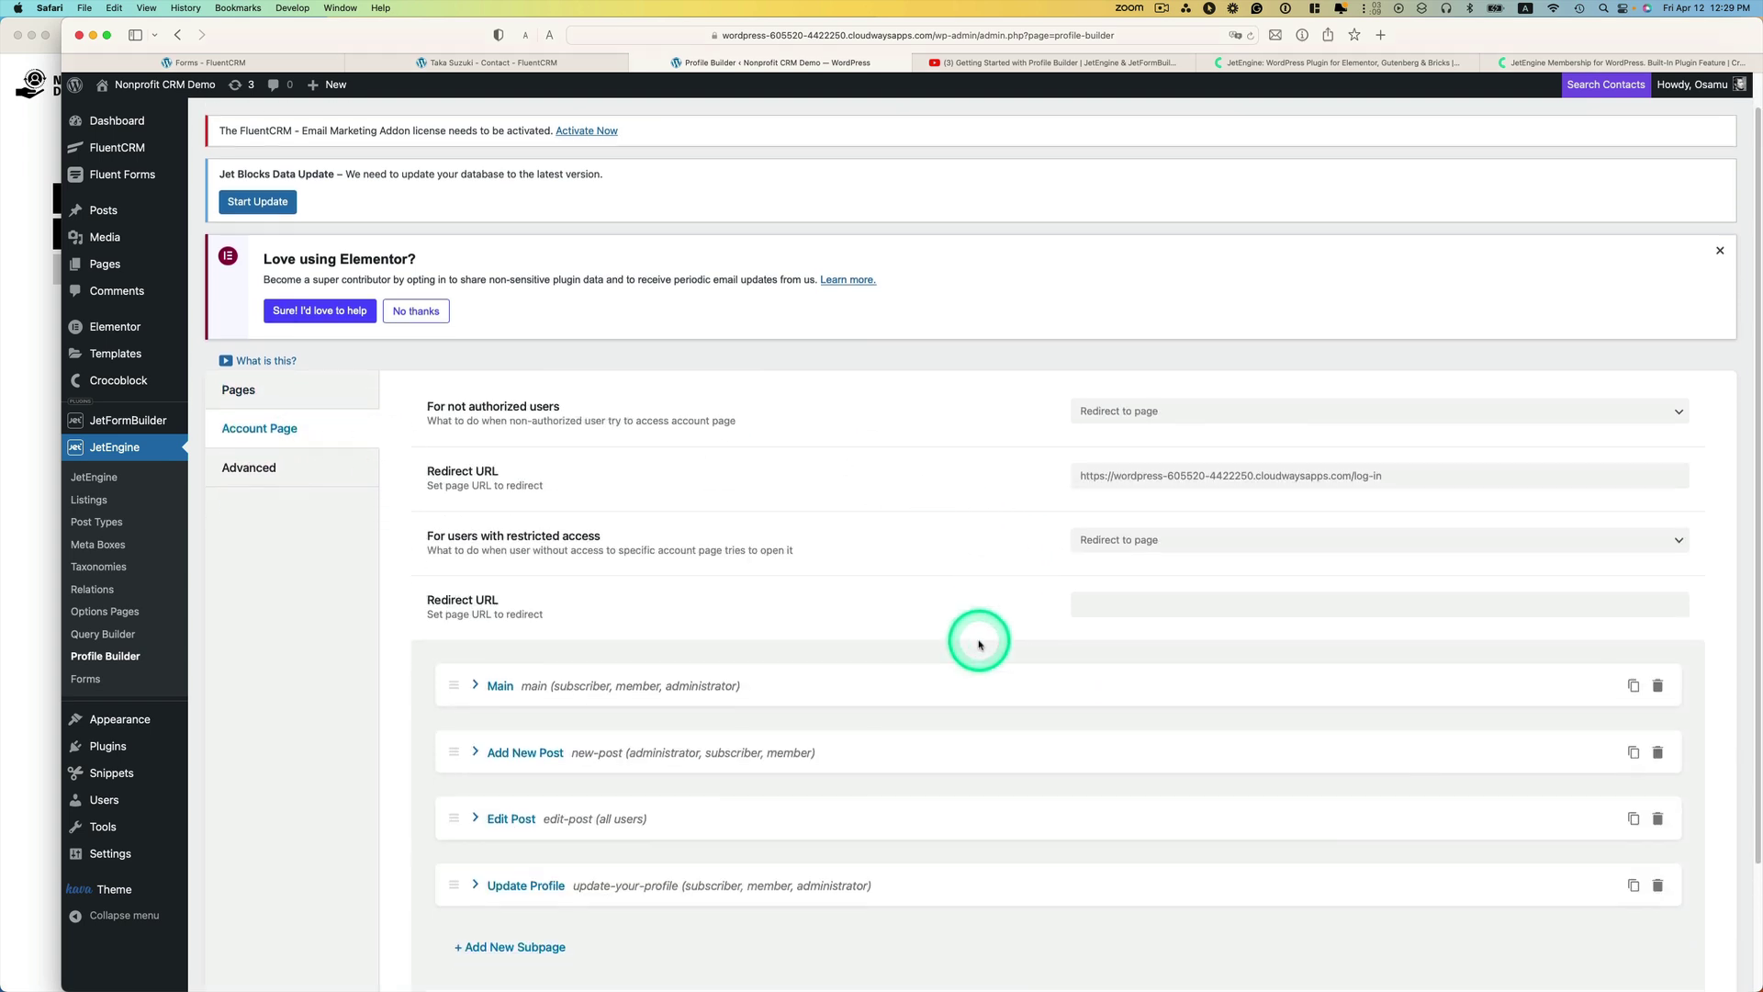
{"action": "scroll", "coordinate": [617, 694], "scroll_direction": "down", "scroll_amount": 2}
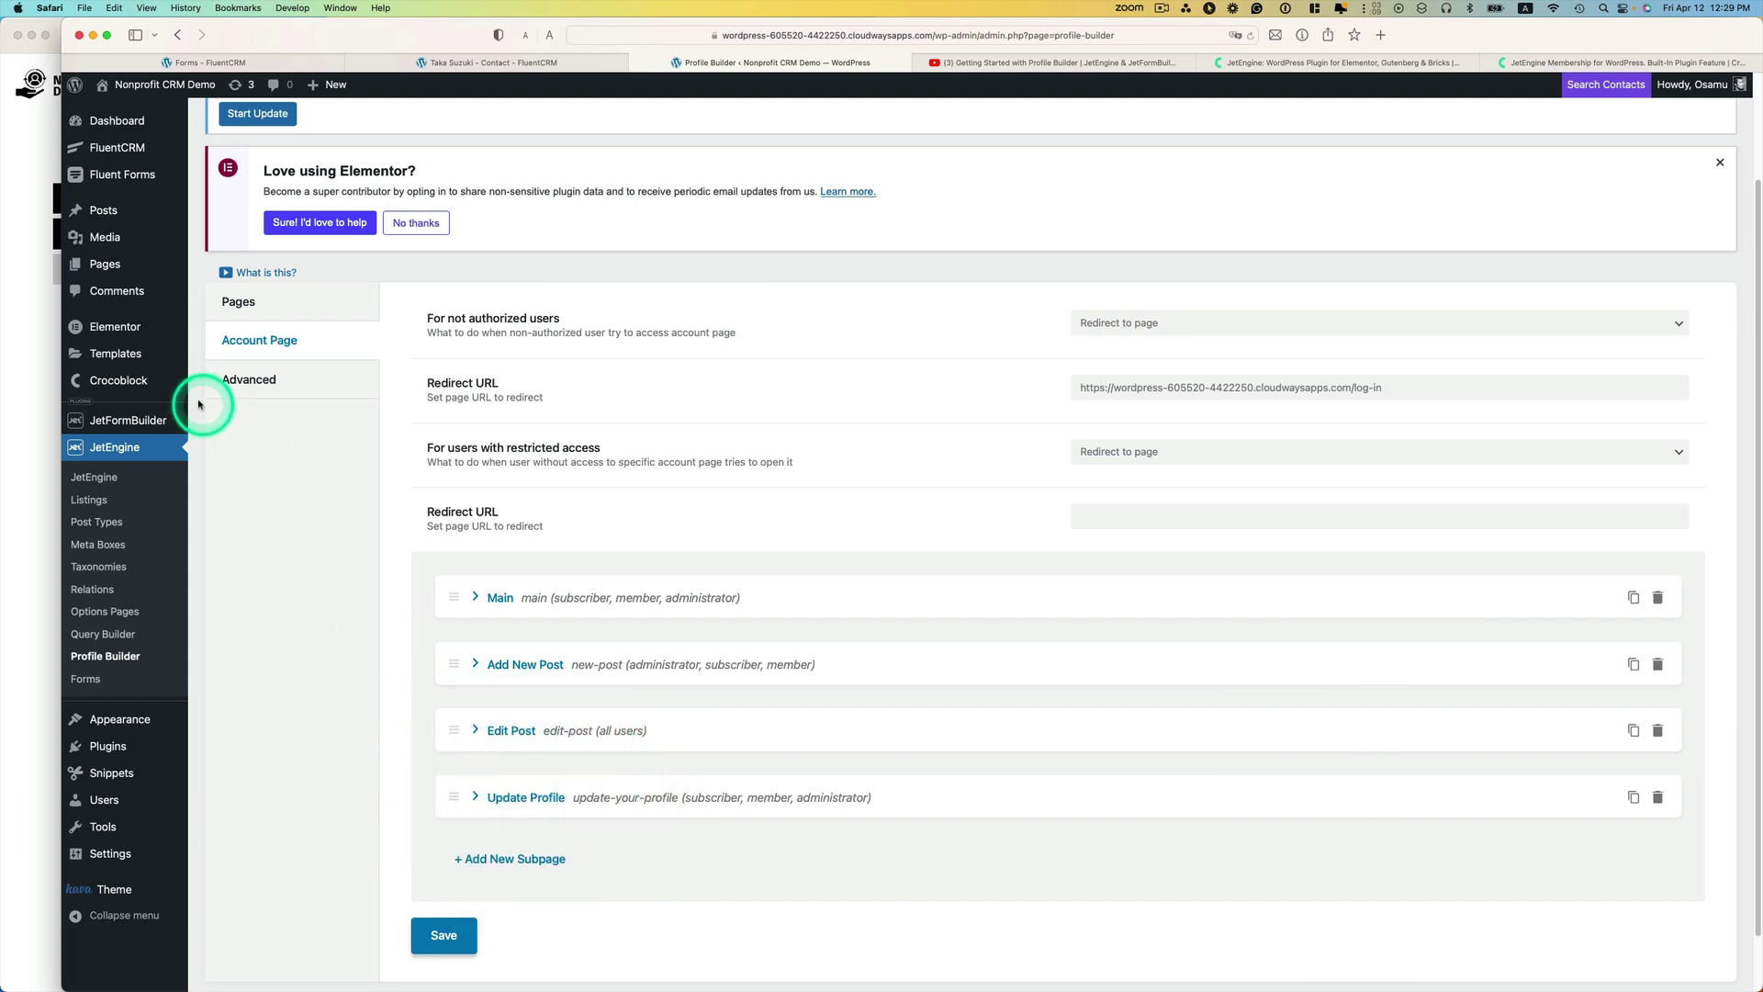
{"action": "mouse_move", "coordinate": [143, 332]}
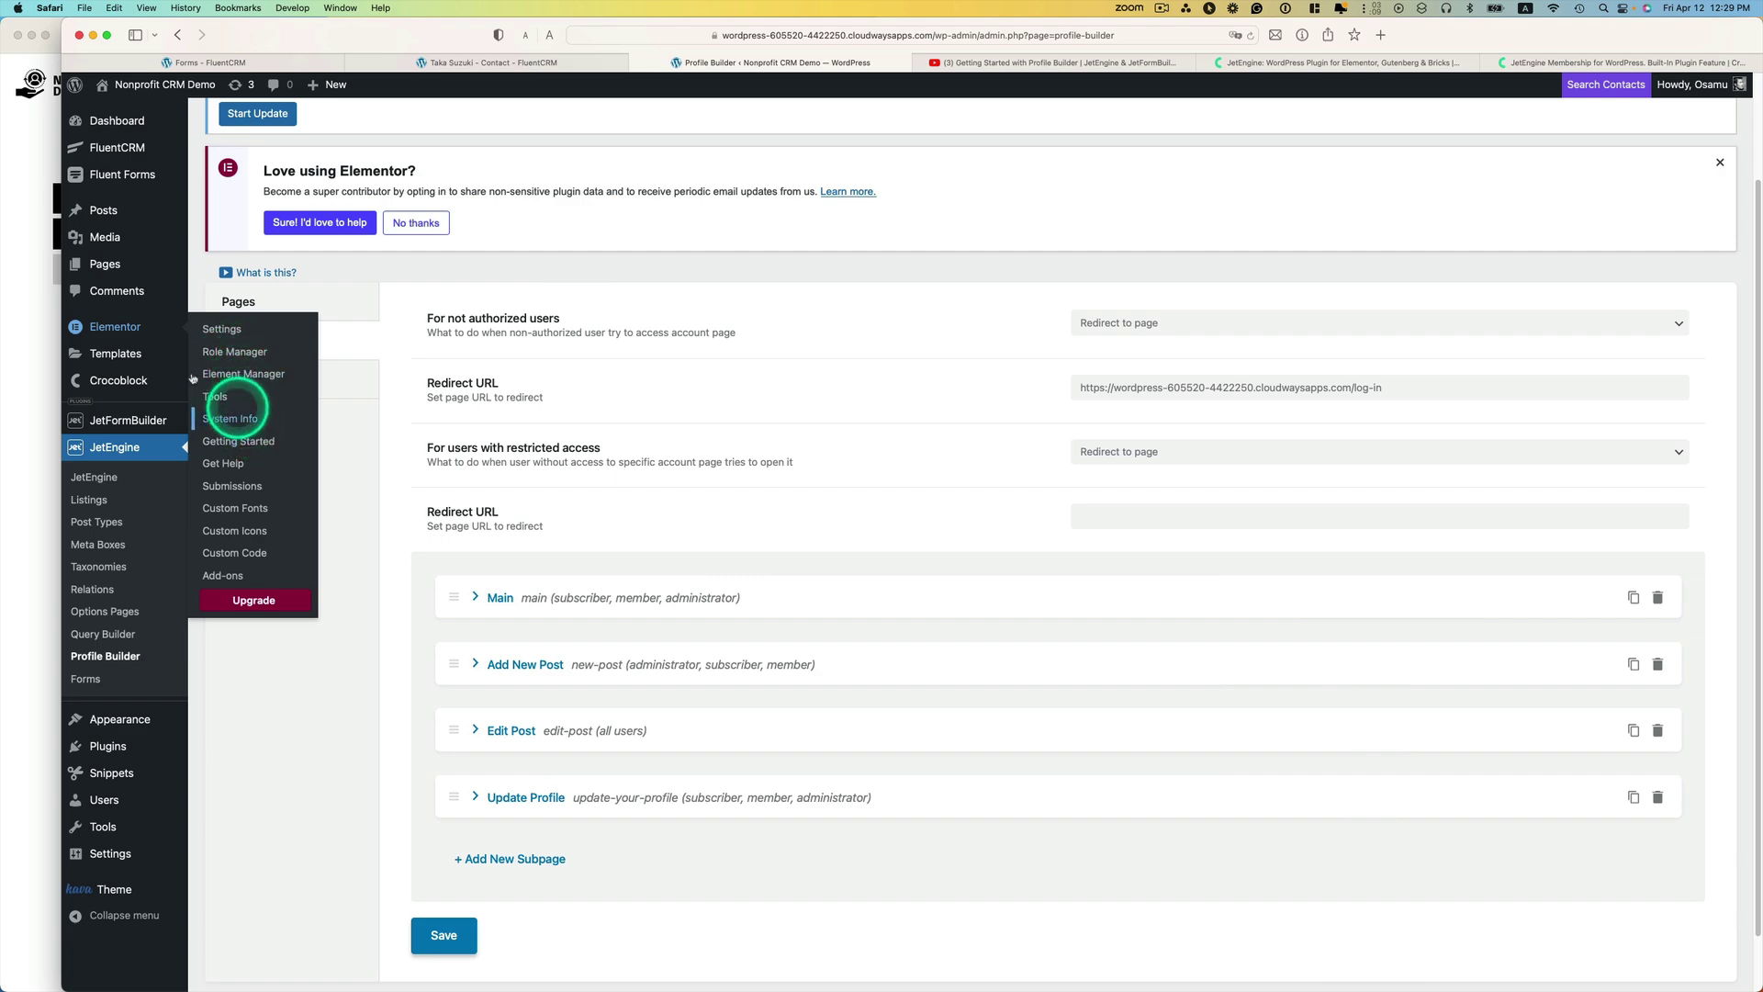
{"action": "left_click", "coordinate": [223, 362]}
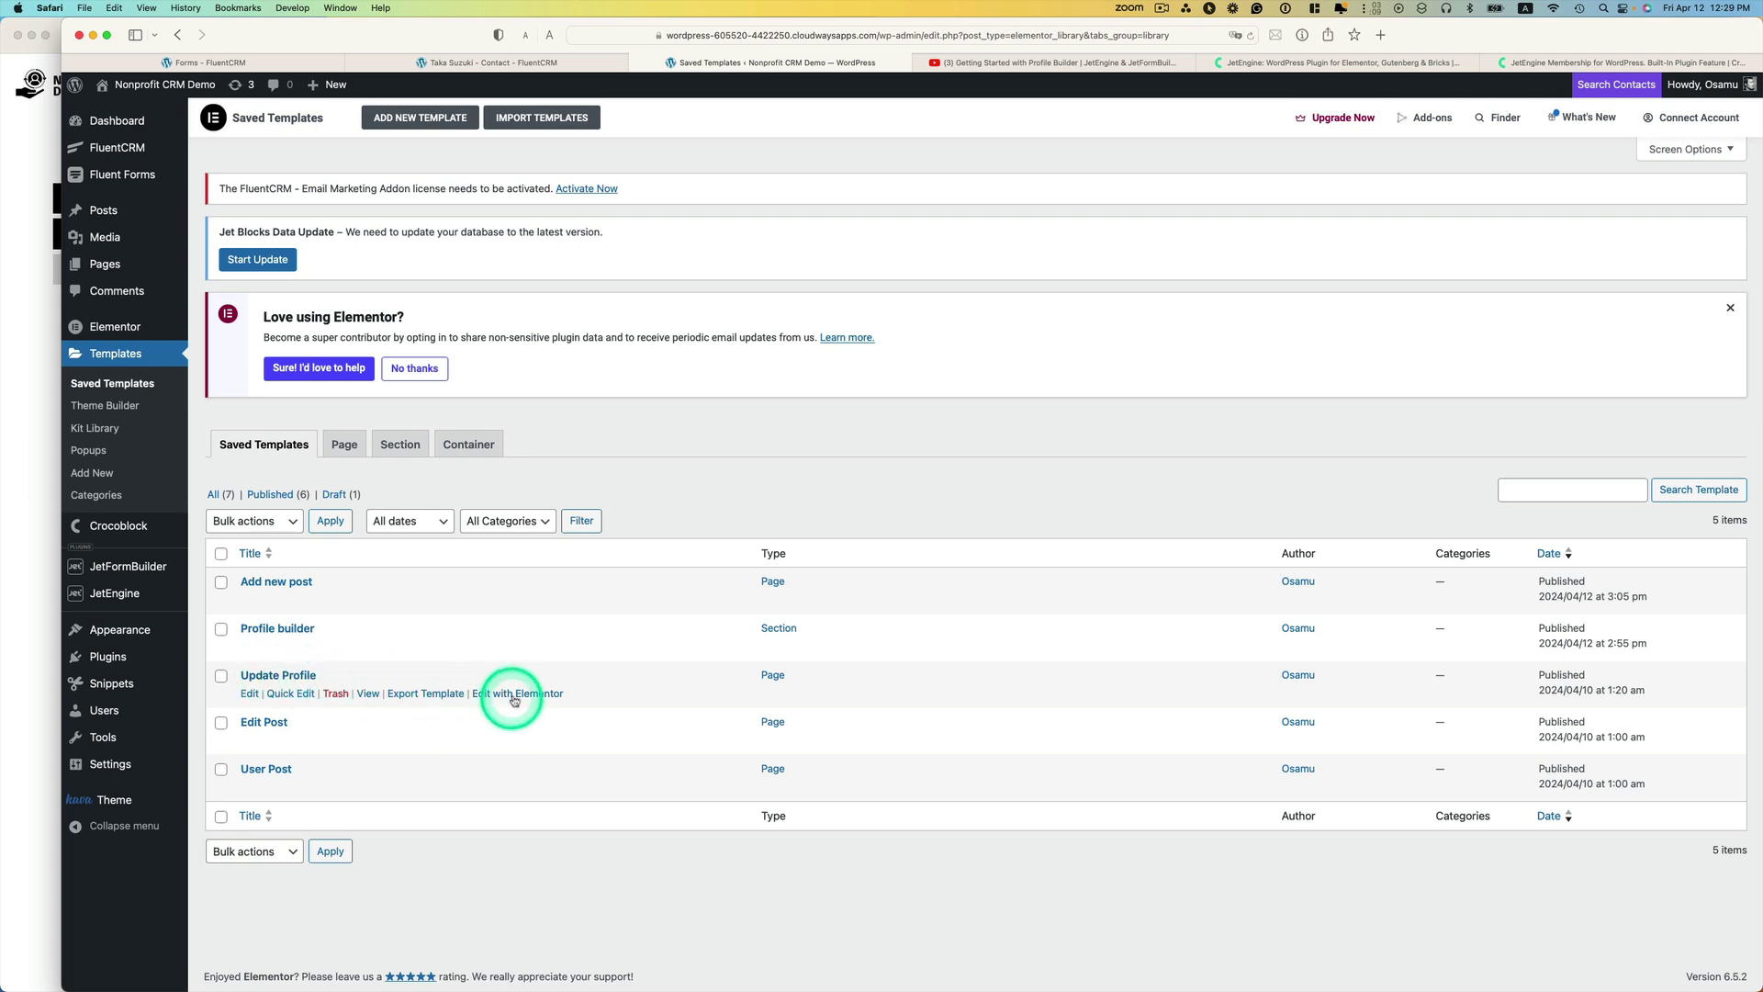
Open the Update Profile template in Elementor and inspect its [fluentform id='10'] shortcode widget
{"action": "left_click", "coordinate": [516, 694]}
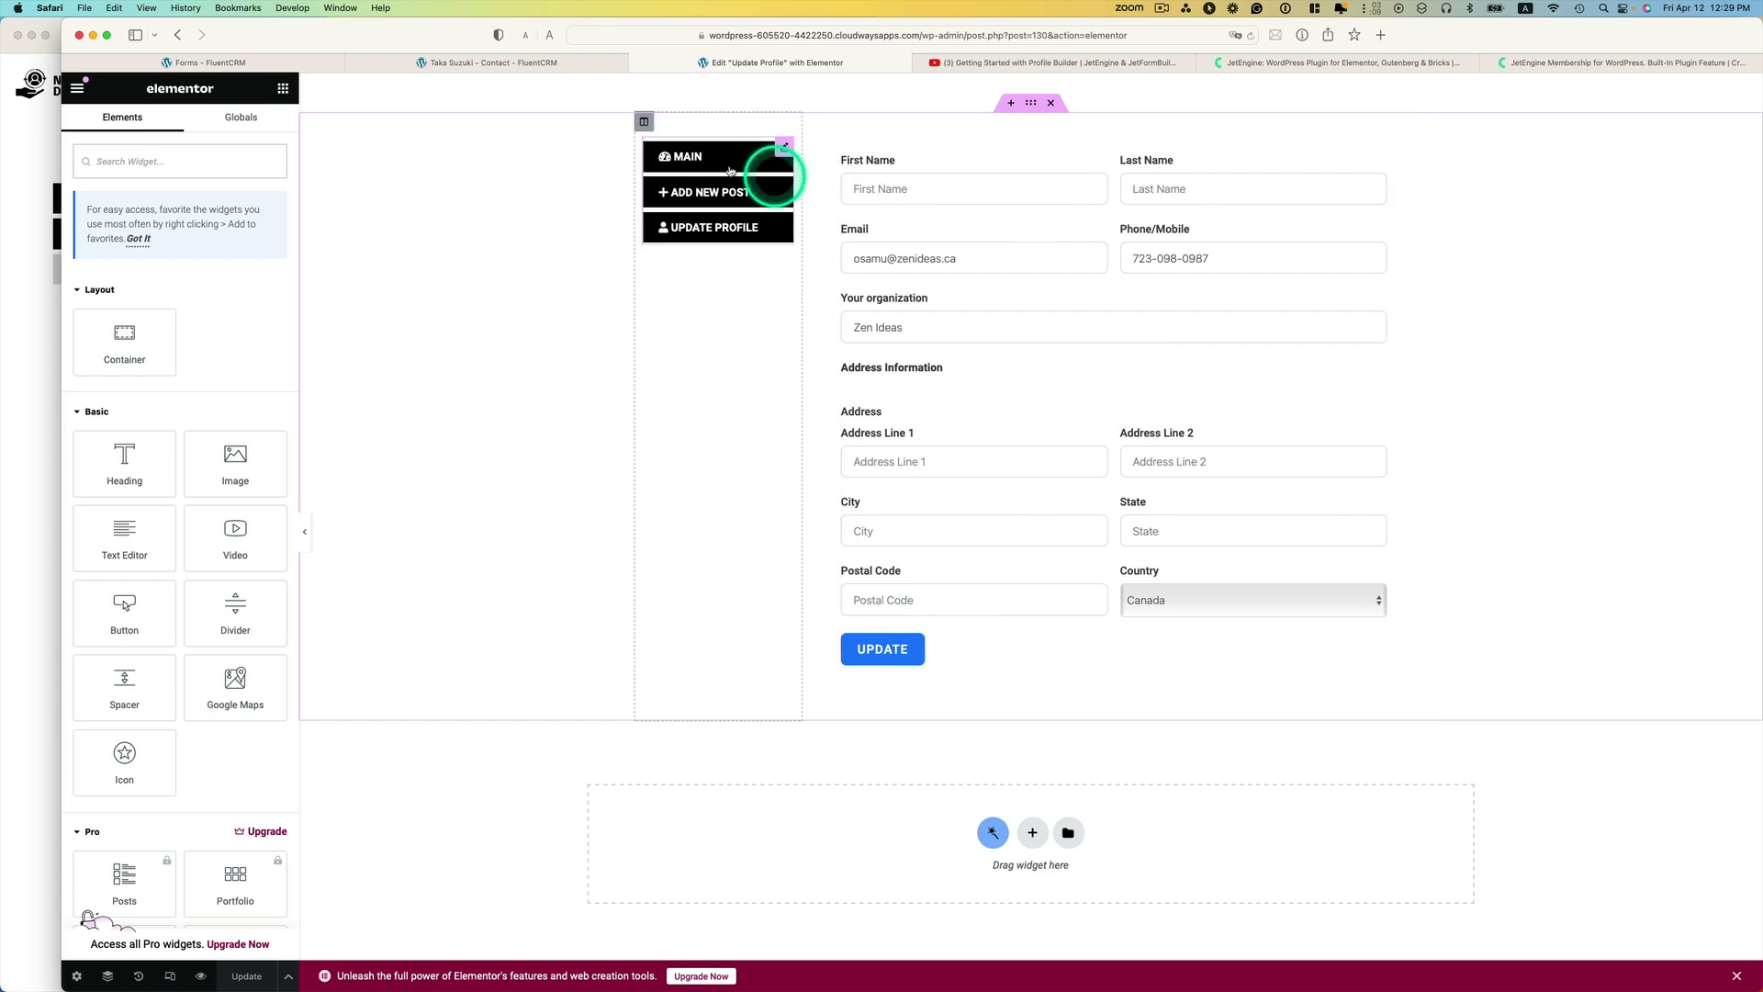
{"action": "left_click", "coordinate": [1378, 162]}
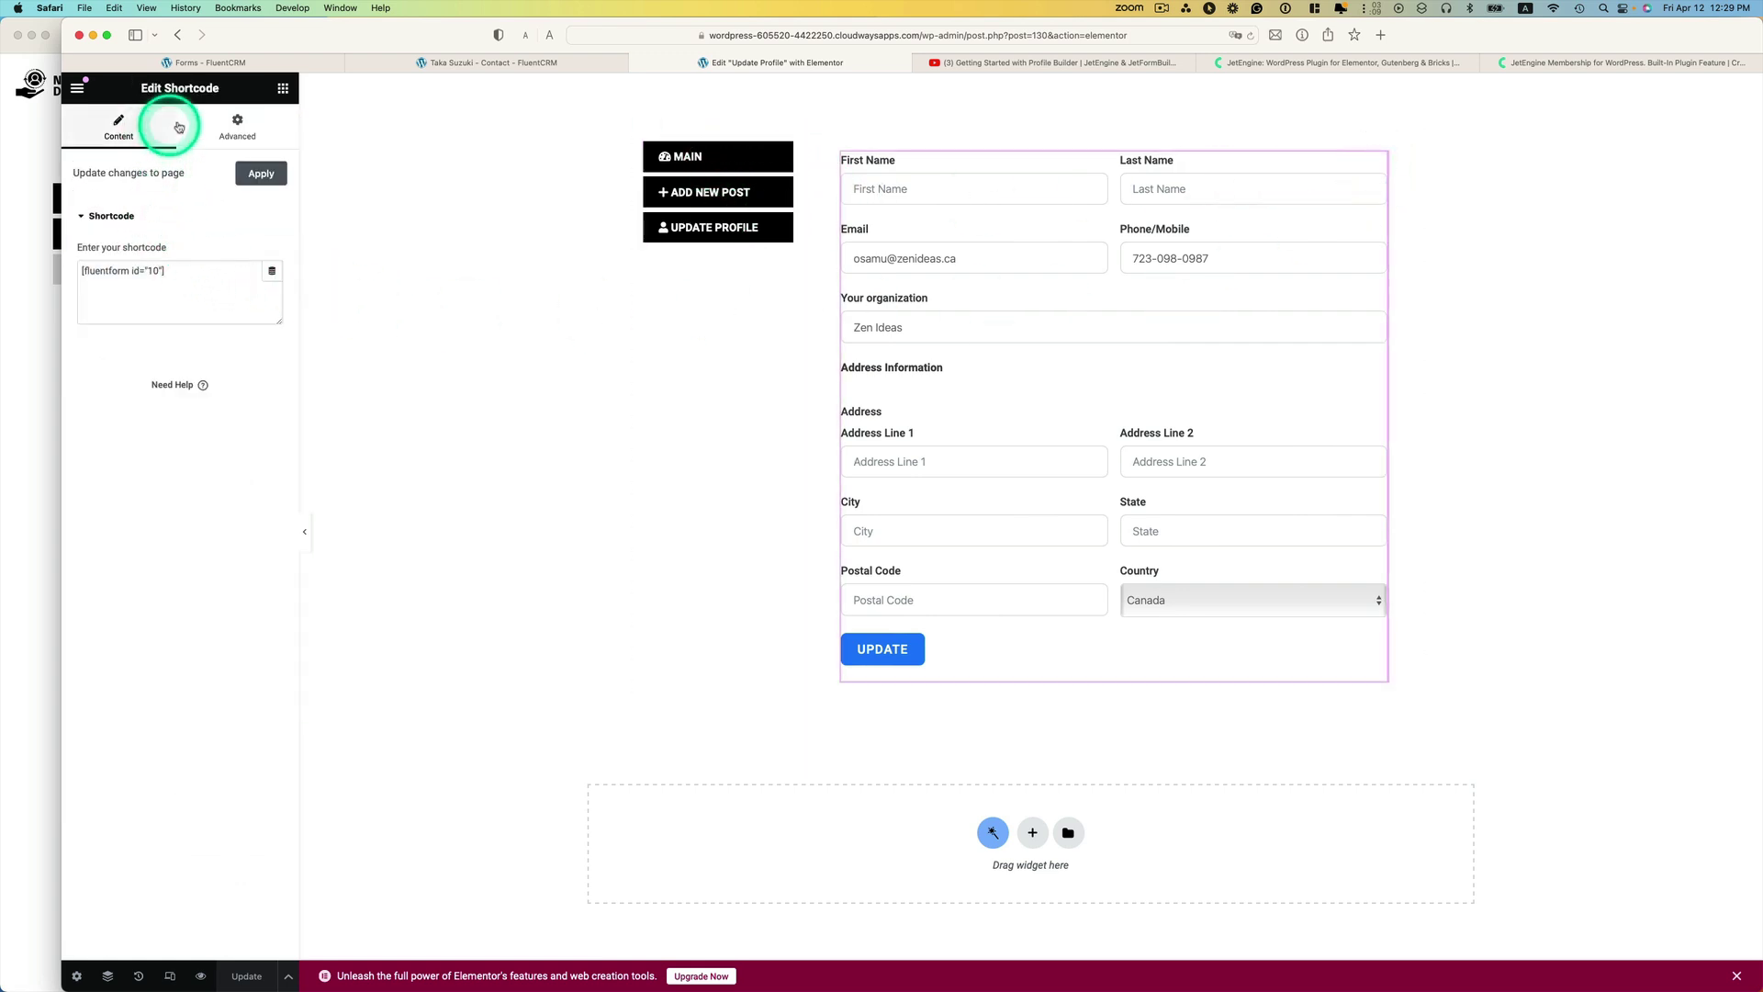
{"action": "left_click", "coordinate": [281, 92]}
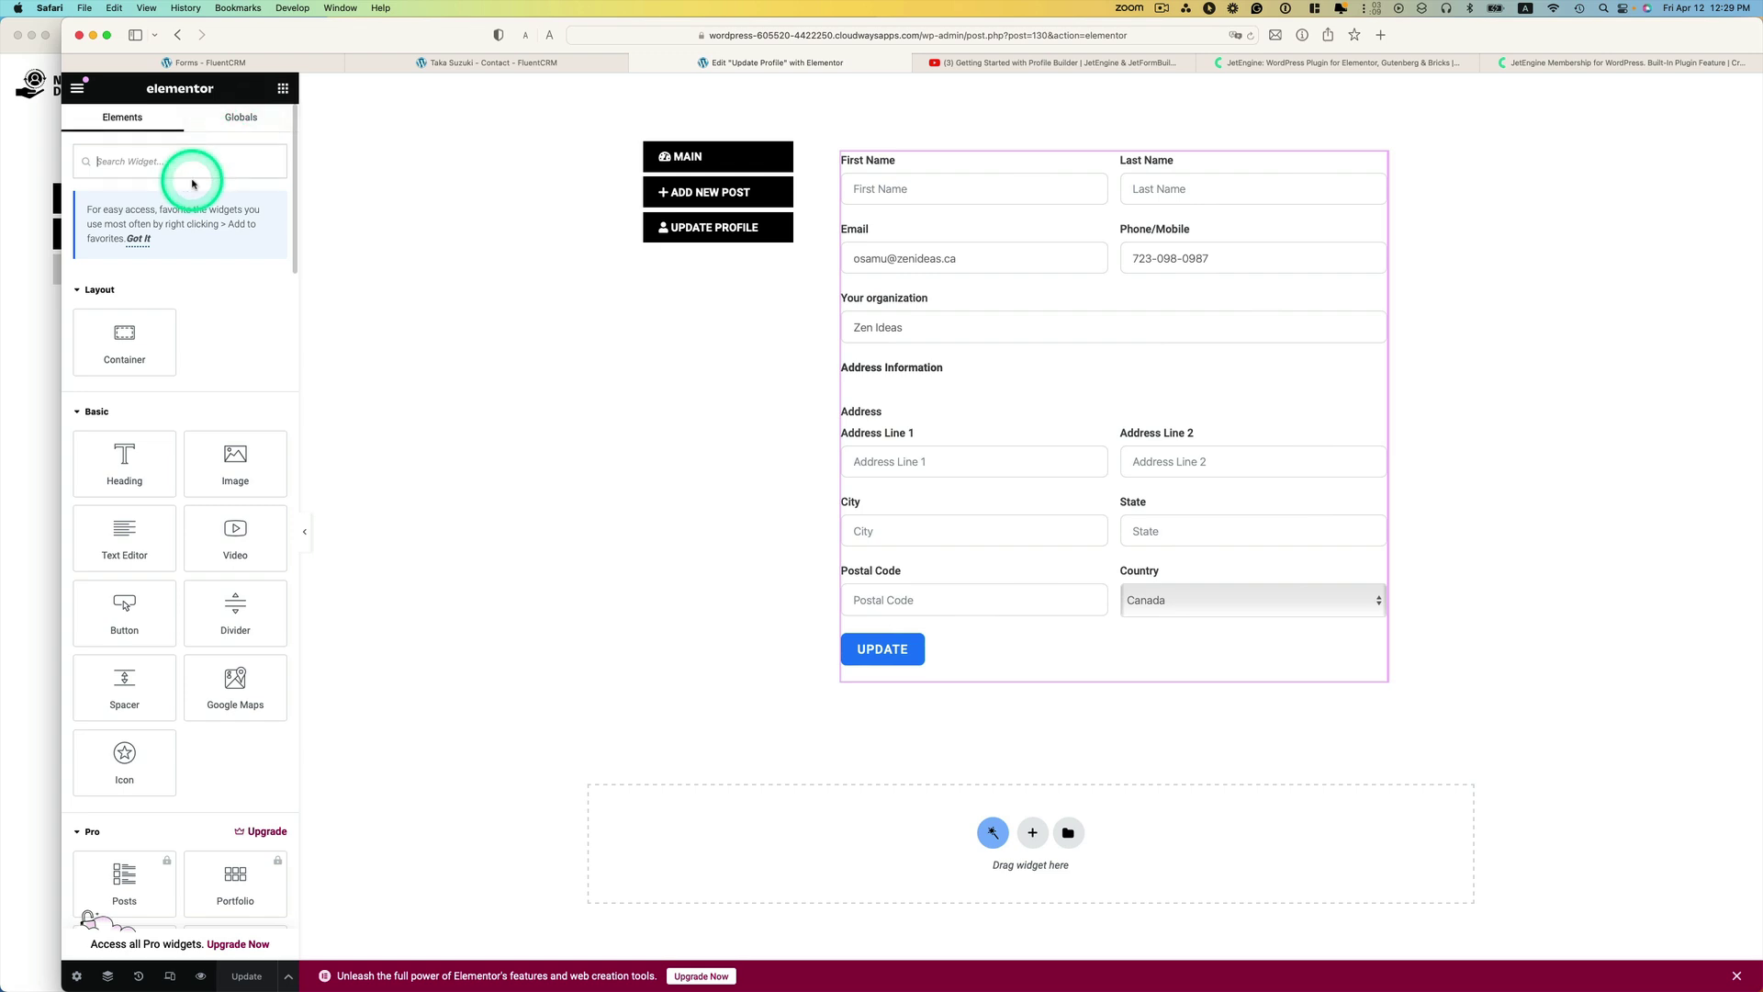
Search widgets for 'shor', drag a Shortcode widget onto the page, and switch to the FluentCRM contact
{"action": "left_click", "coordinate": [196, 169]}
{"action": "type", "text": "short"}
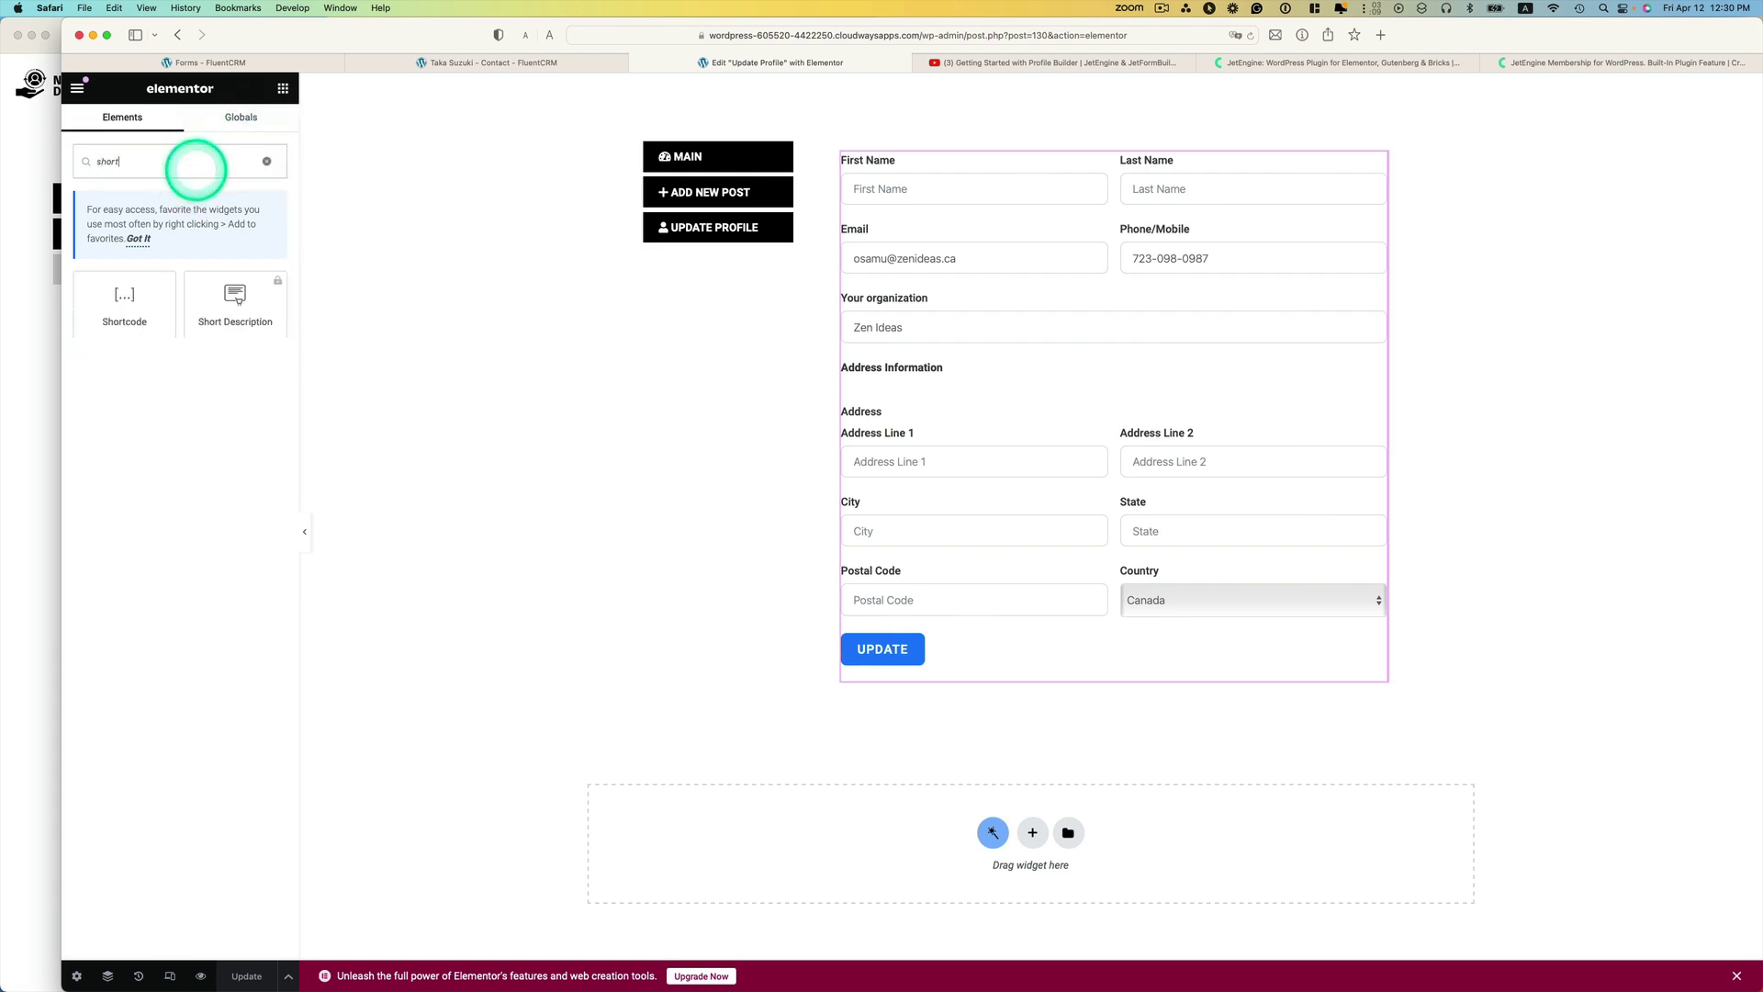
{"action": "left_click_drag", "start_coordinate": [142, 285], "coordinate": [688, 329]}
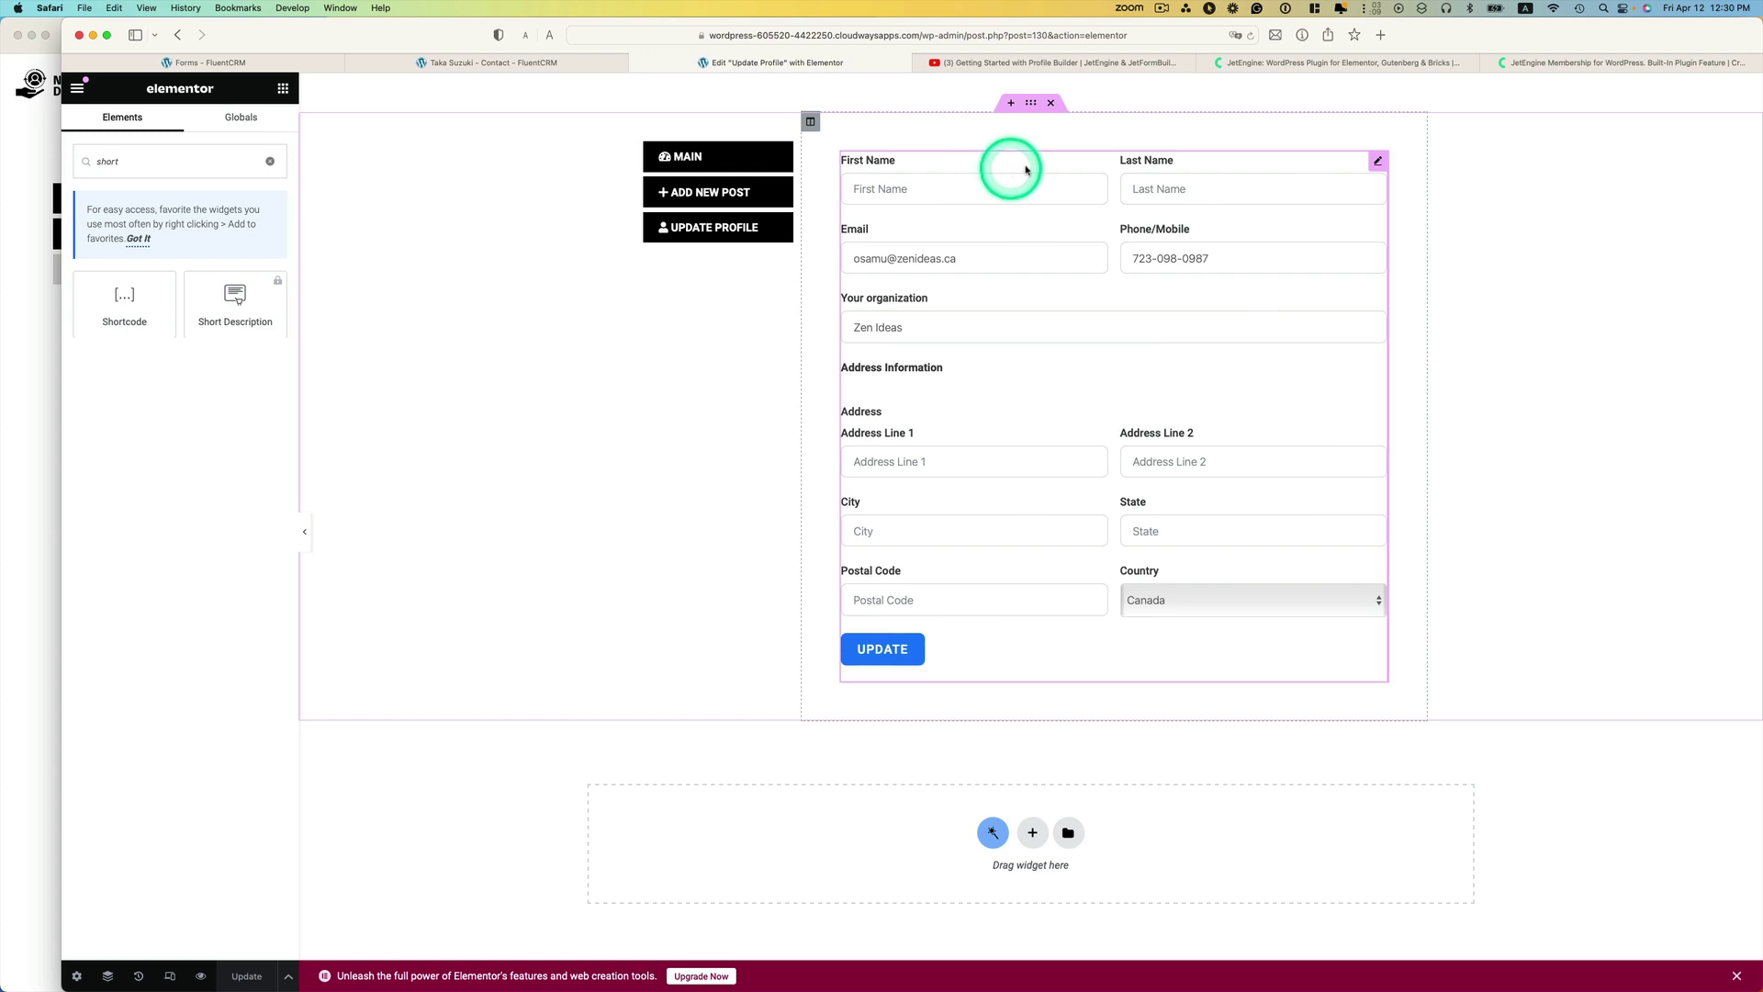
{"action": "left_click", "coordinate": [596, 62]}
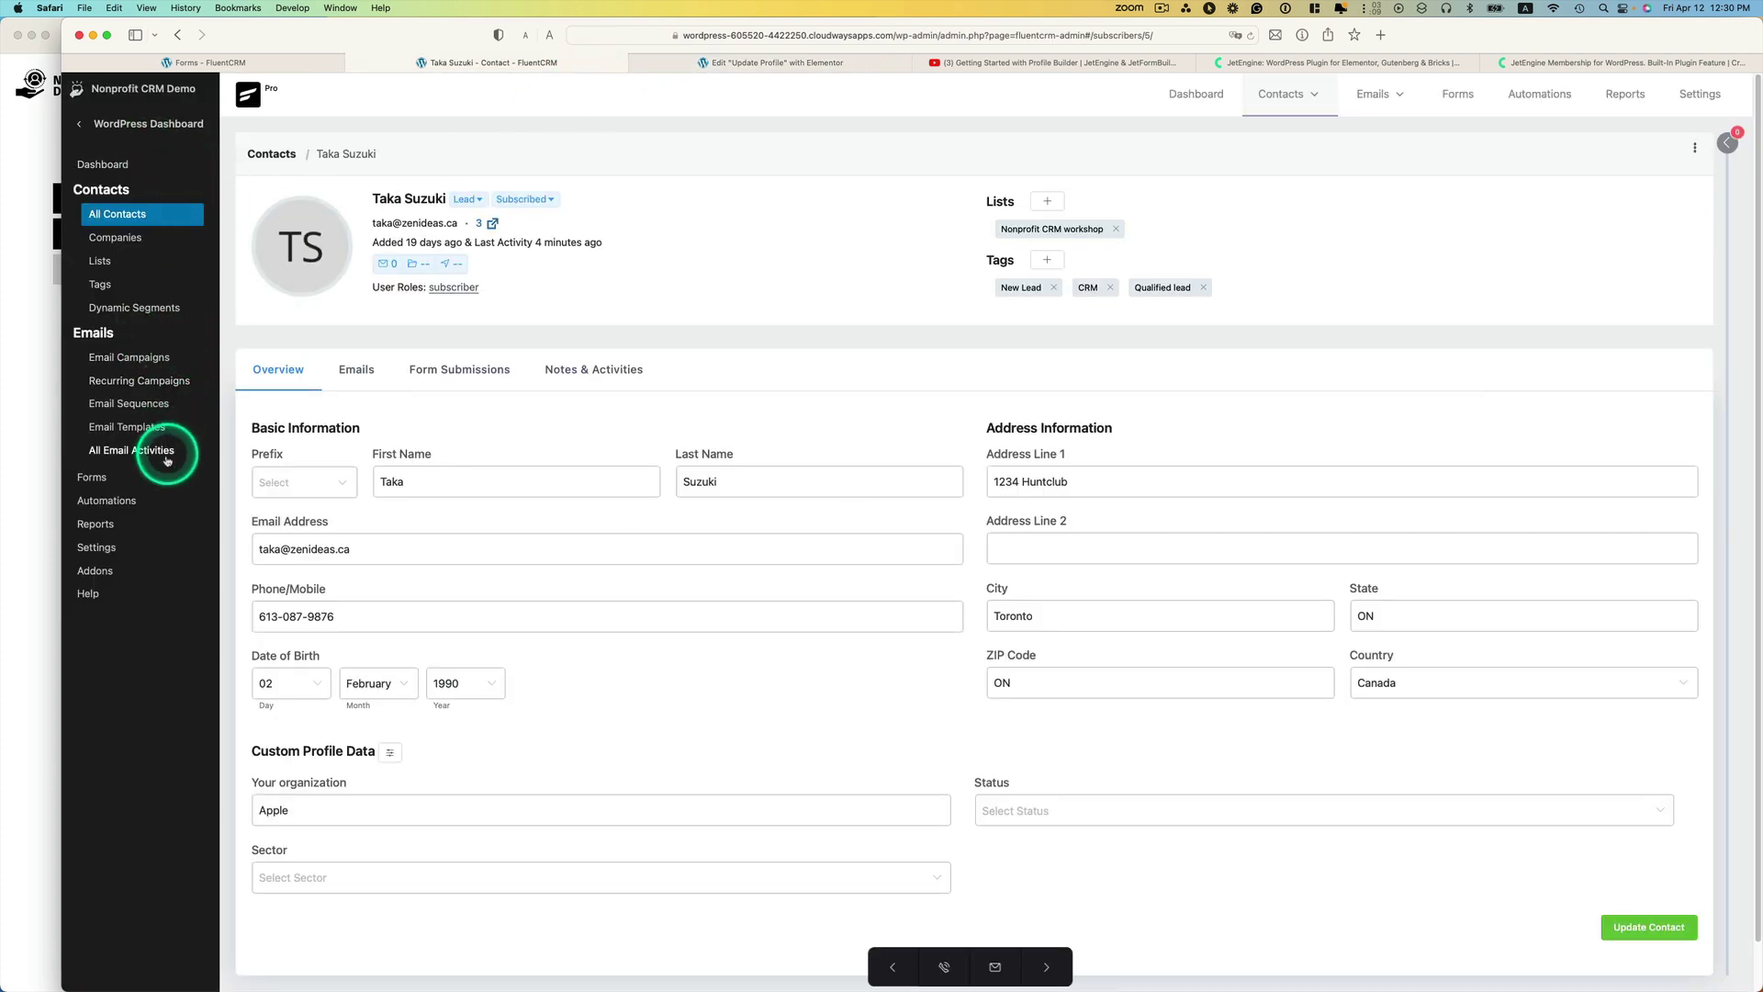
Copy form #10's Member profile update shortcode and open the Update Profile page's shortcode widget settings
{"action": "left_click", "coordinate": [207, 477]}
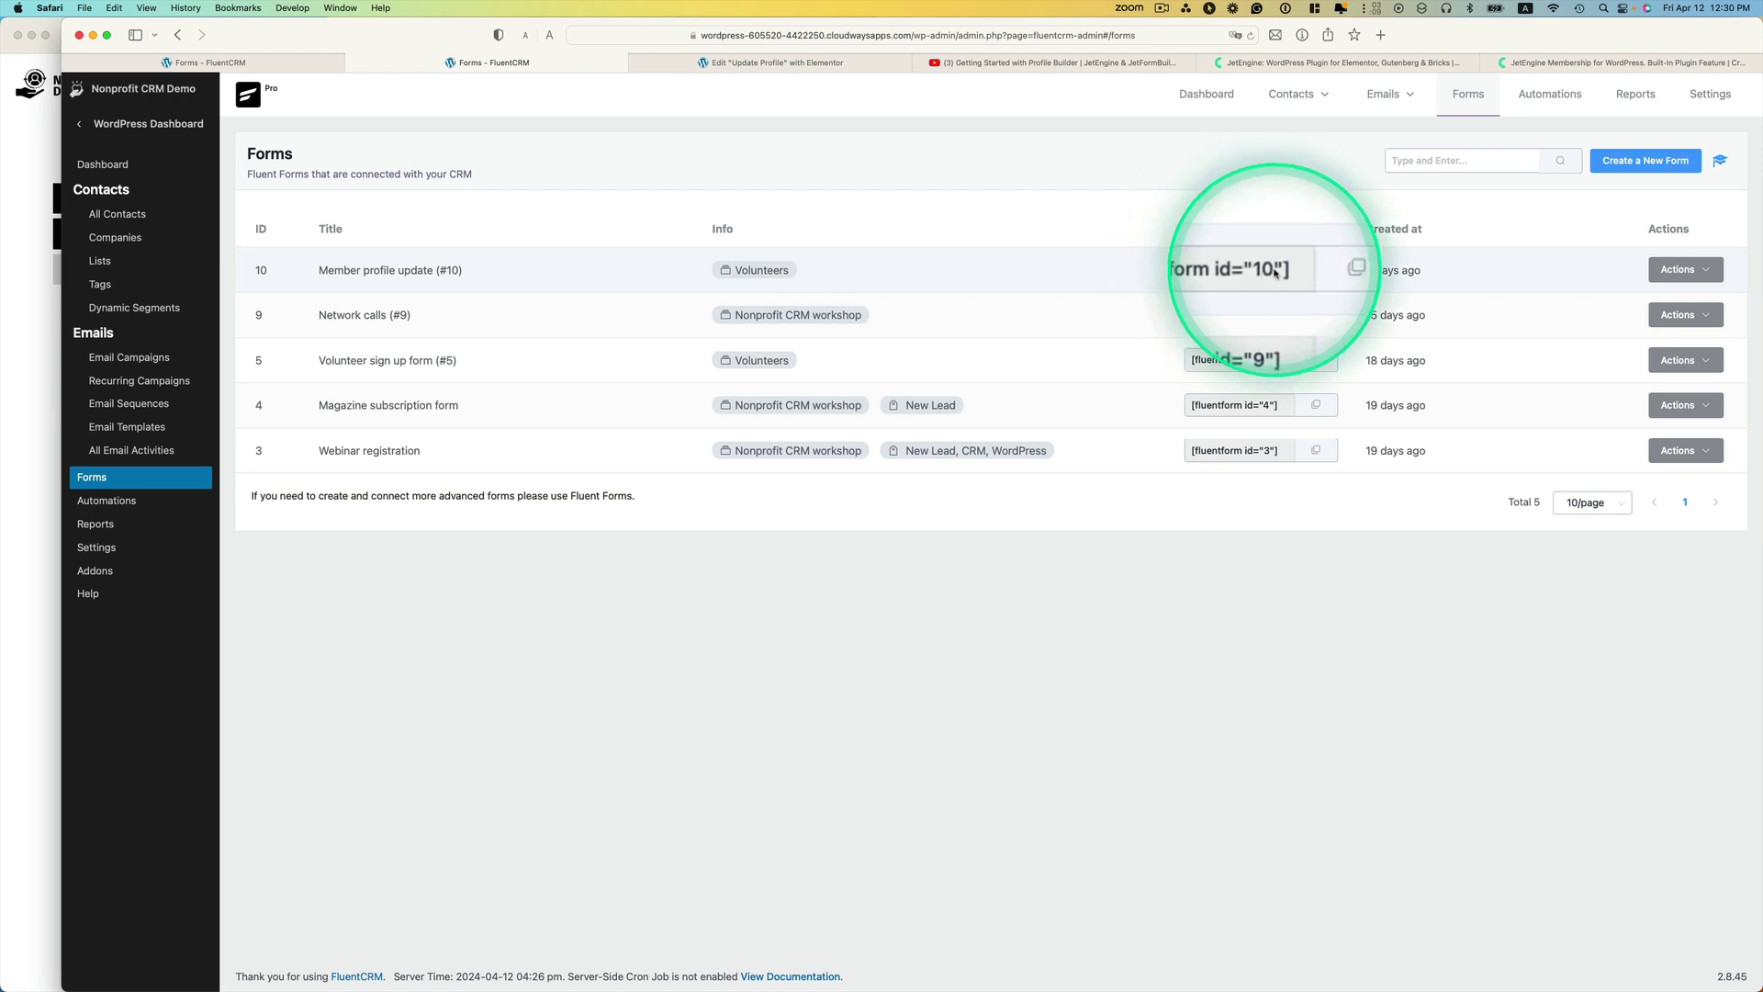
{"action": "left_click", "coordinate": [1313, 270]}
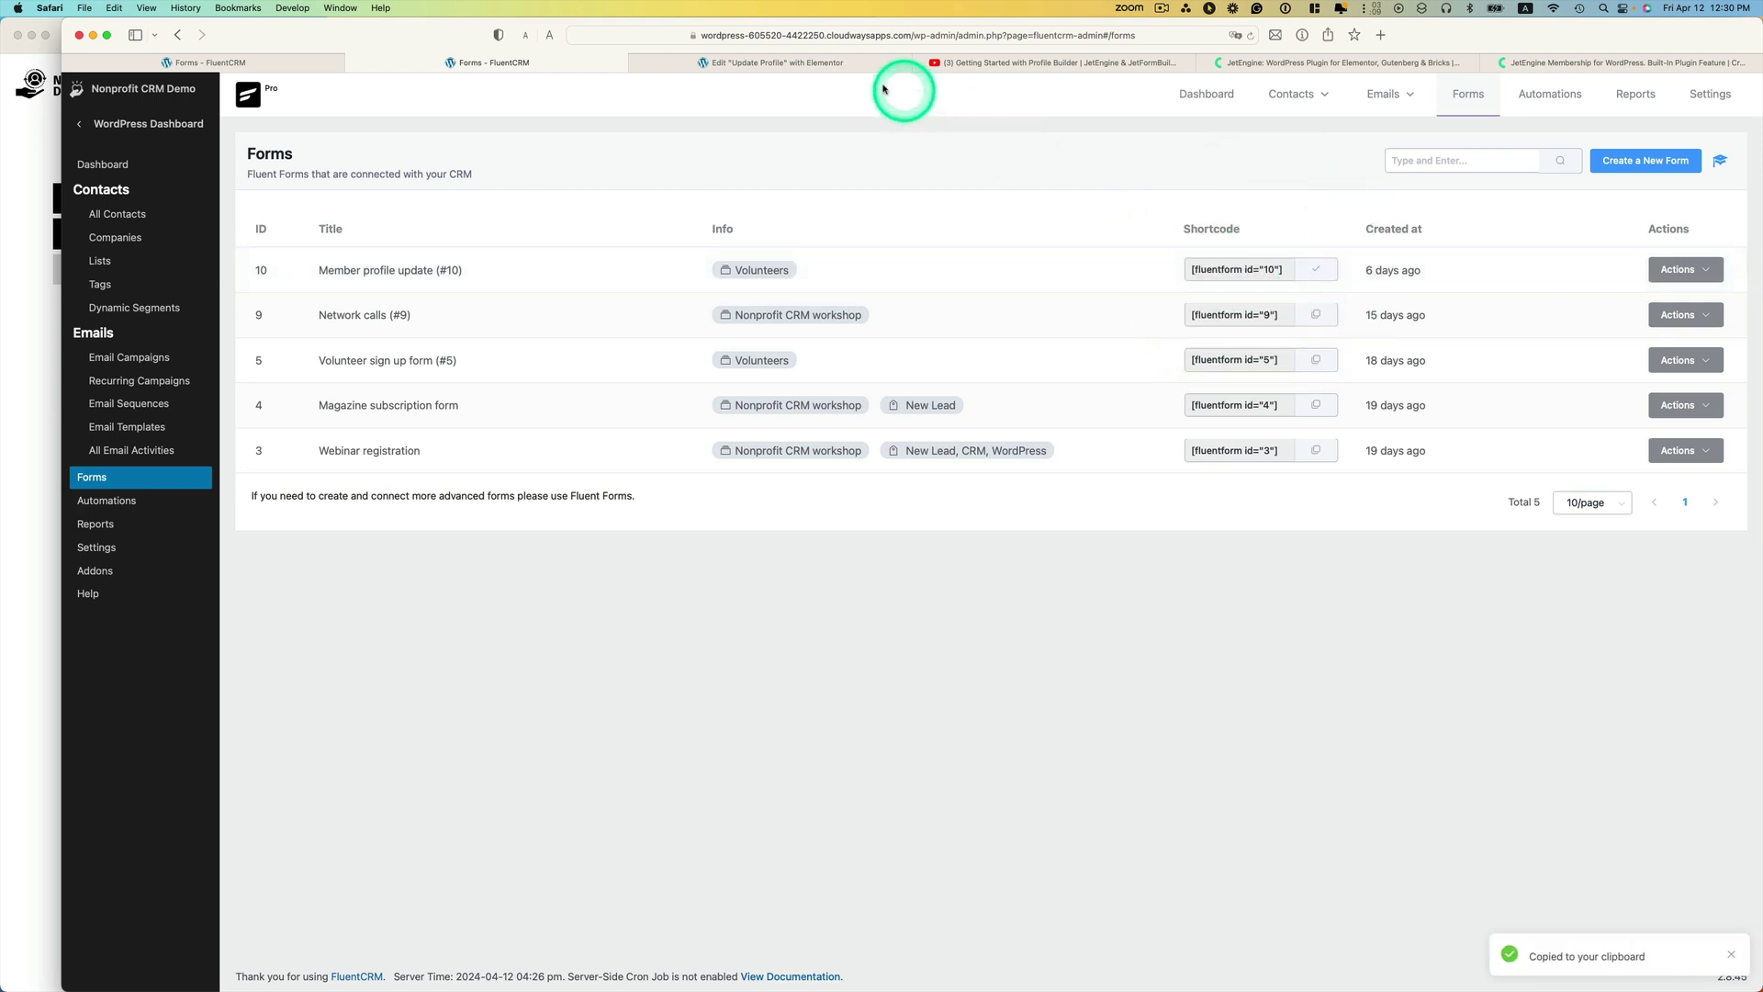
{"action": "left_click", "coordinate": [773, 63]}
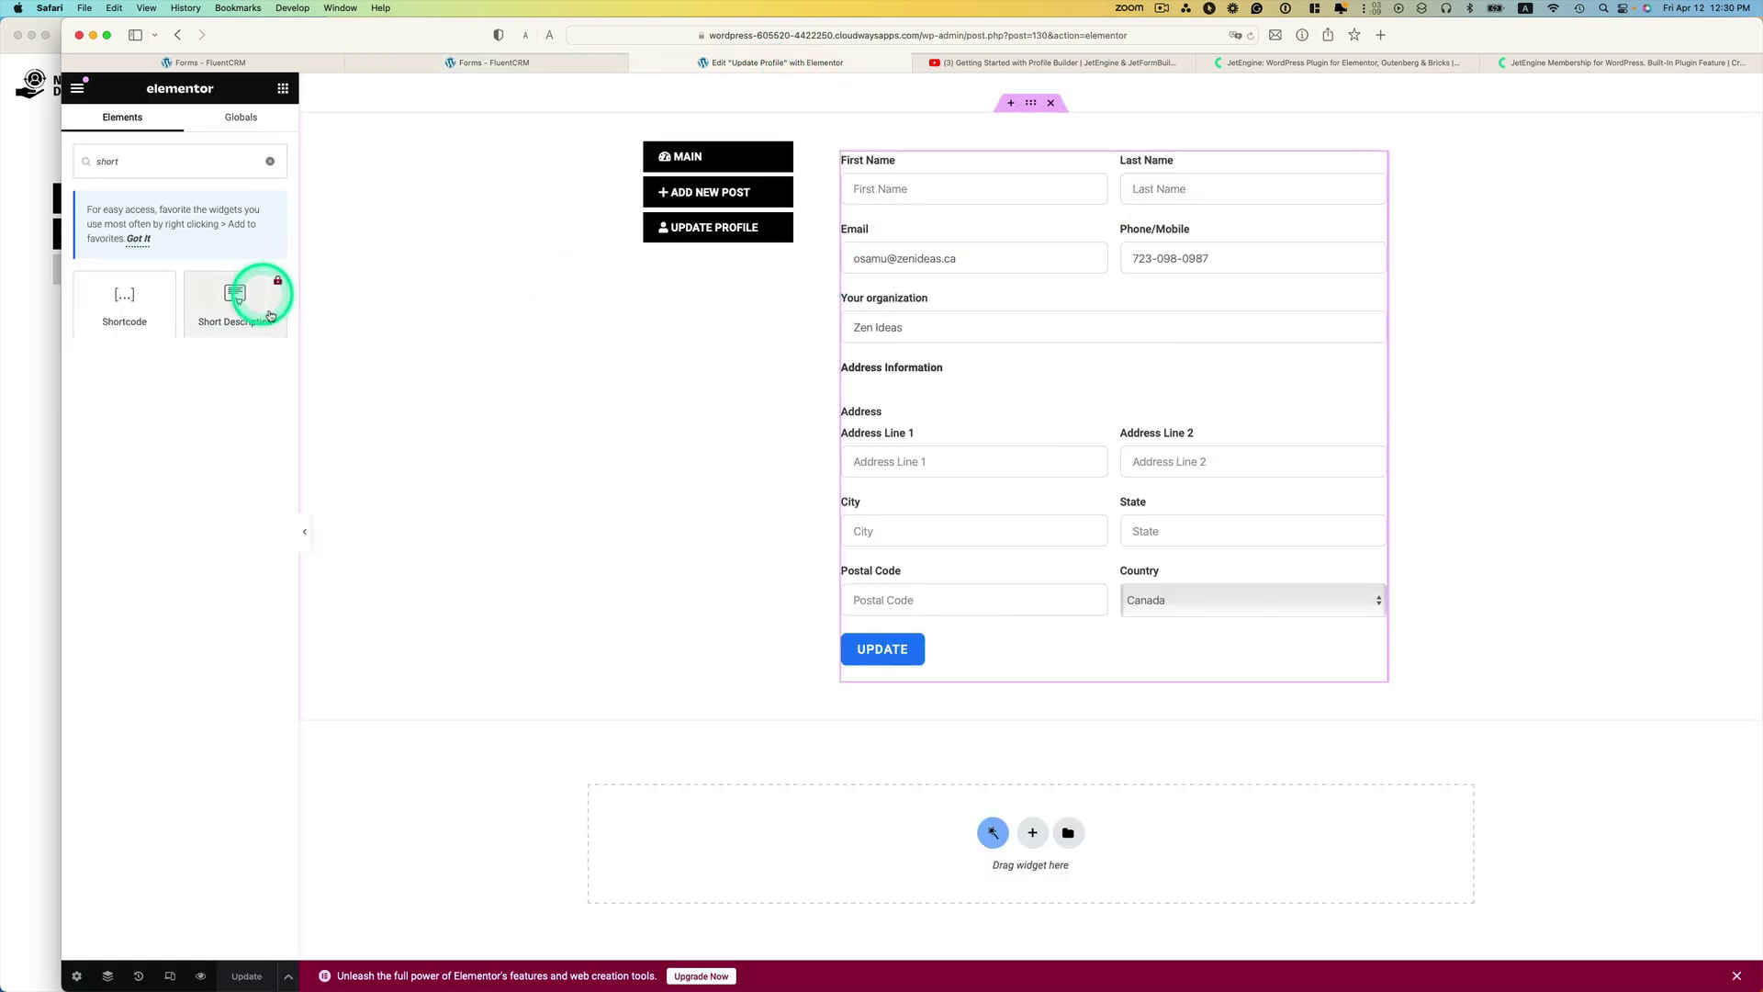
{"action": "left_click", "coordinate": [984, 321]}
{"action": "left_click", "coordinate": [1376, 165]}
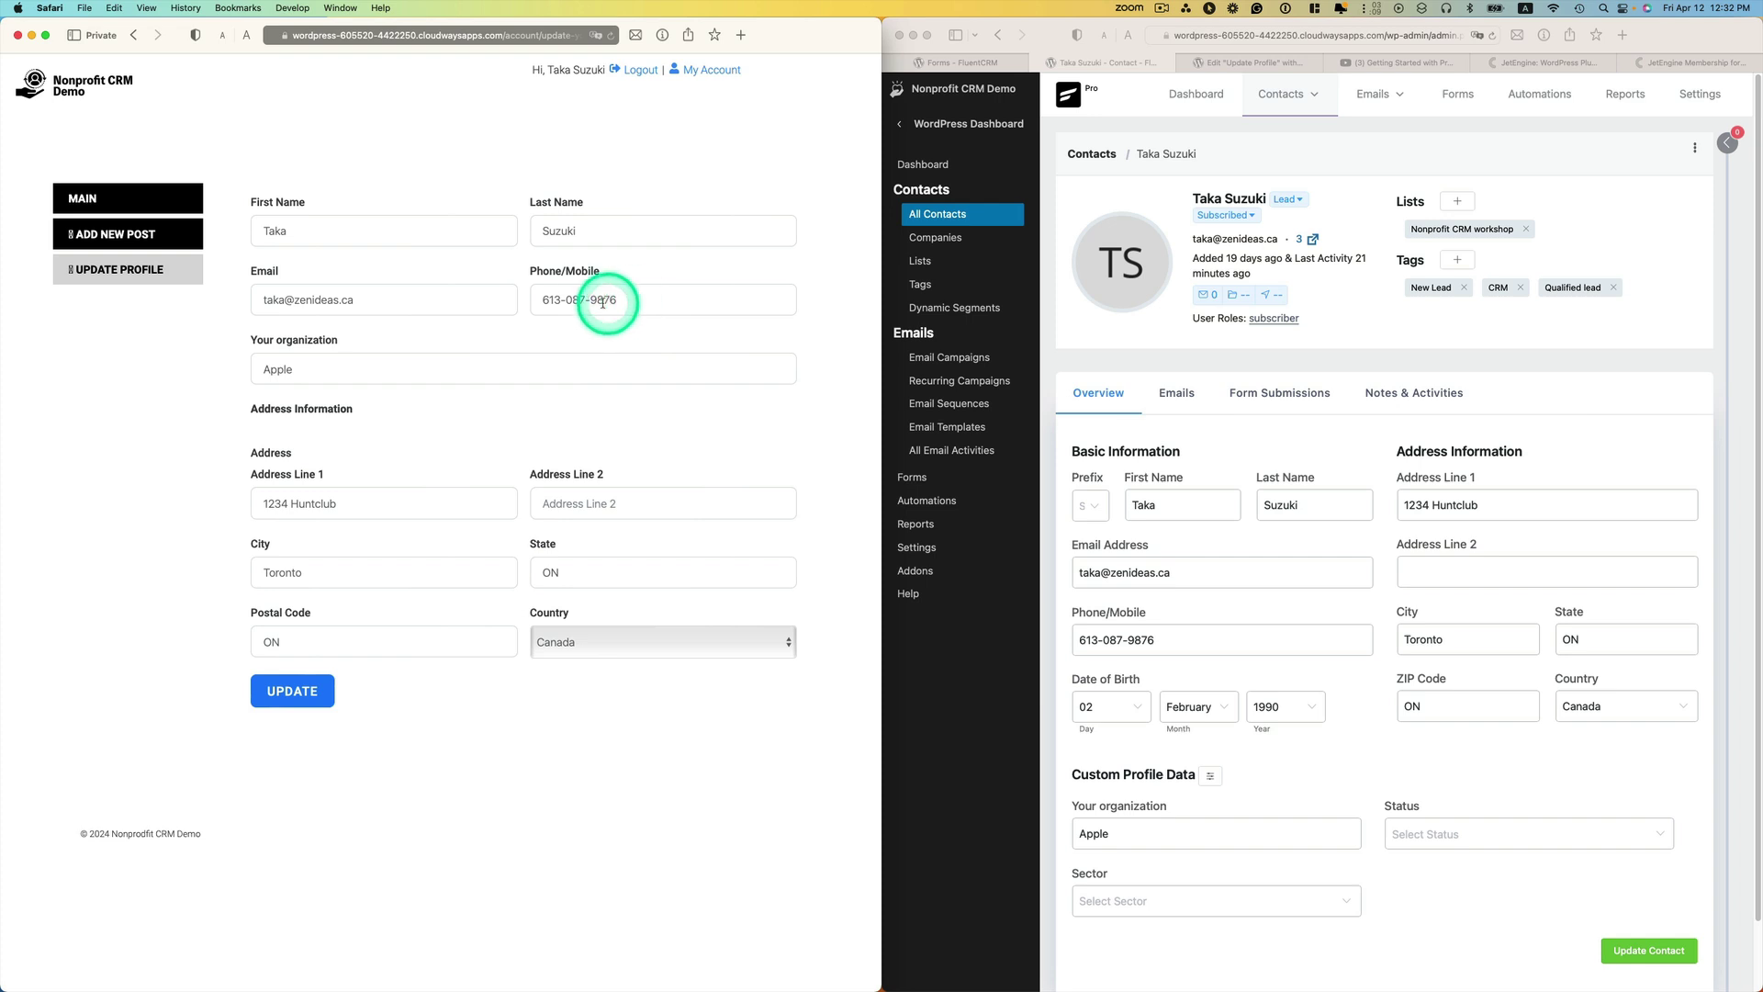
Change phone, organization to Google, address, city, state and postal code, submit, and reload the contact
{"action": "triple_click", "coordinate": [553, 299]}
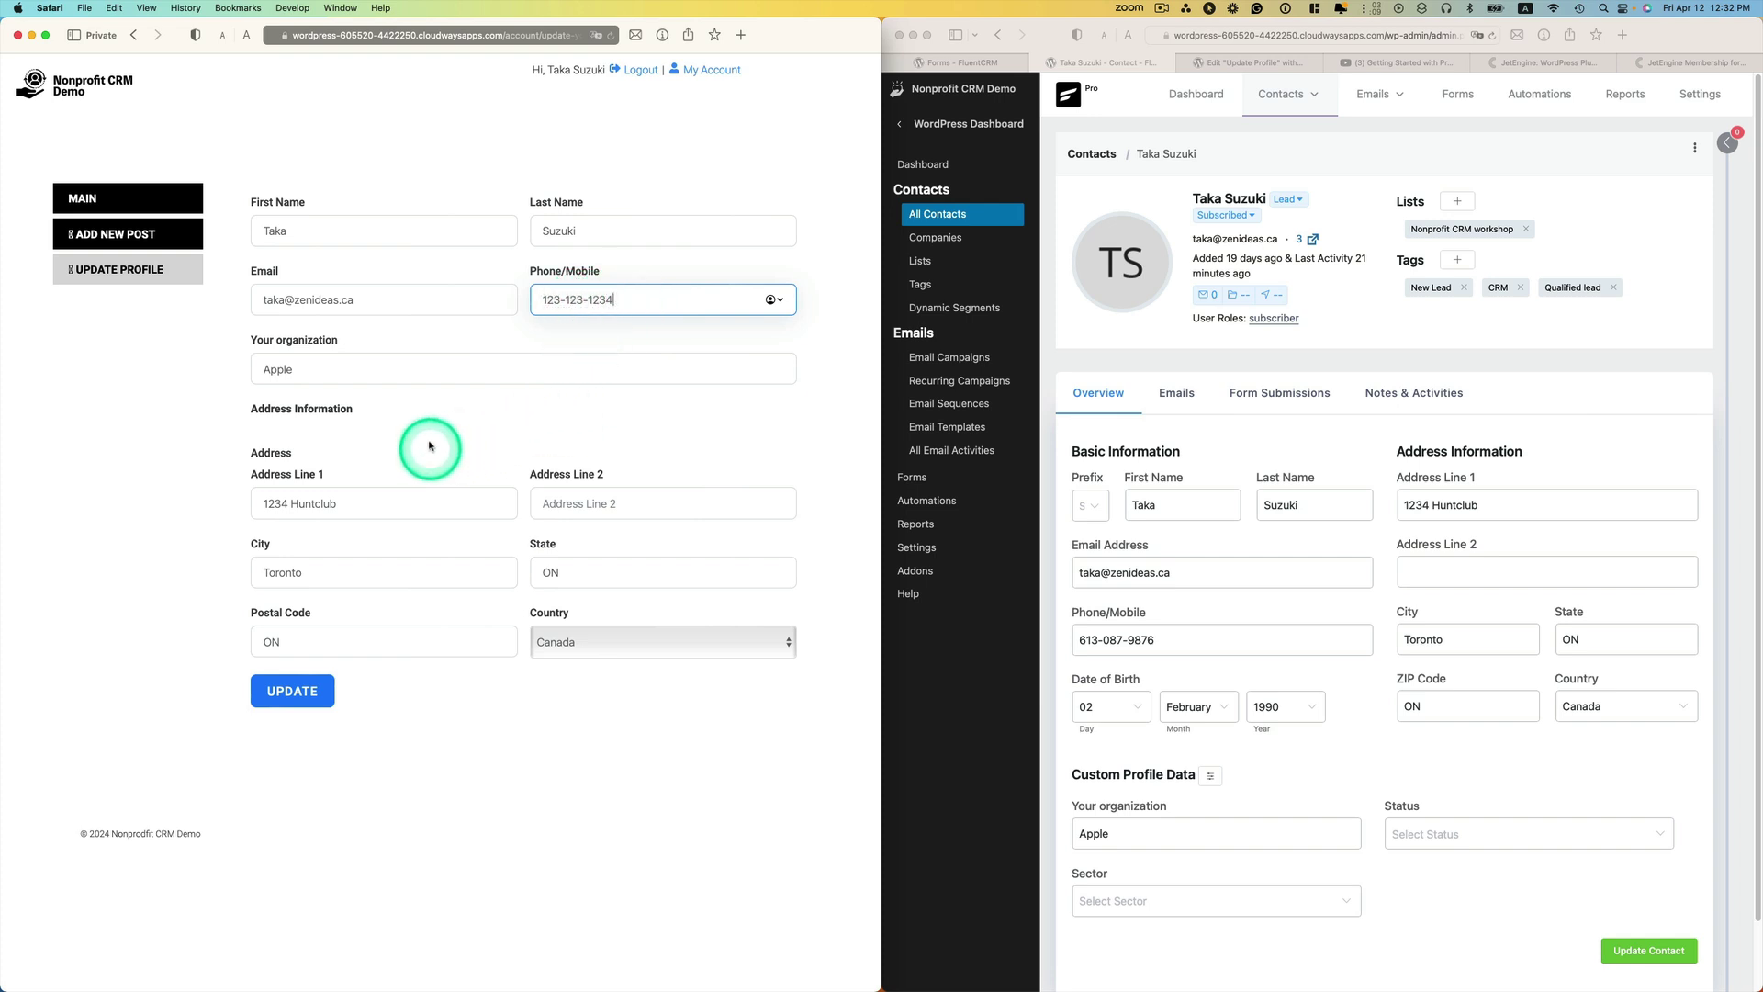
{"action": "left_click", "coordinate": [321, 367]}
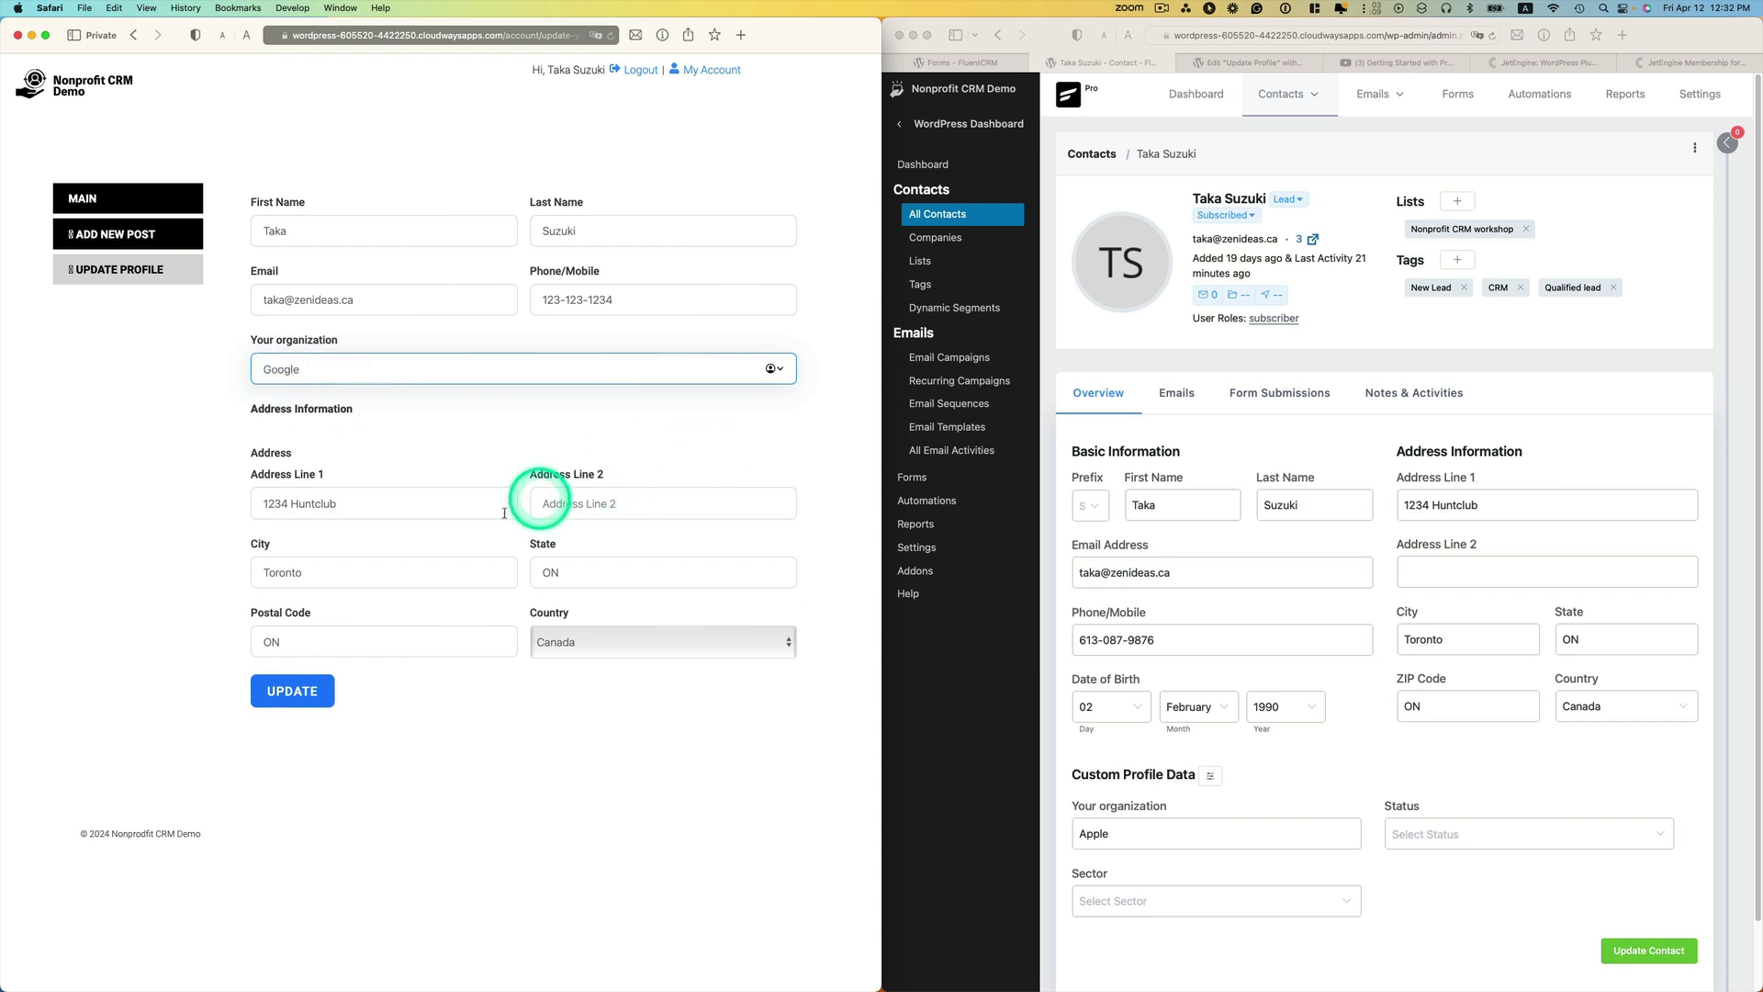
{"action": "left_click", "coordinate": [285, 504]}
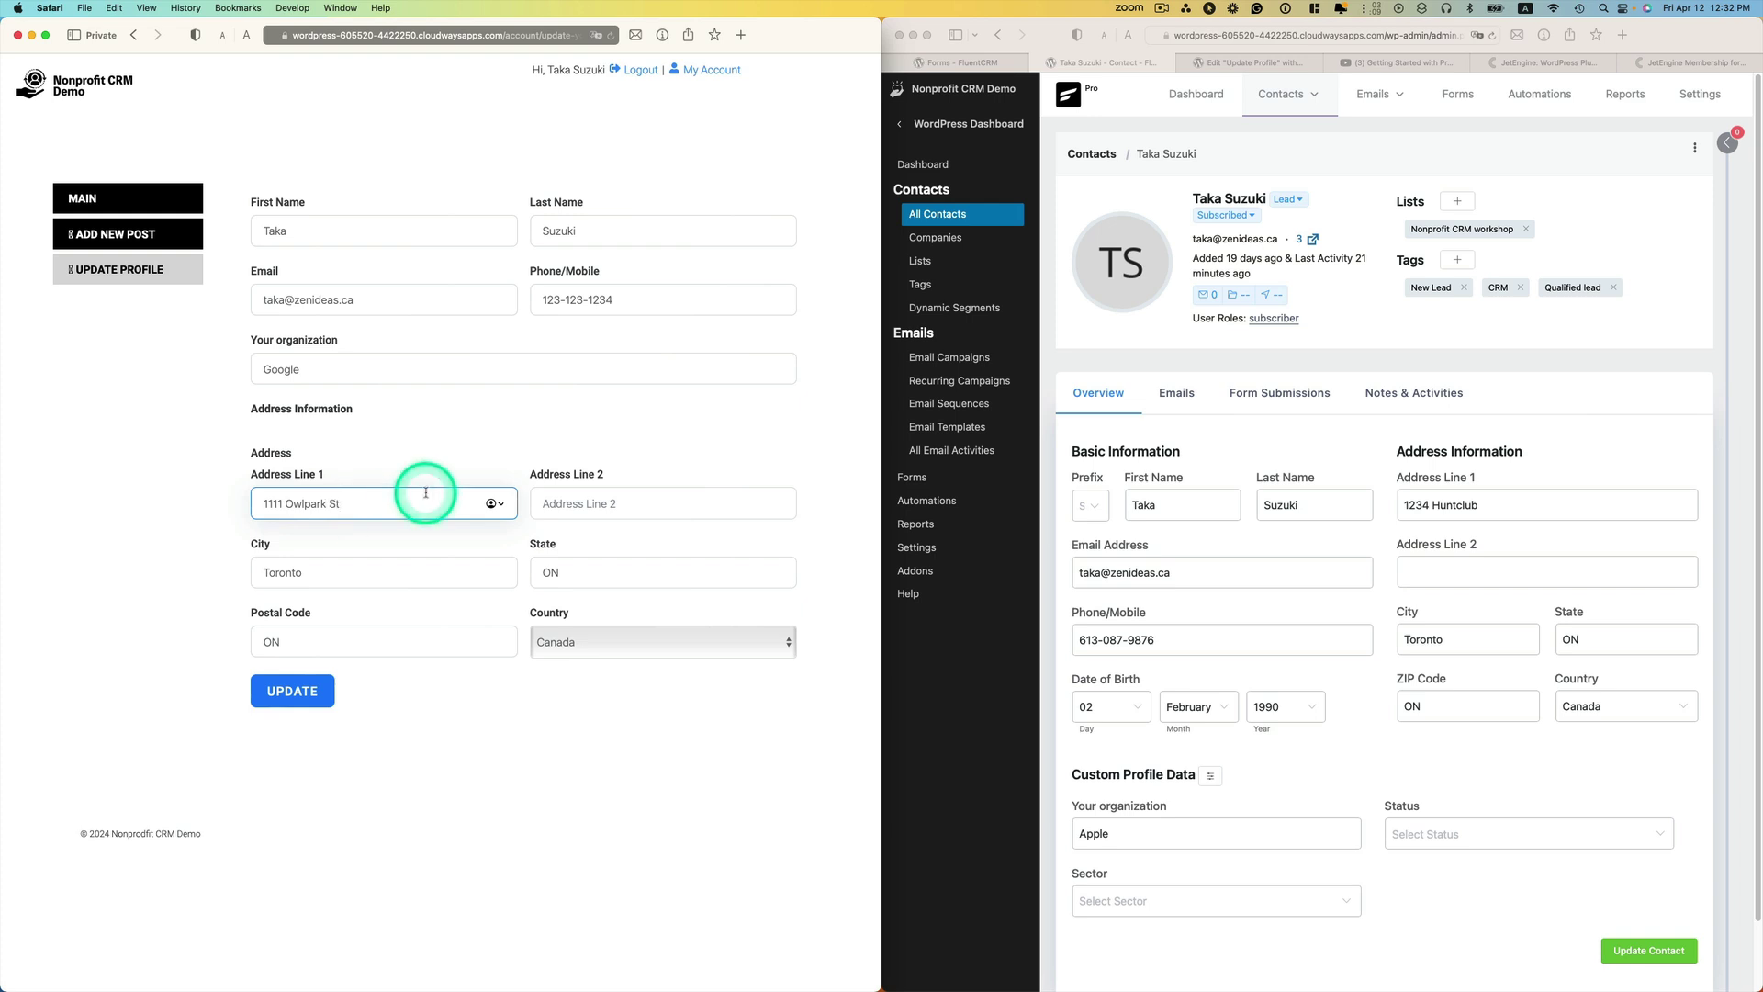
{"action": "double_click", "coordinate": [392, 570]}
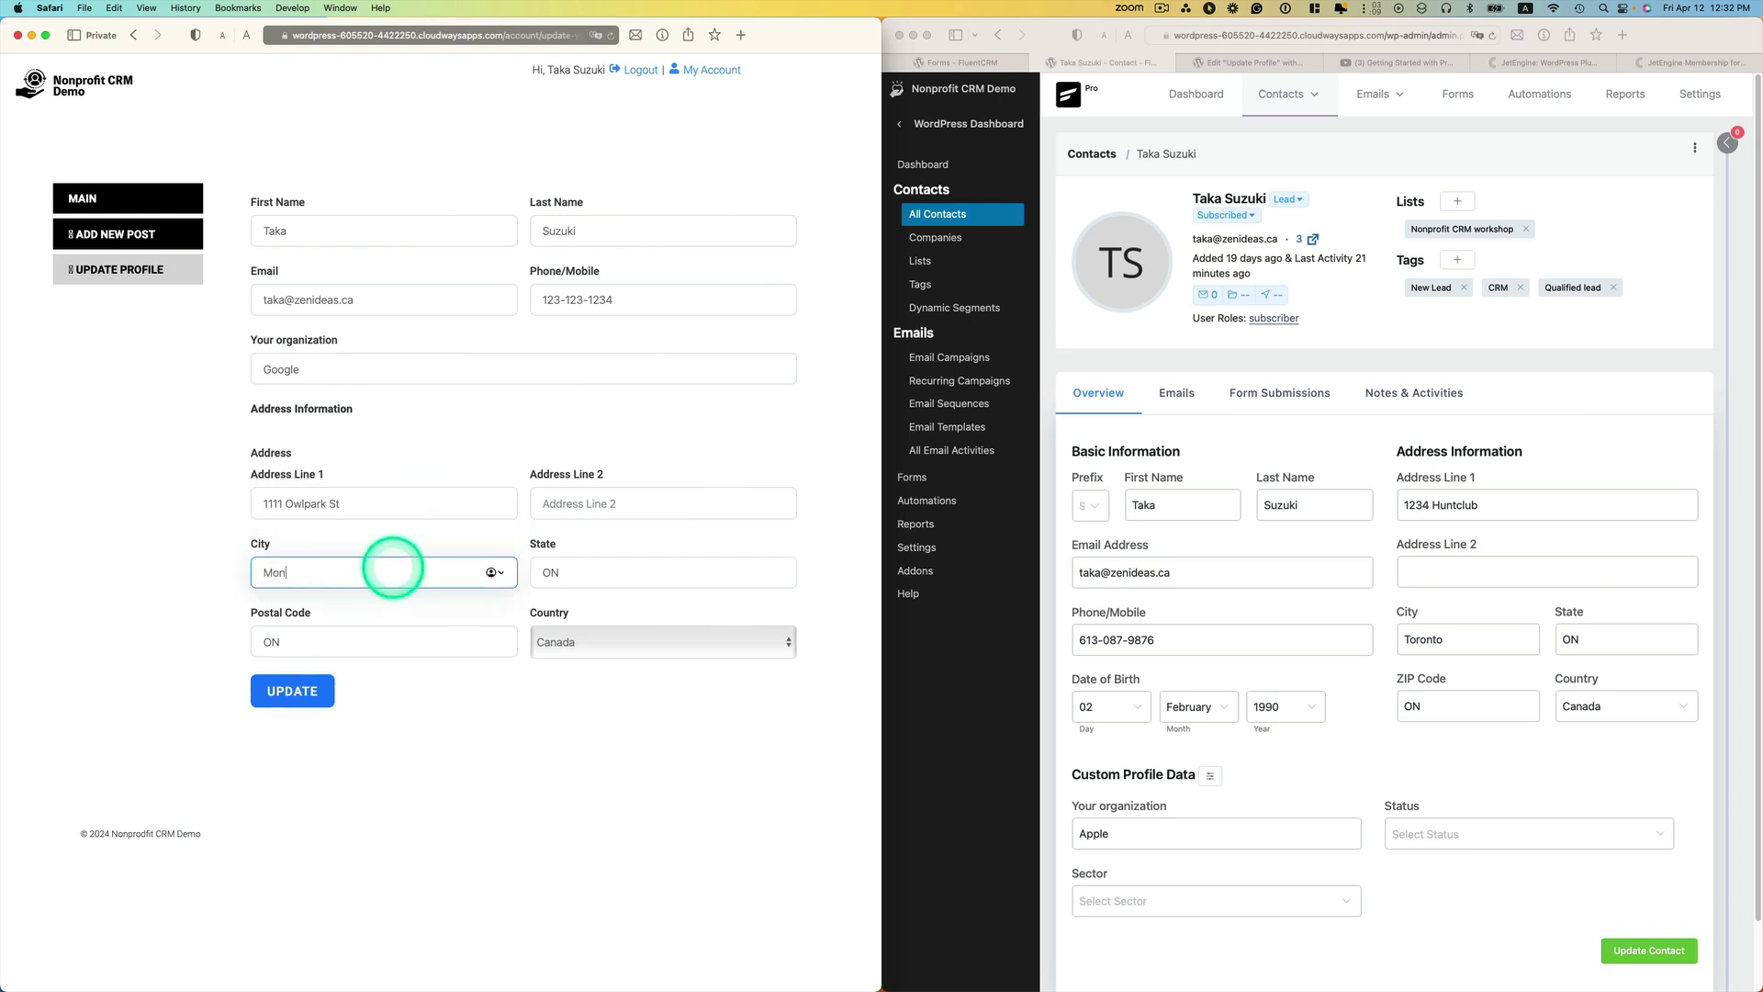
{"action": "left_click", "coordinate": [562, 574]}
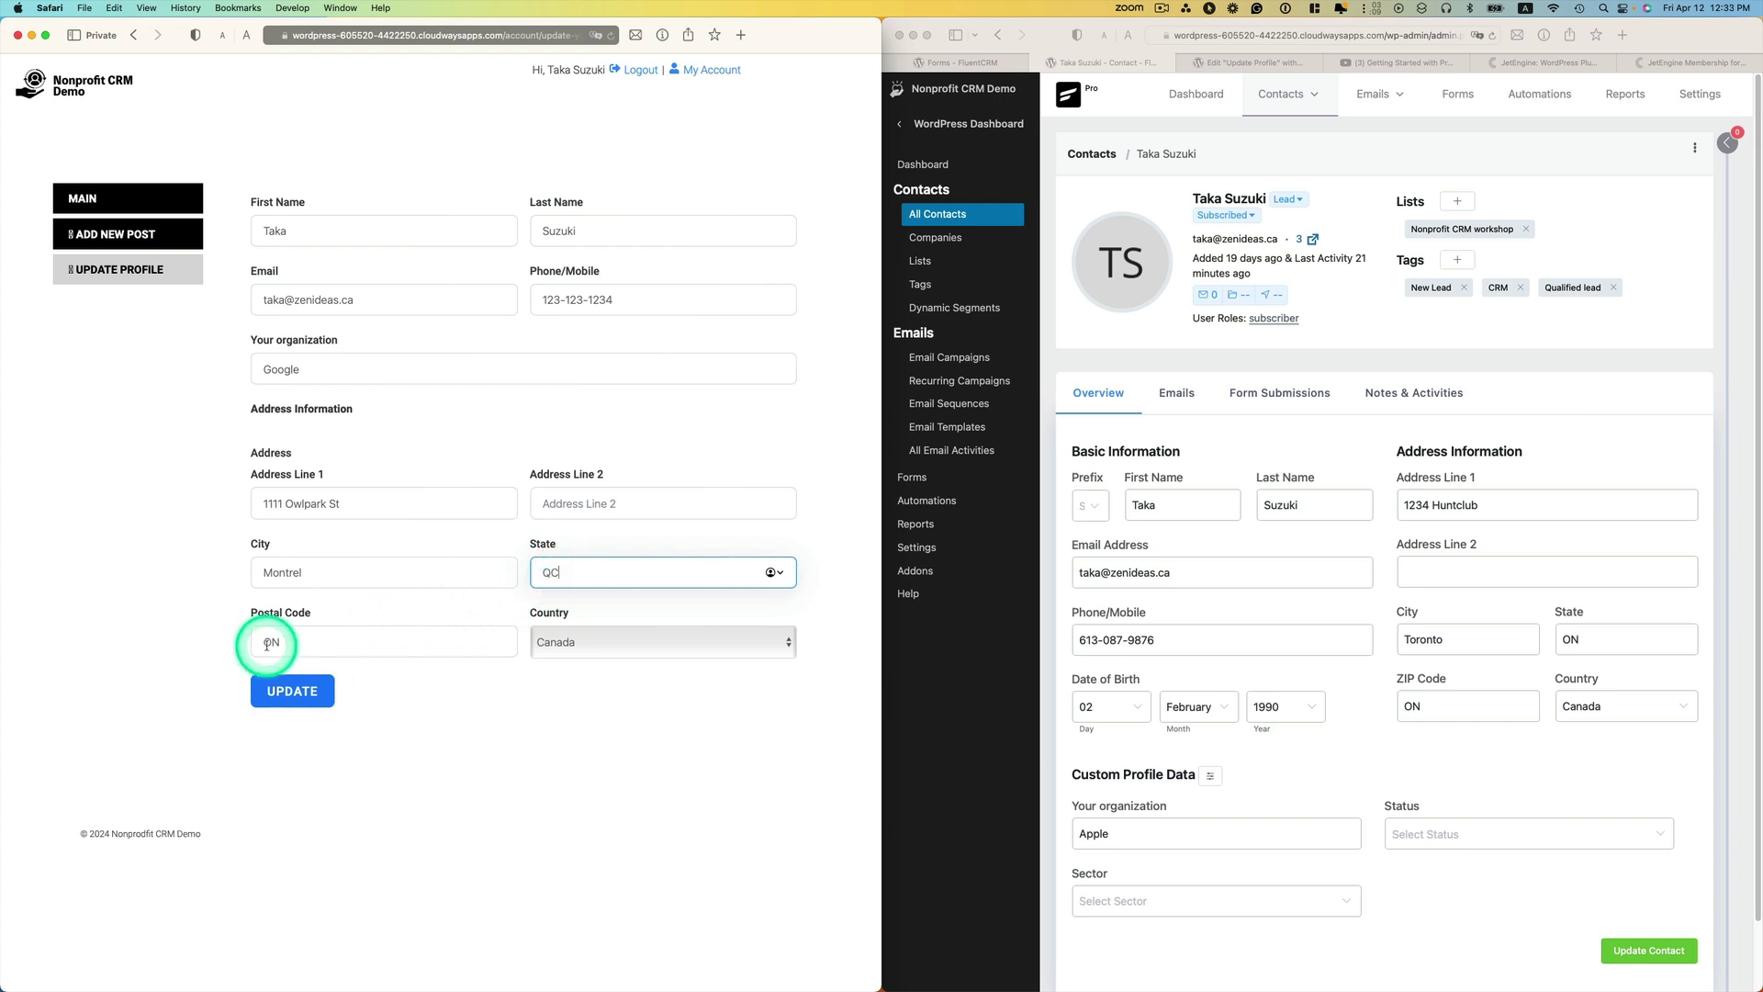
{"action": "left_click_drag", "start_coordinate": [276, 642], "coordinate": [238, 637]}
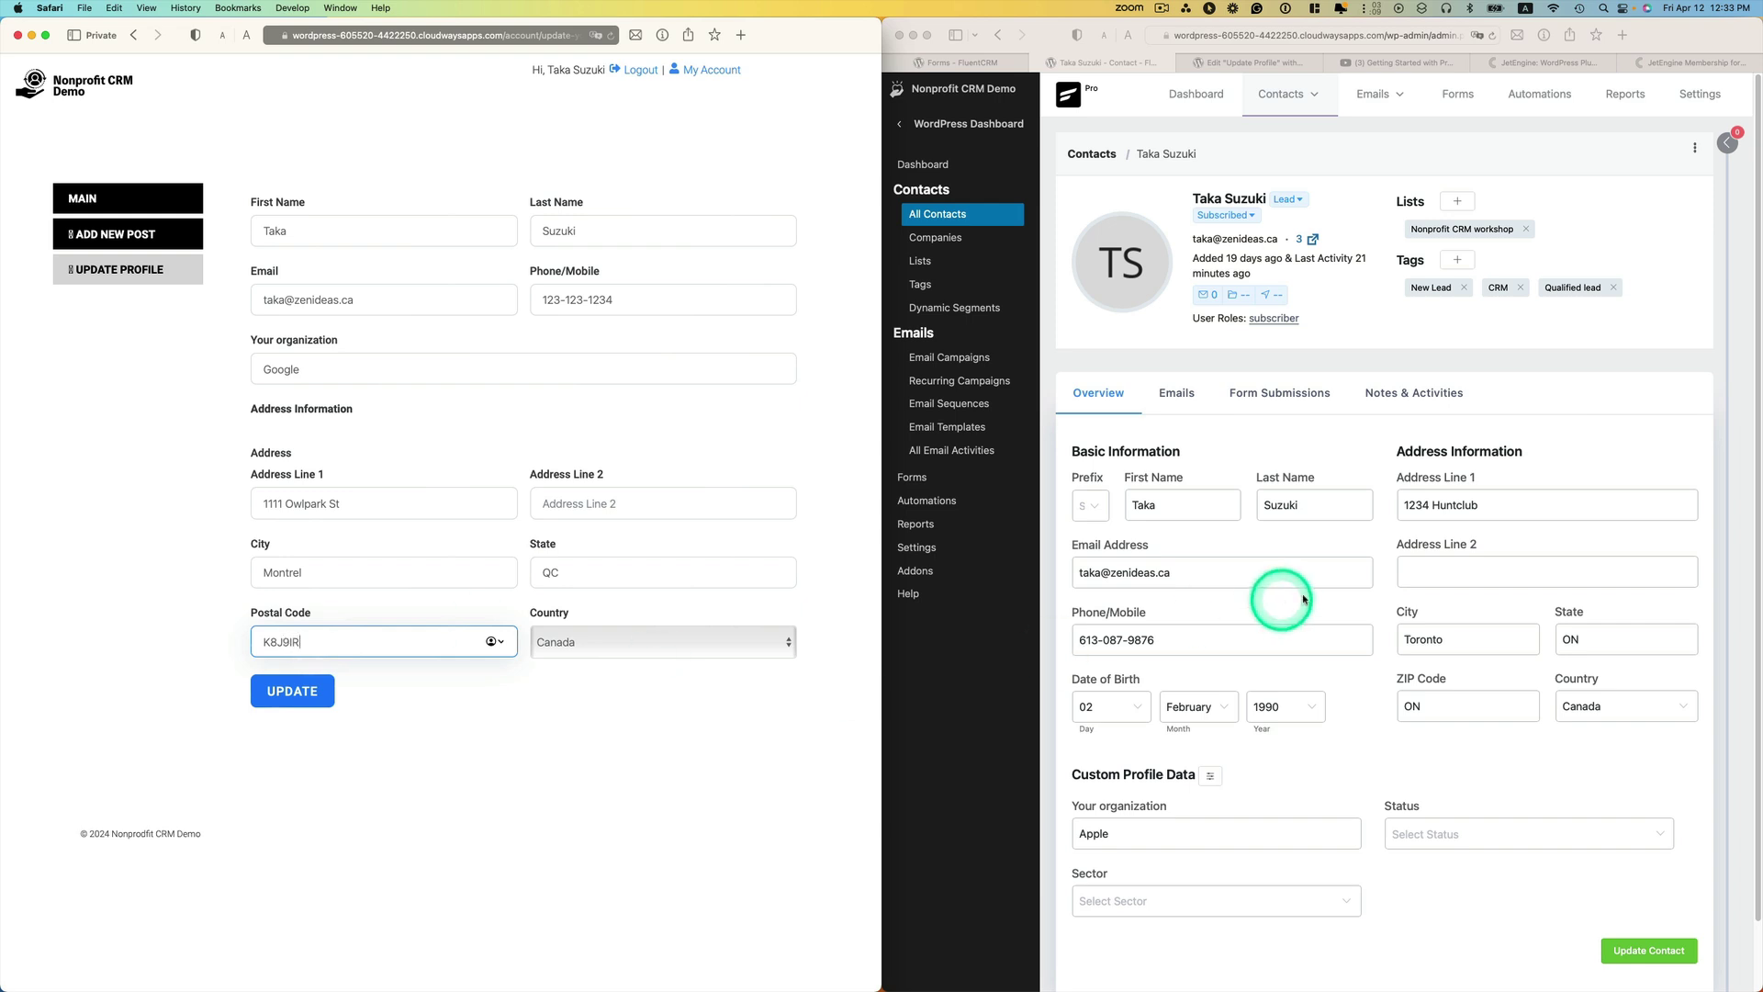
{"action": "left_click", "coordinate": [292, 696]}
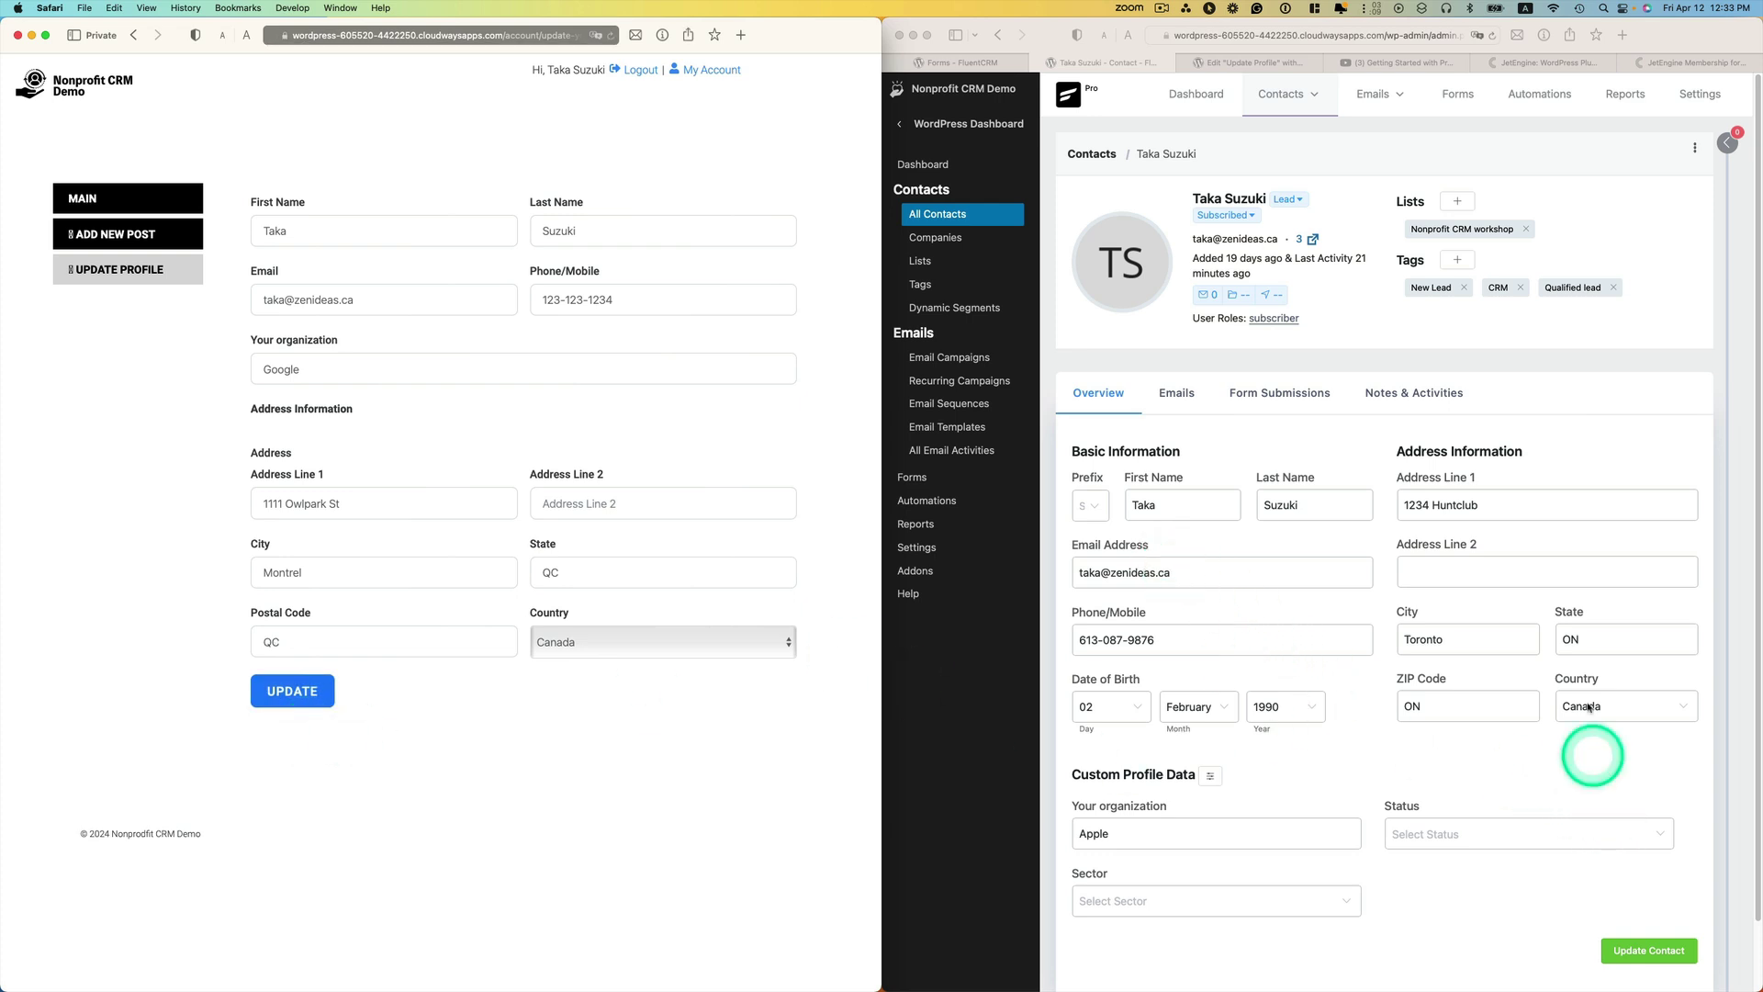
{"action": "left_click", "coordinate": [1491, 36]}
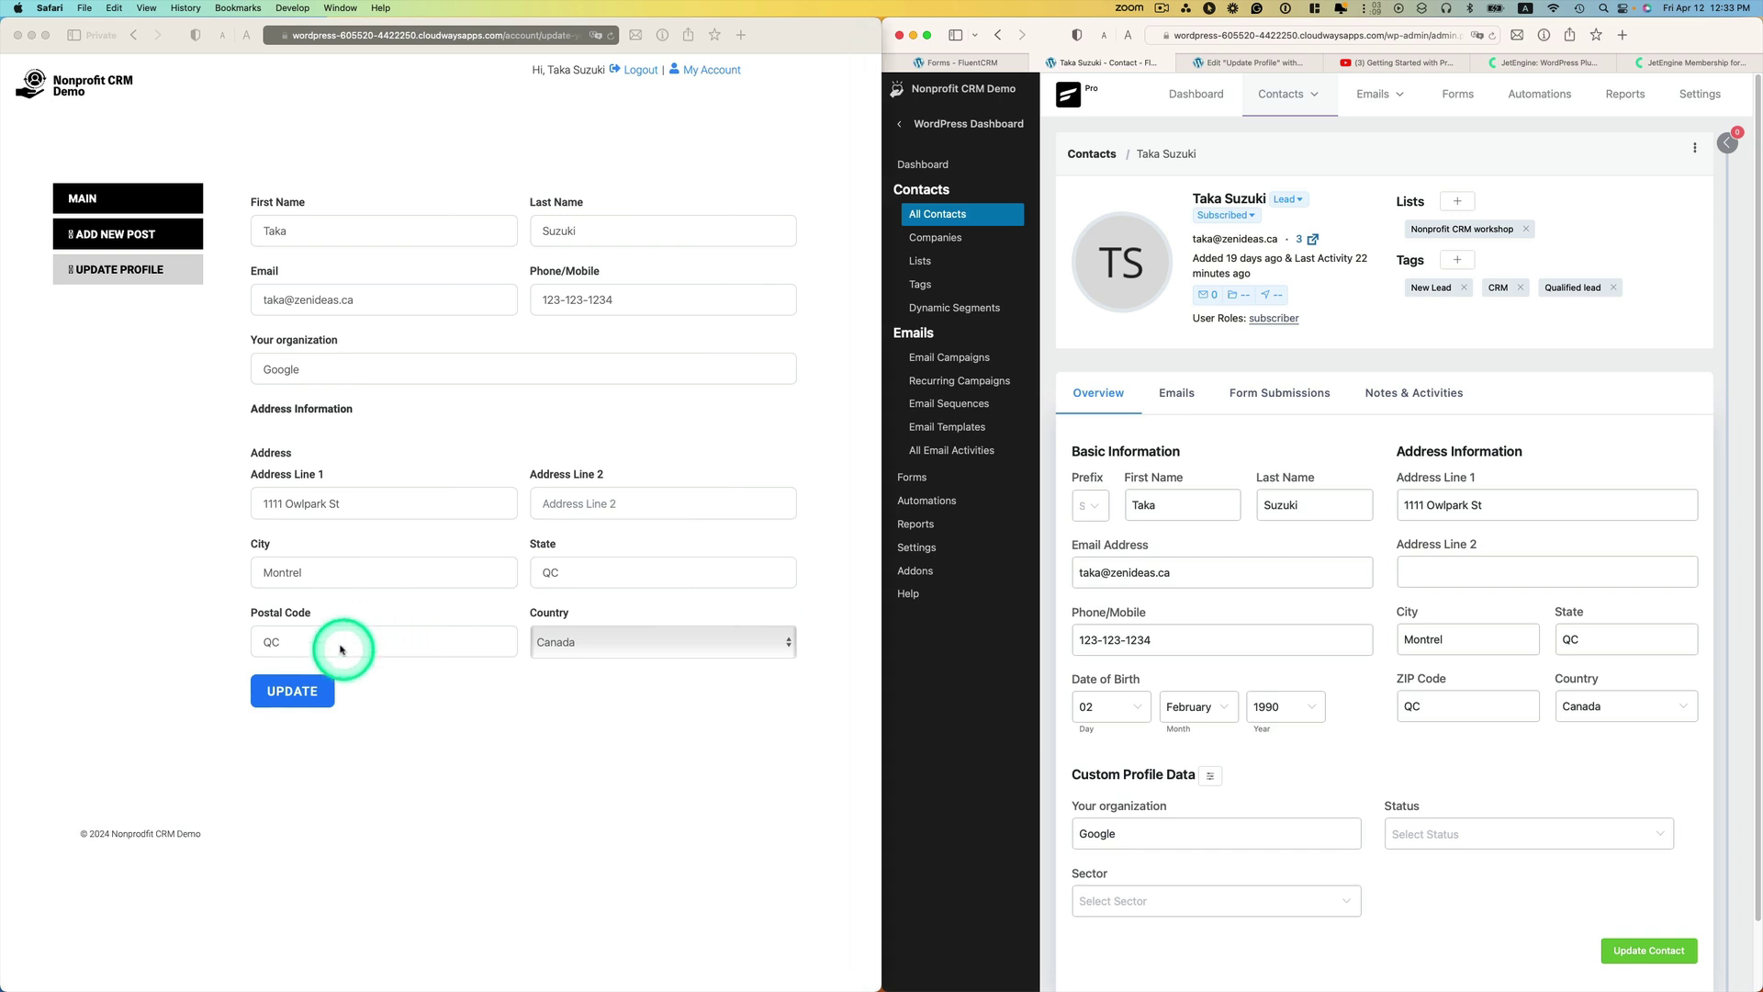
Select the wrong QC postal code, then open the Subscriber information update funnel's trigger mapping
{"action": "left_click", "coordinate": [242, 638]}
{"action": "double_click", "coordinate": [291, 642]}
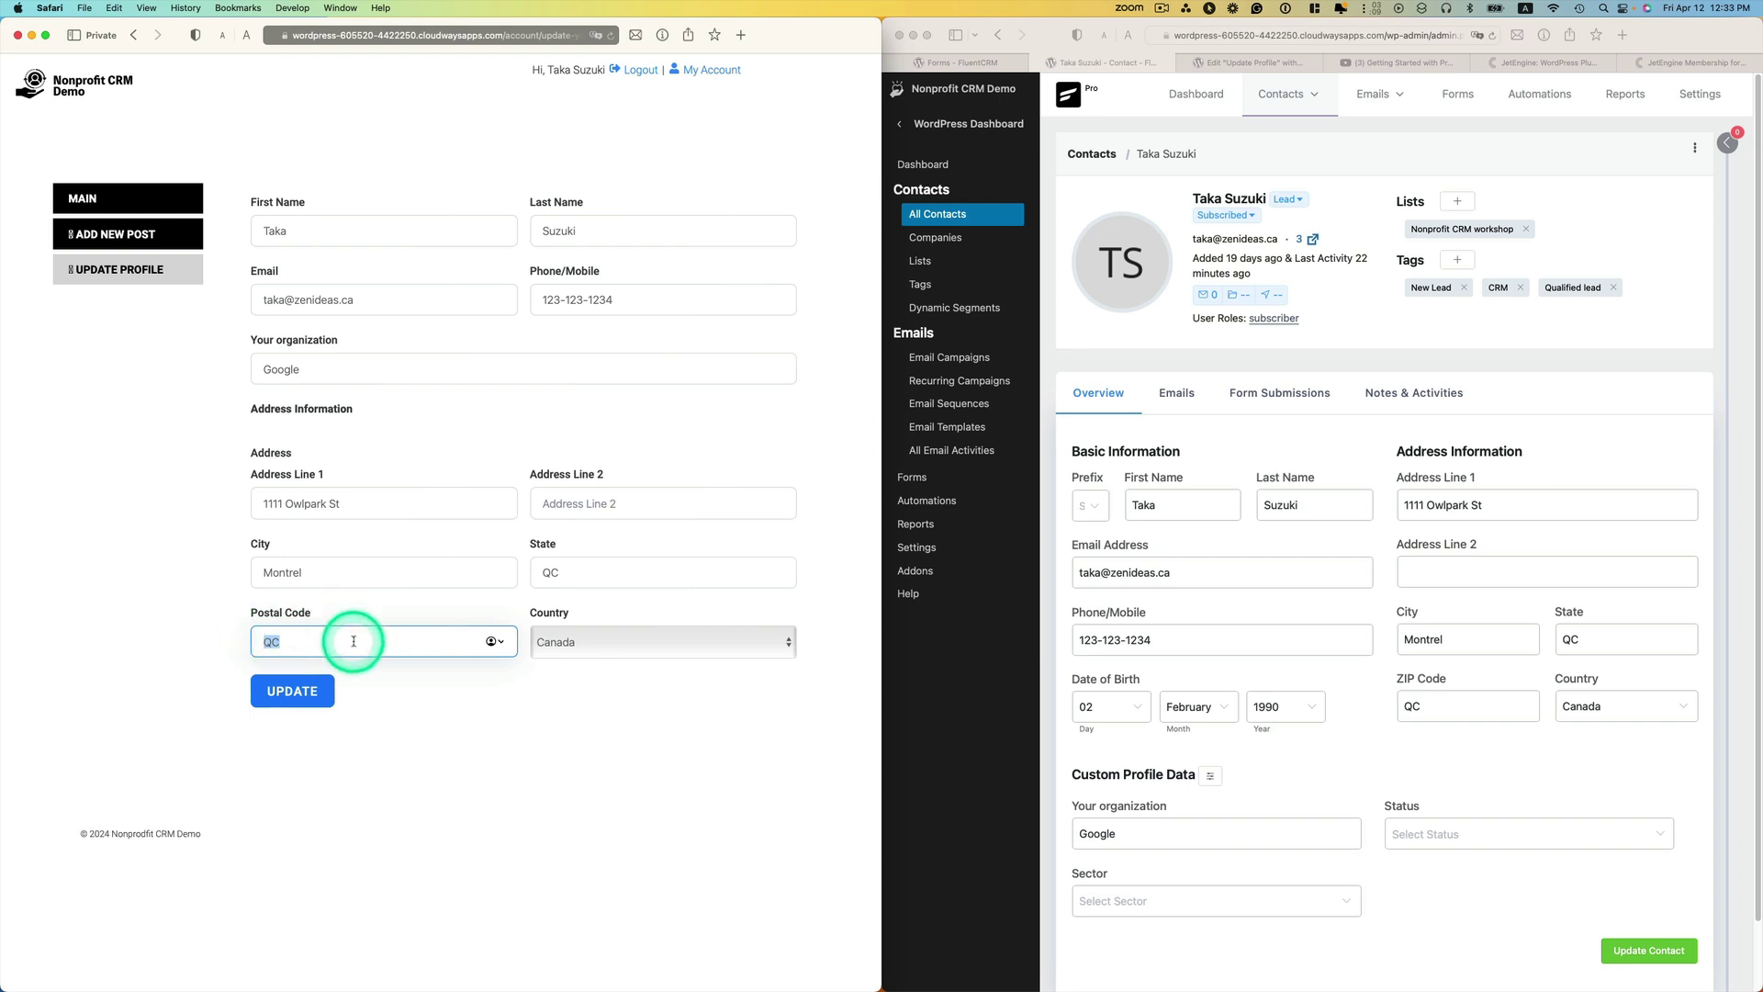
{"action": "key", "text": "super+grave"}
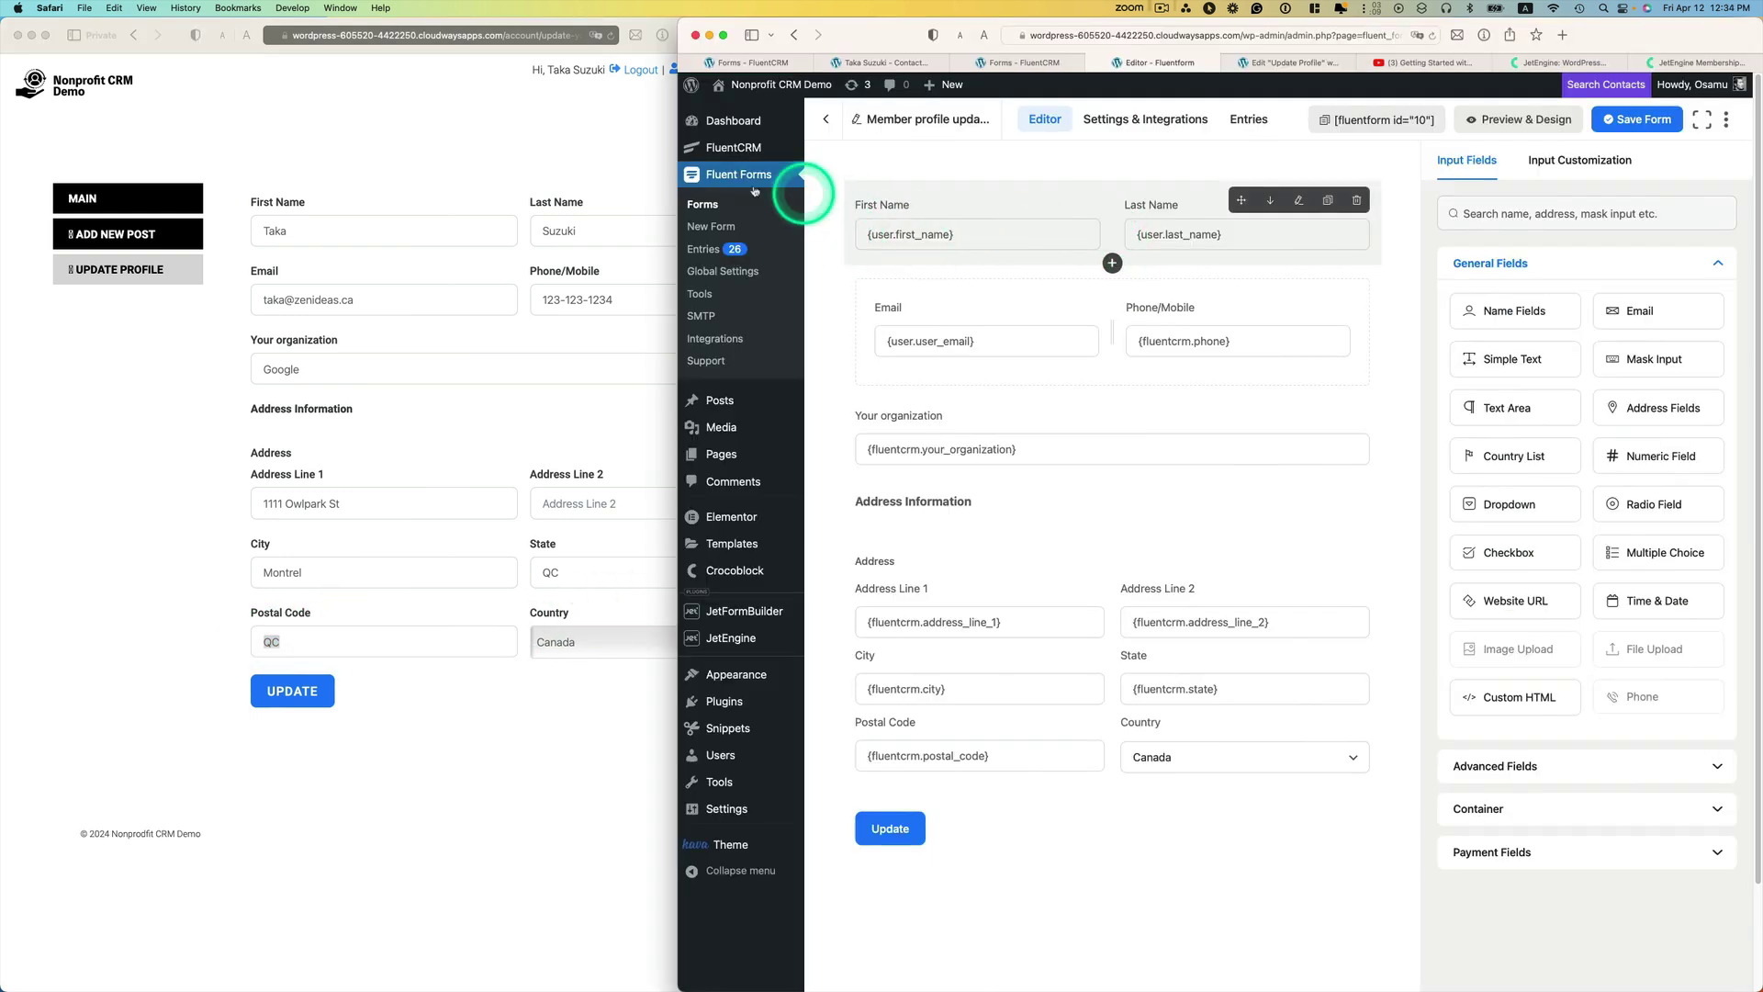
{"action": "mouse_move", "coordinate": [752, 150]}
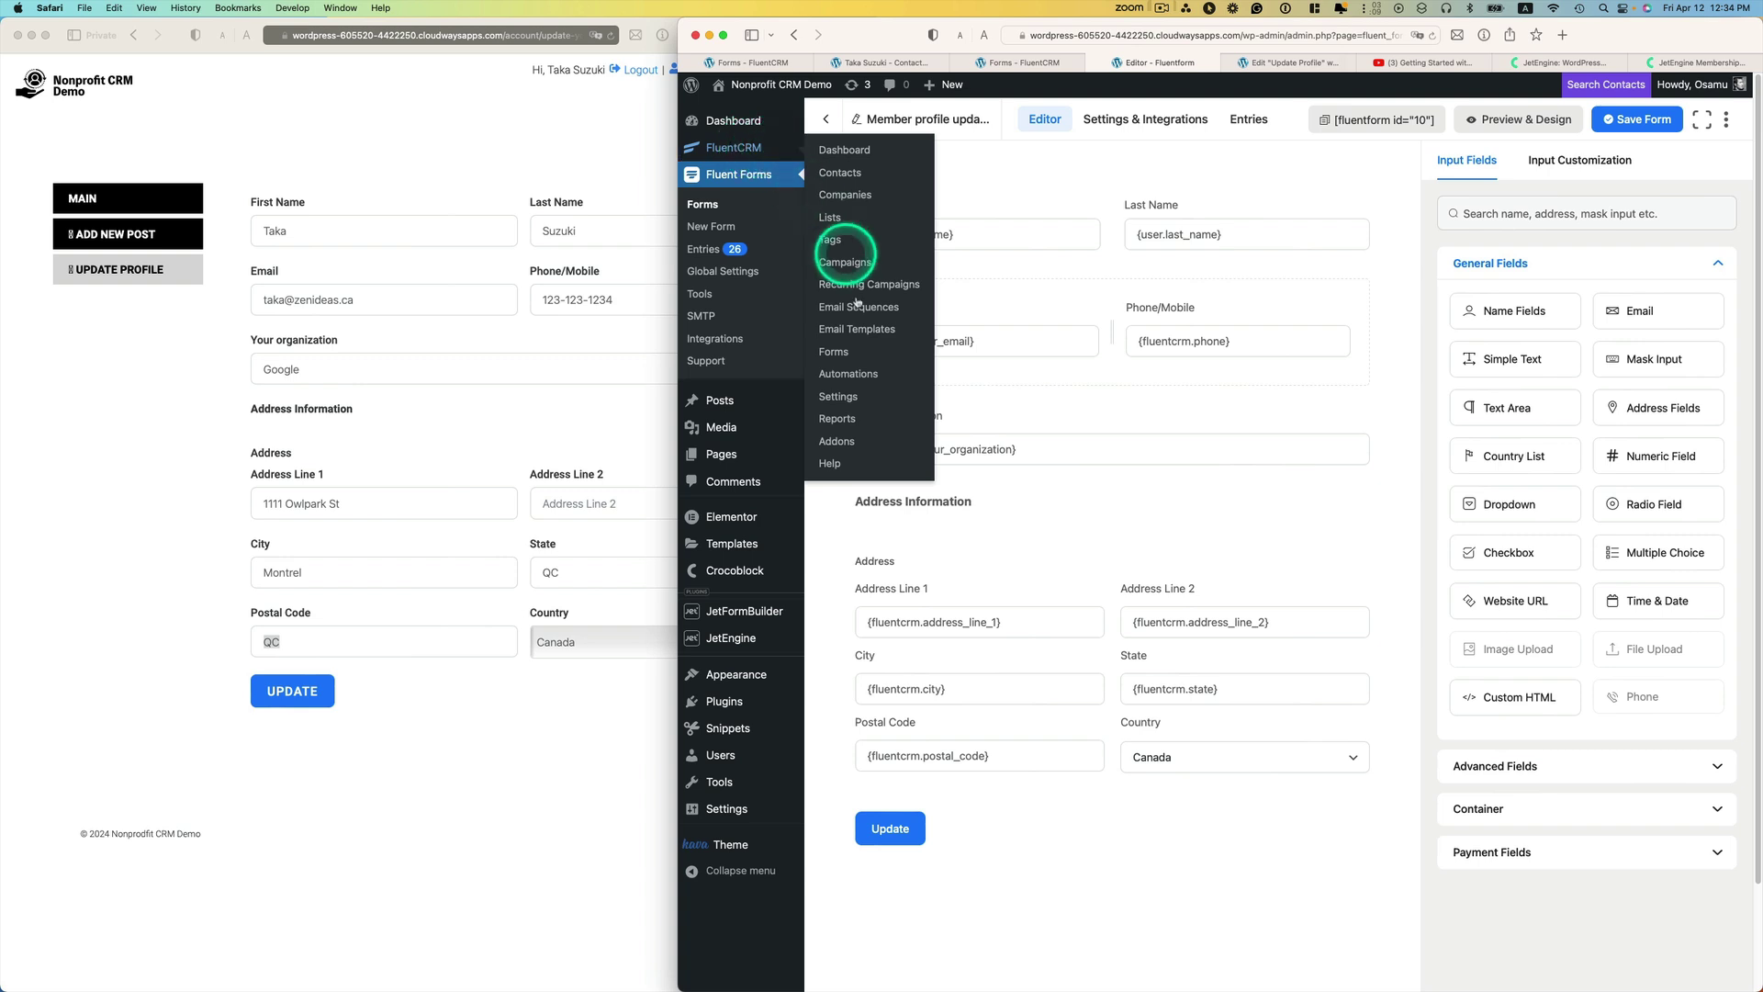
{"action": "left_click", "coordinate": [854, 374]}
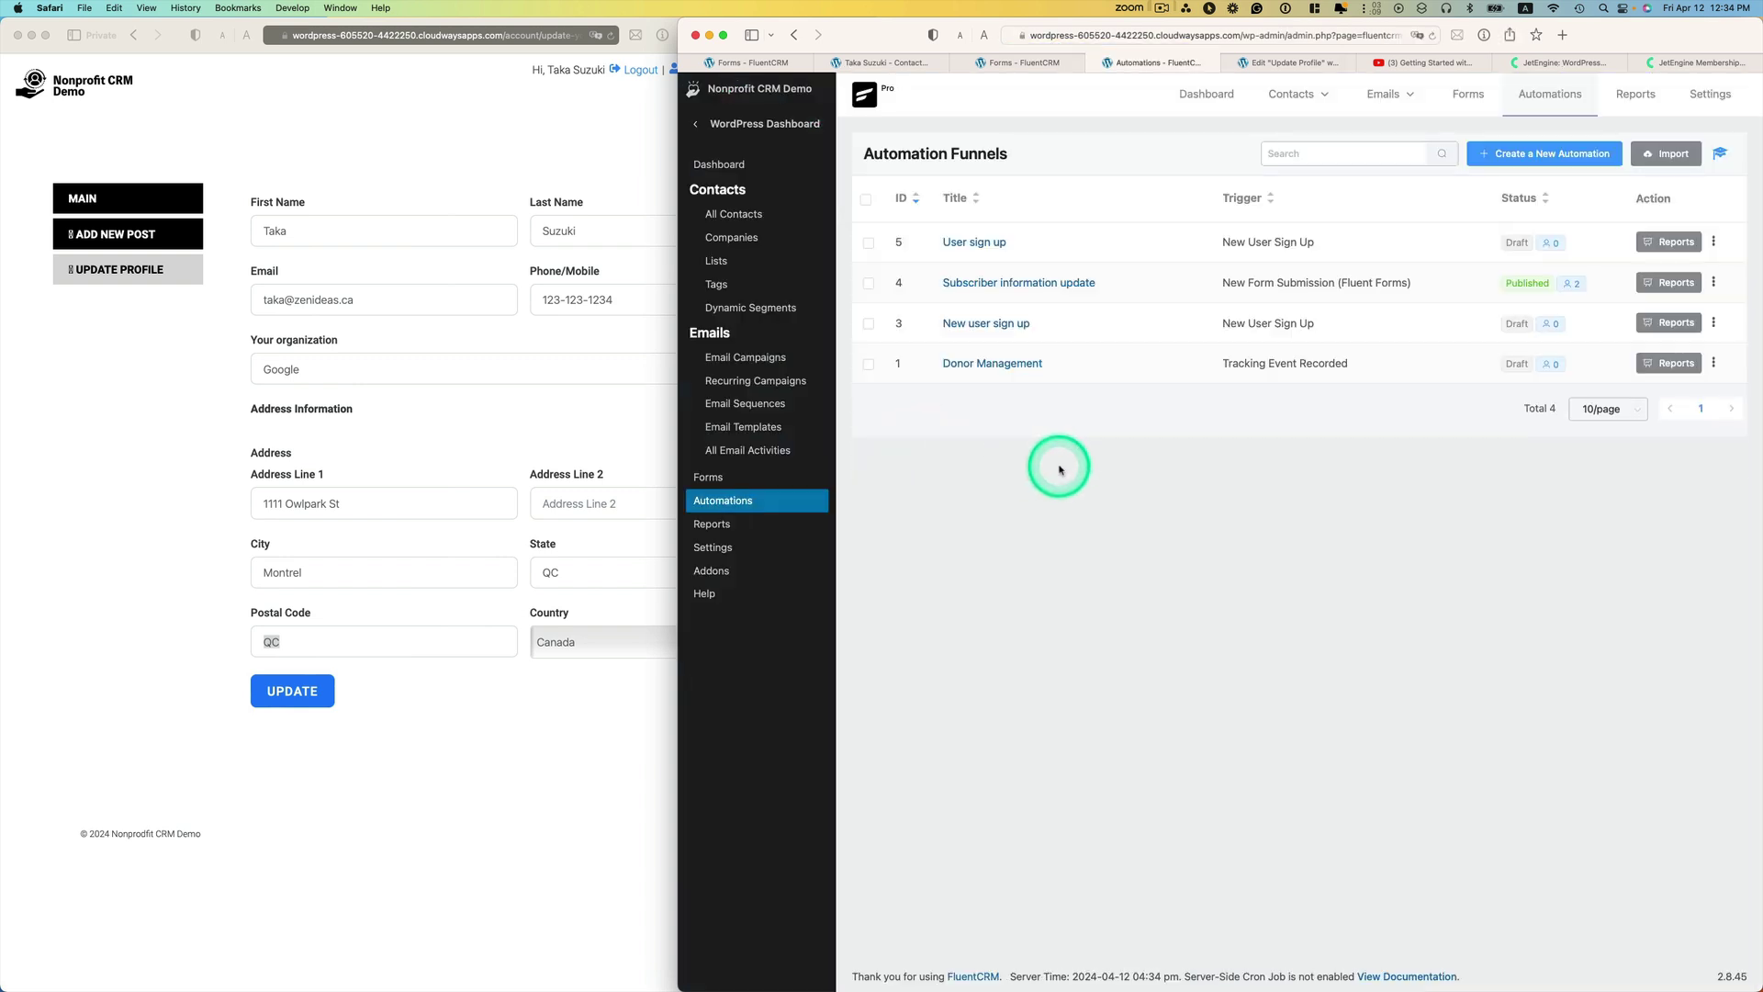
{"action": "left_click", "coordinate": [1052, 282]}
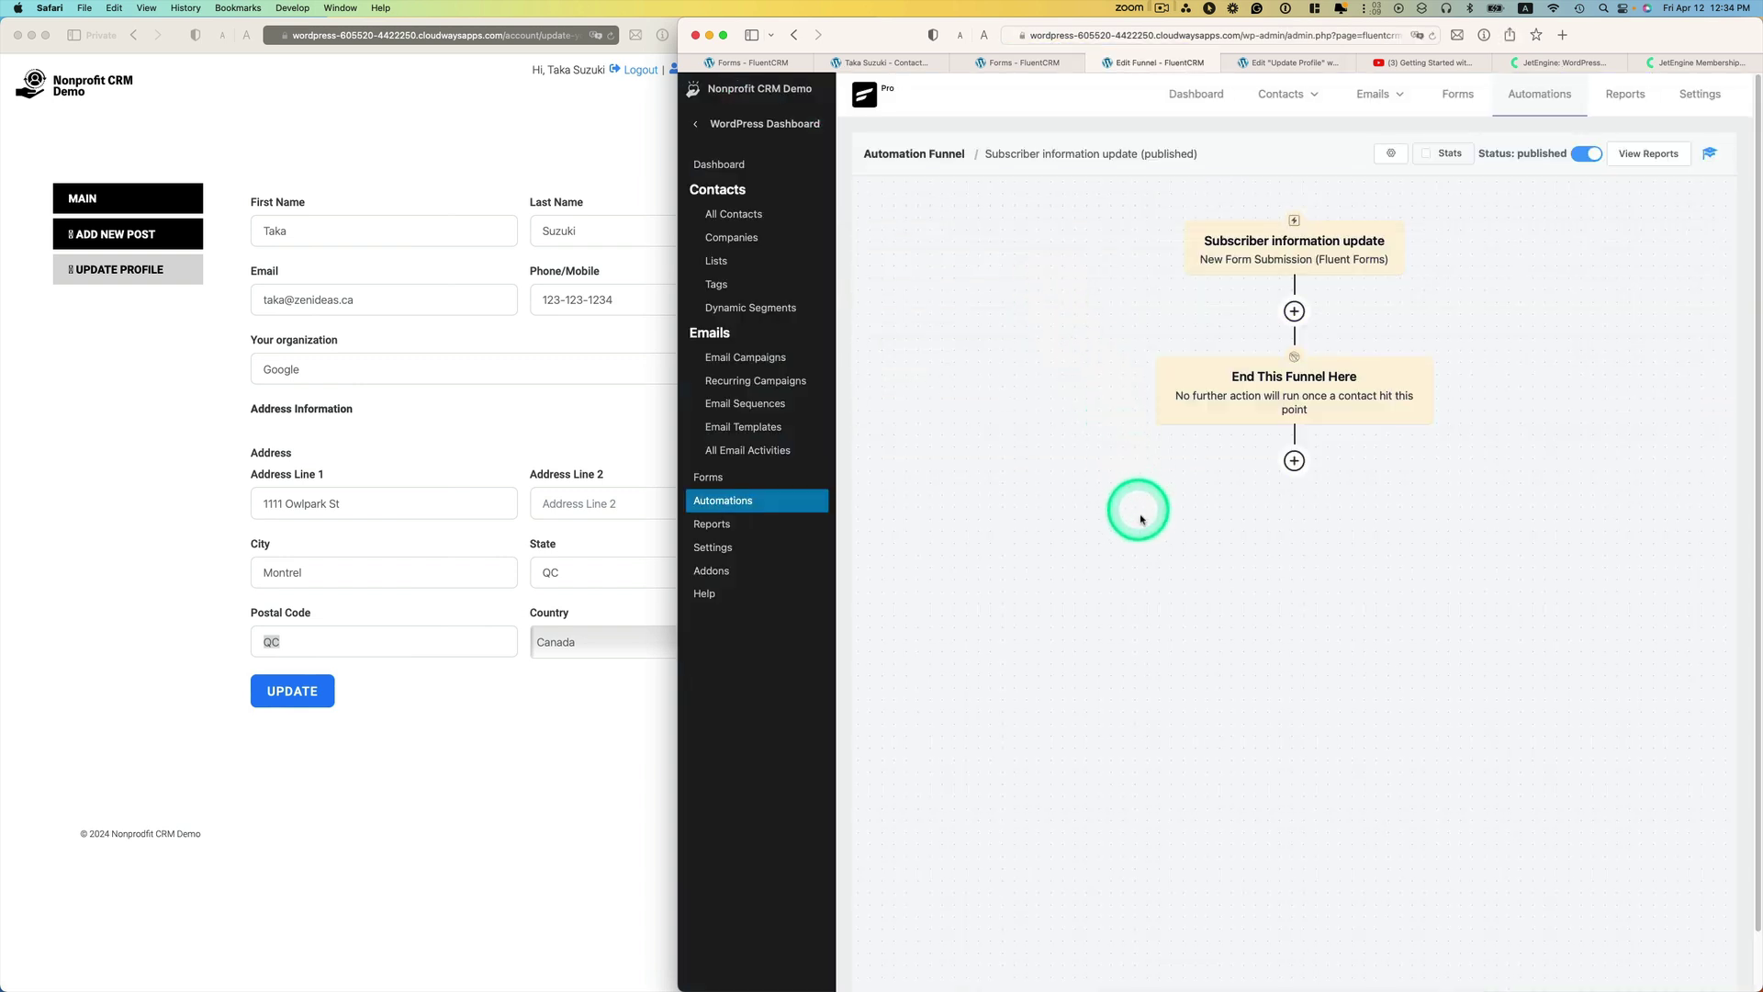
{"action": "left_click", "coordinate": [1260, 254]}
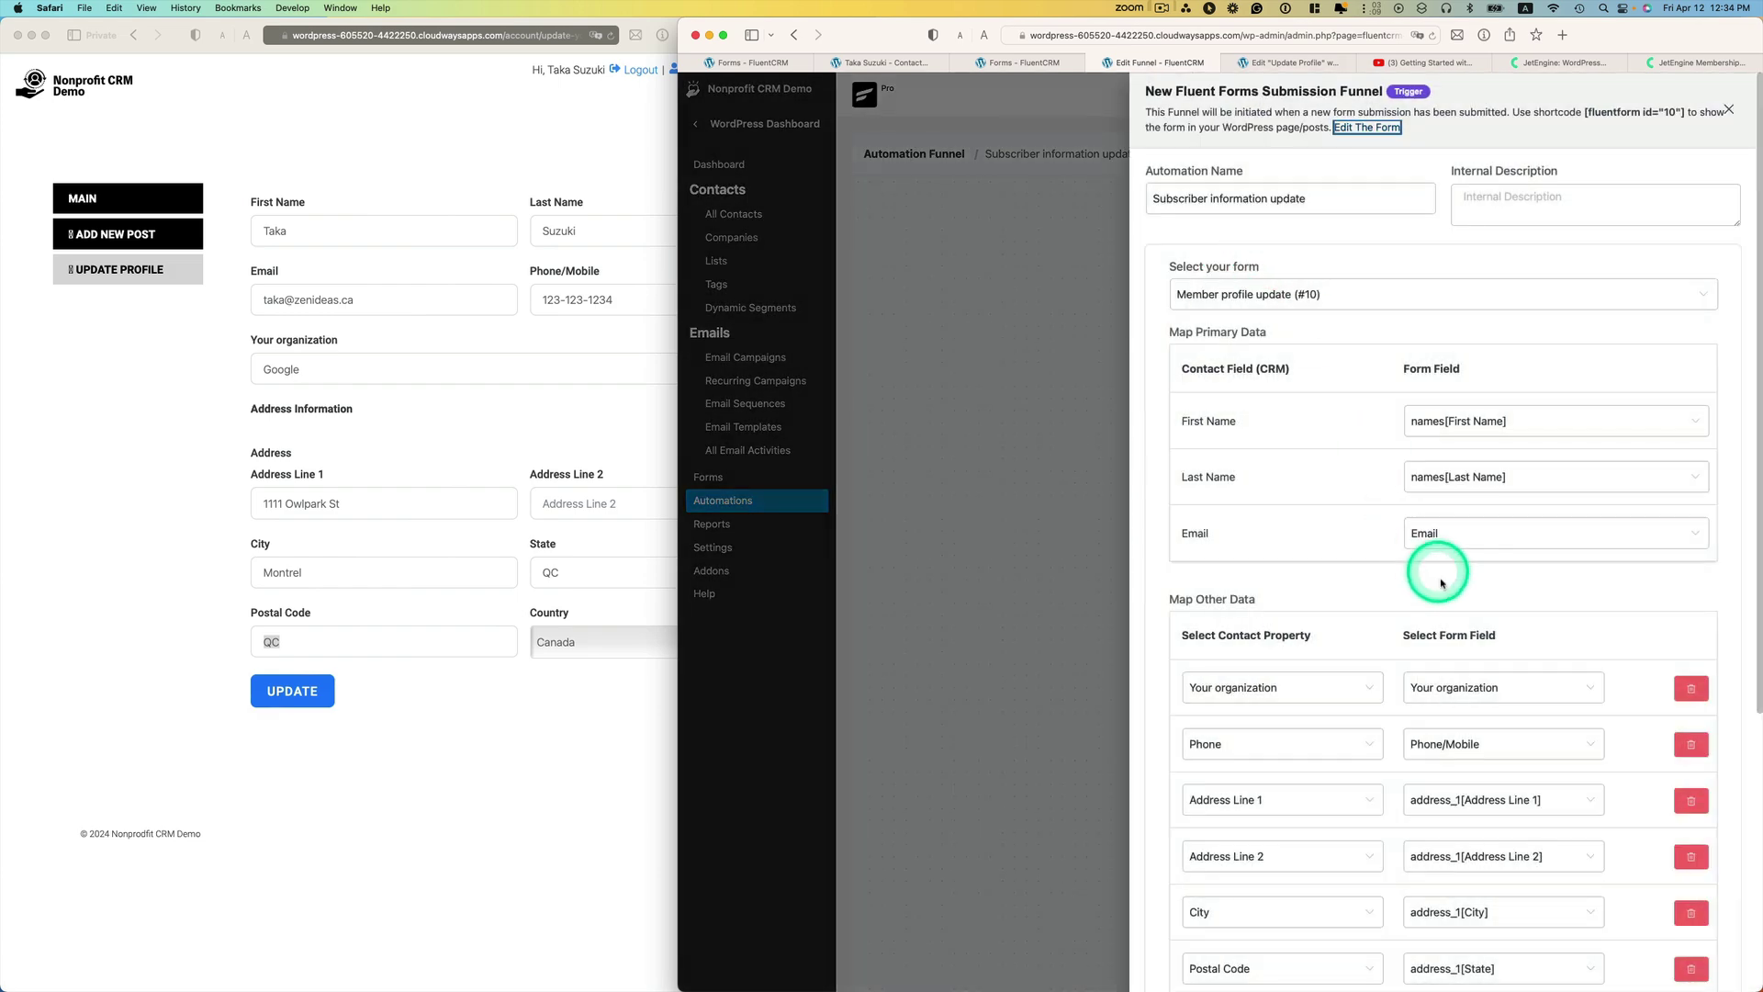
Remap the trigger's Postal Code from address_1[State] to address_1[Postal Code] and save the settings
{"action": "scroll", "coordinate": [1466, 754], "scroll_direction": "down", "scroll_amount": 5}
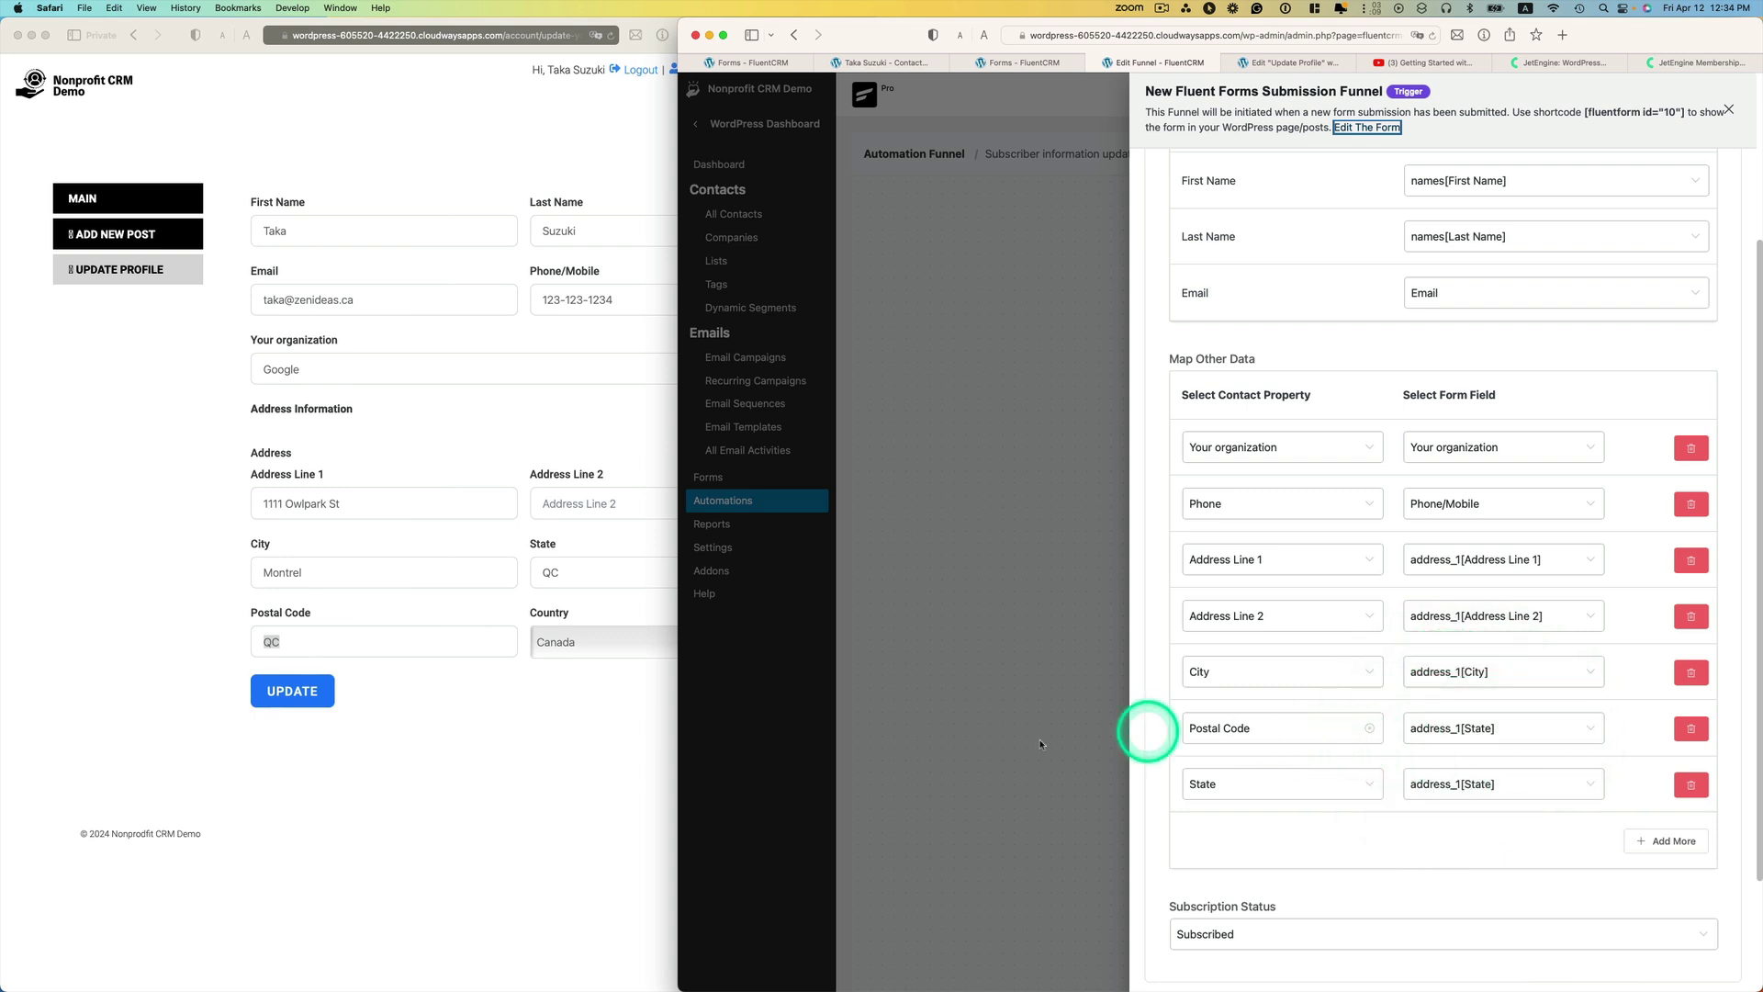
{"action": "left_click", "coordinate": [1589, 728]}
{"action": "left_click", "coordinate": [1586, 735]}
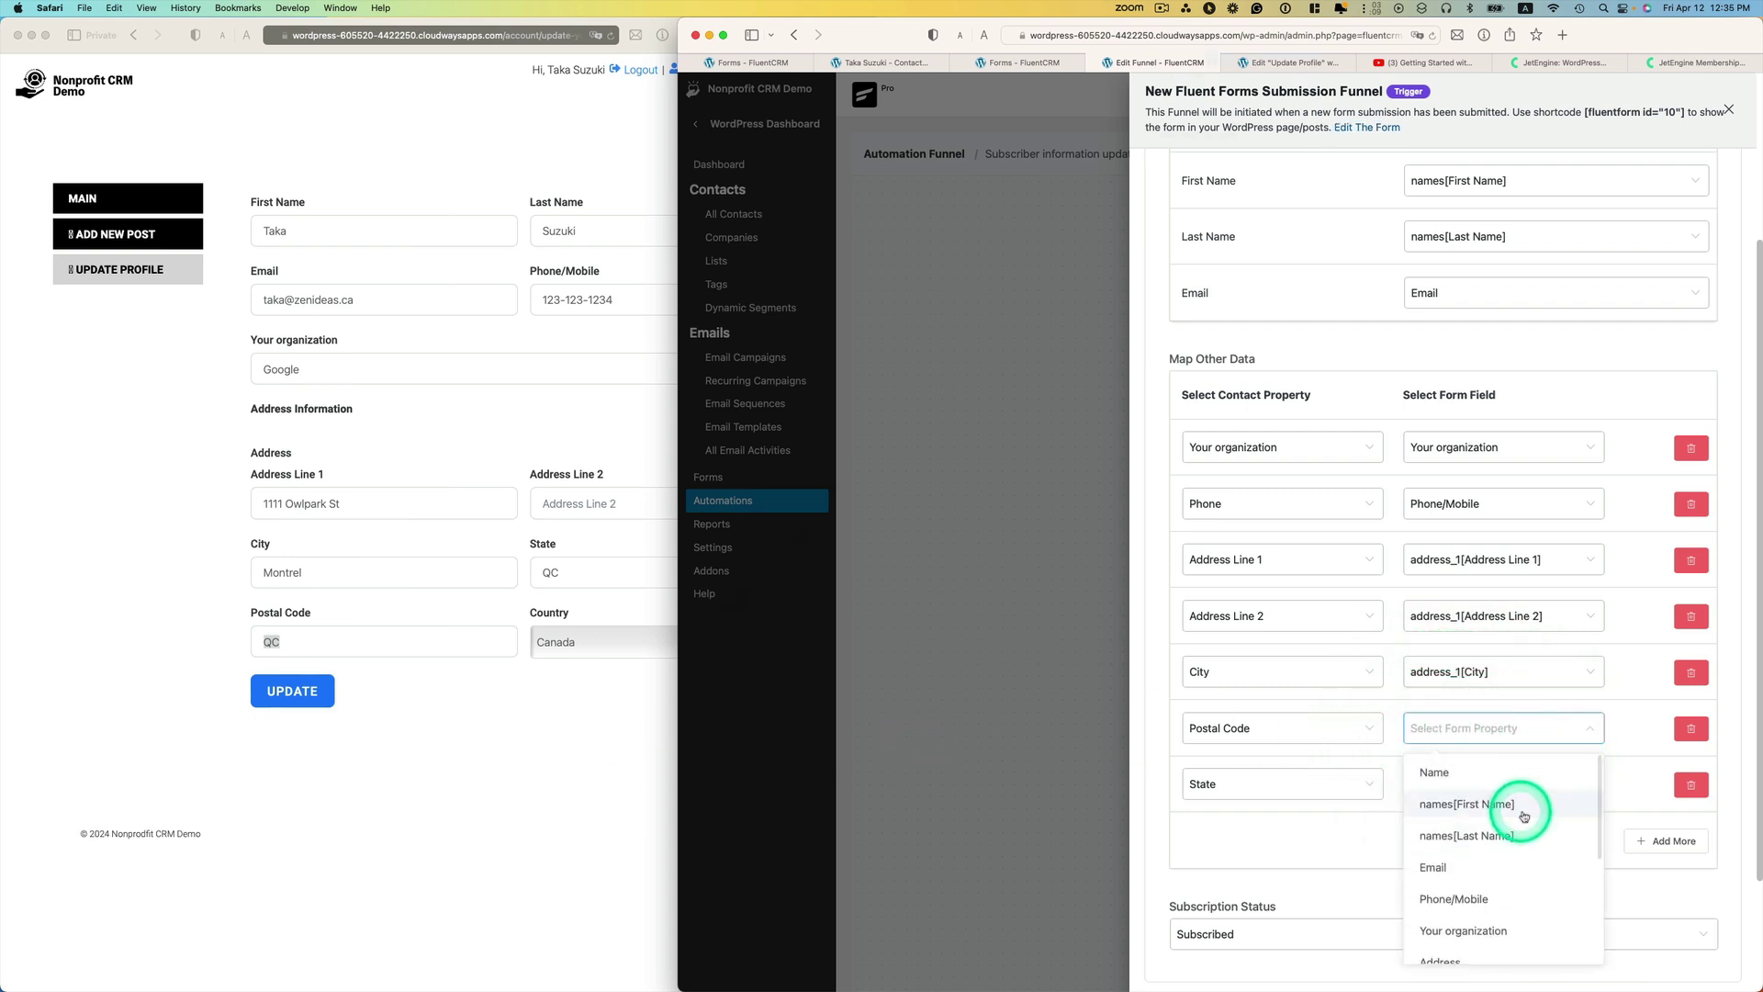
{"action": "scroll", "coordinate": [1533, 820], "scroll_direction": "down", "scroll_amount": 2}
{"action": "scroll", "coordinate": [1535, 821], "scroll_direction": "down", "scroll_amount": 3}
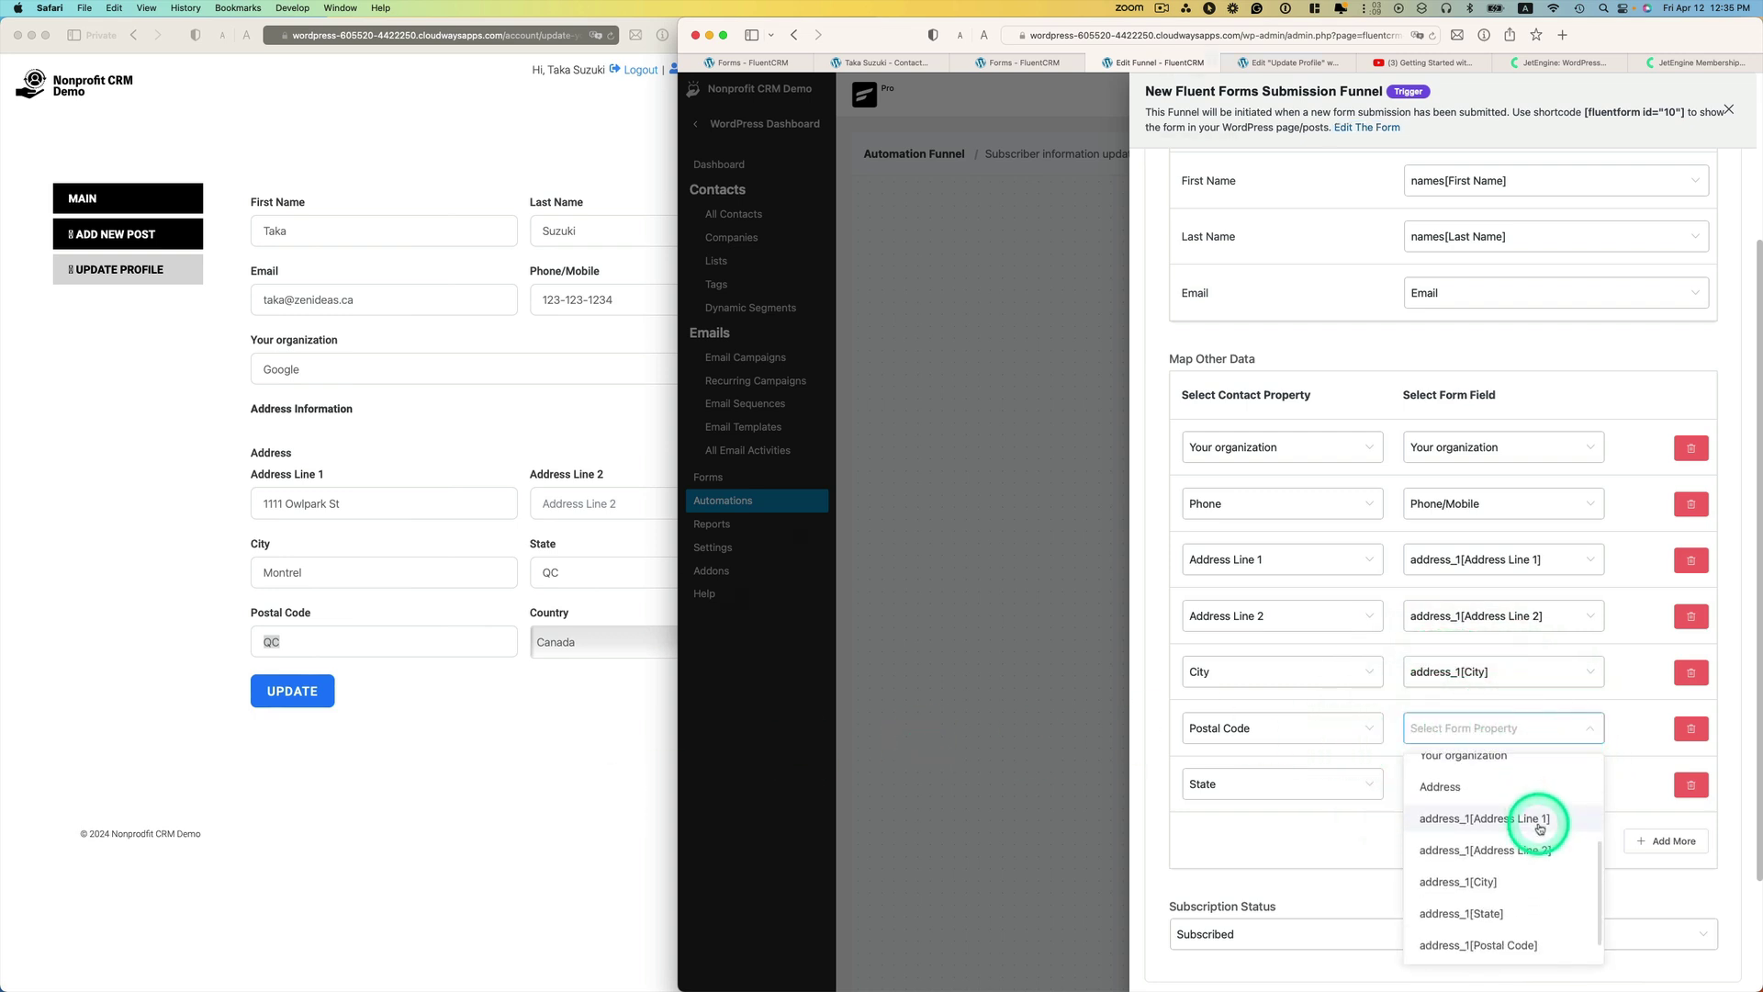
{"action": "left_click", "coordinate": [1514, 935]}
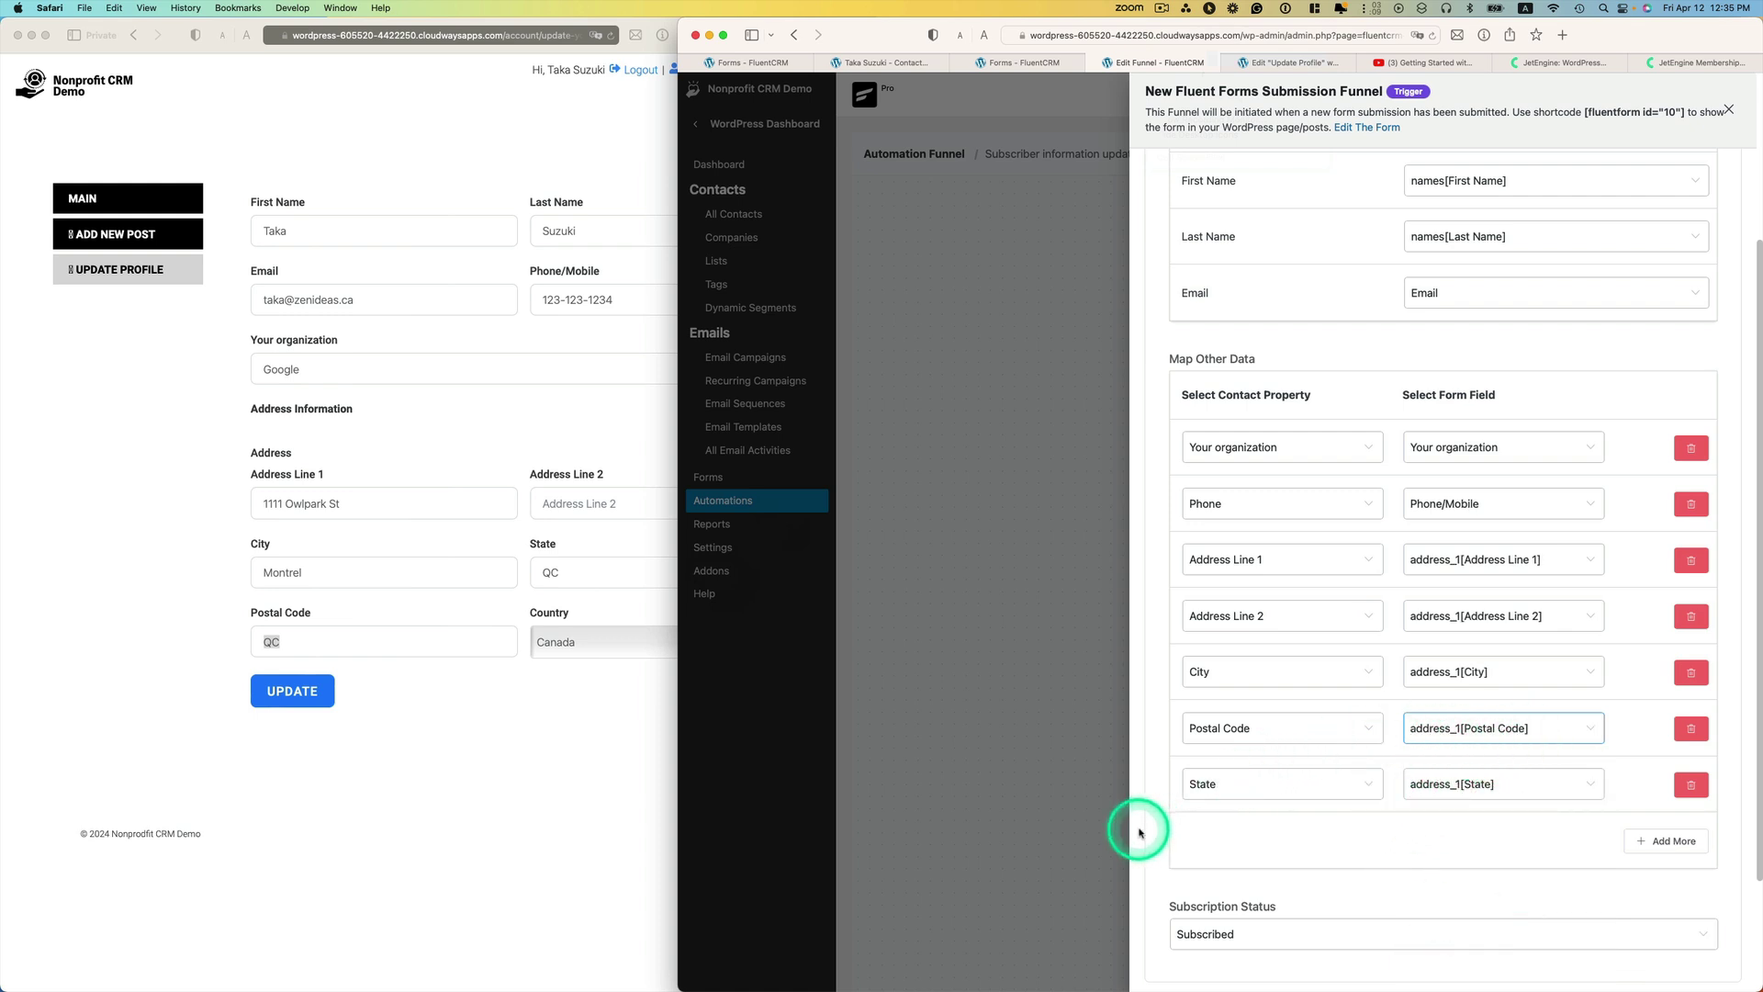
{"action": "scroll", "coordinate": [1142, 825], "scroll_direction": "down", "scroll_amount": 3}
{"action": "left_click", "coordinate": [1208, 976]}
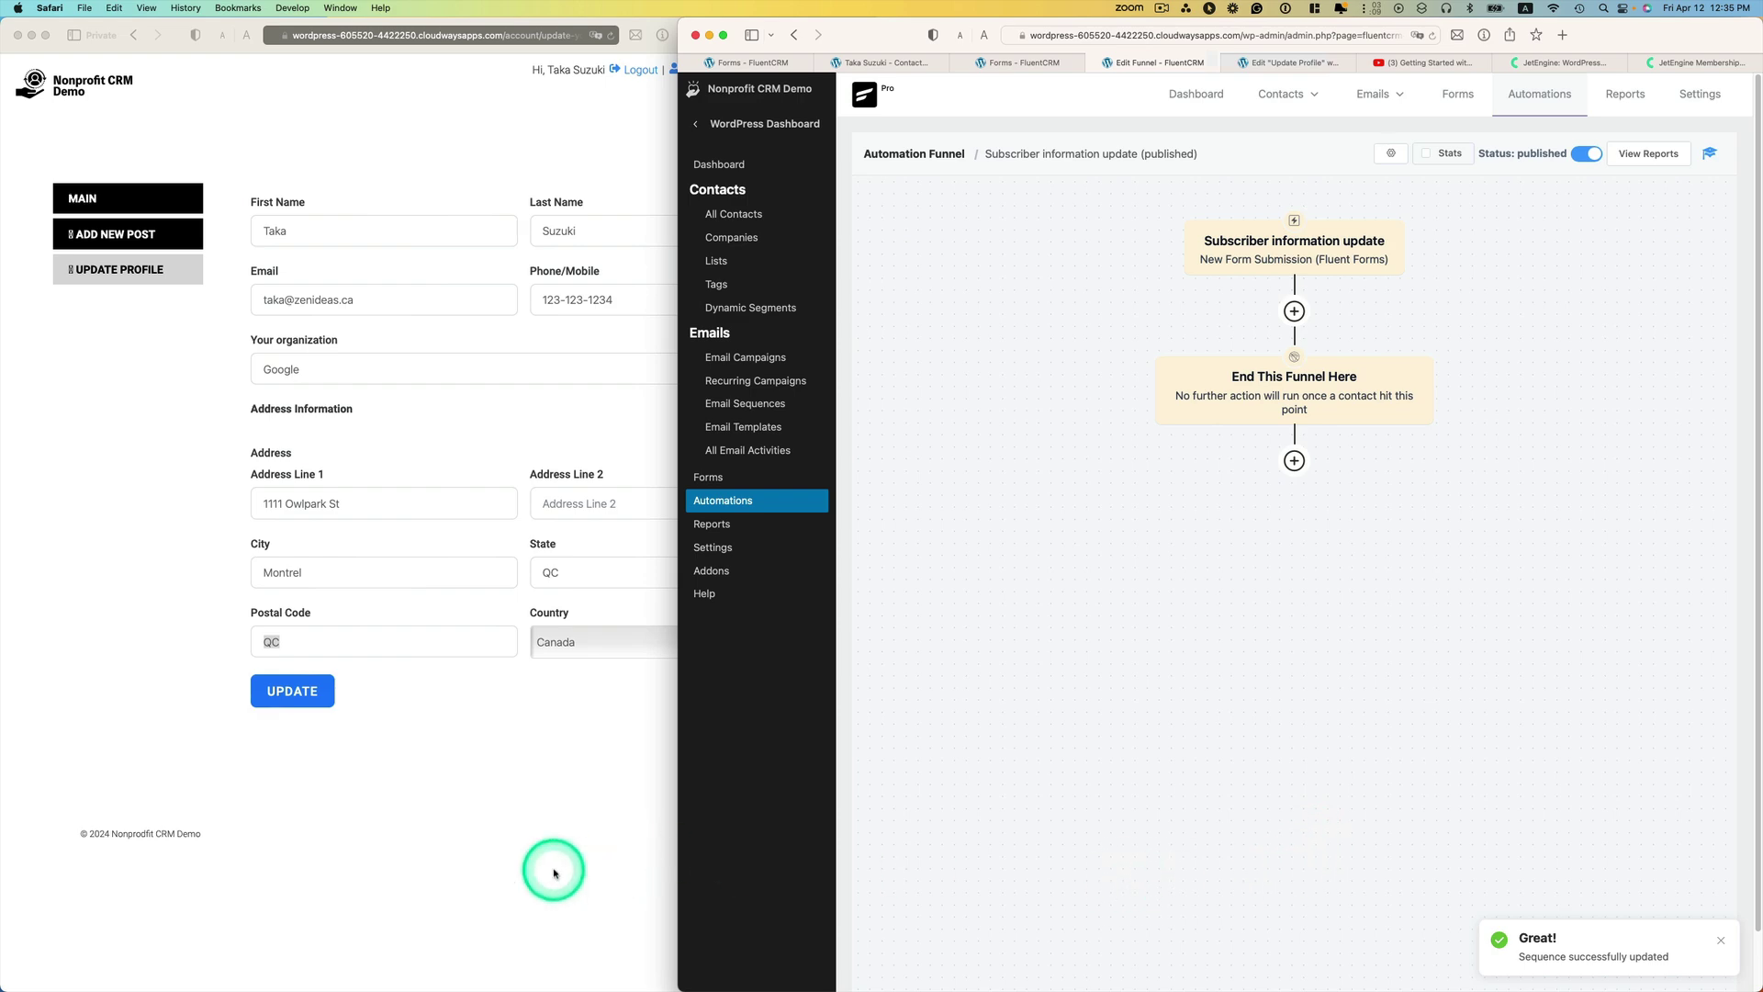
Resubmit the profile form with a new postal code and reload the CRM contact to verify ZIP Code
{"action": "left_click", "coordinate": [1055, 64]}
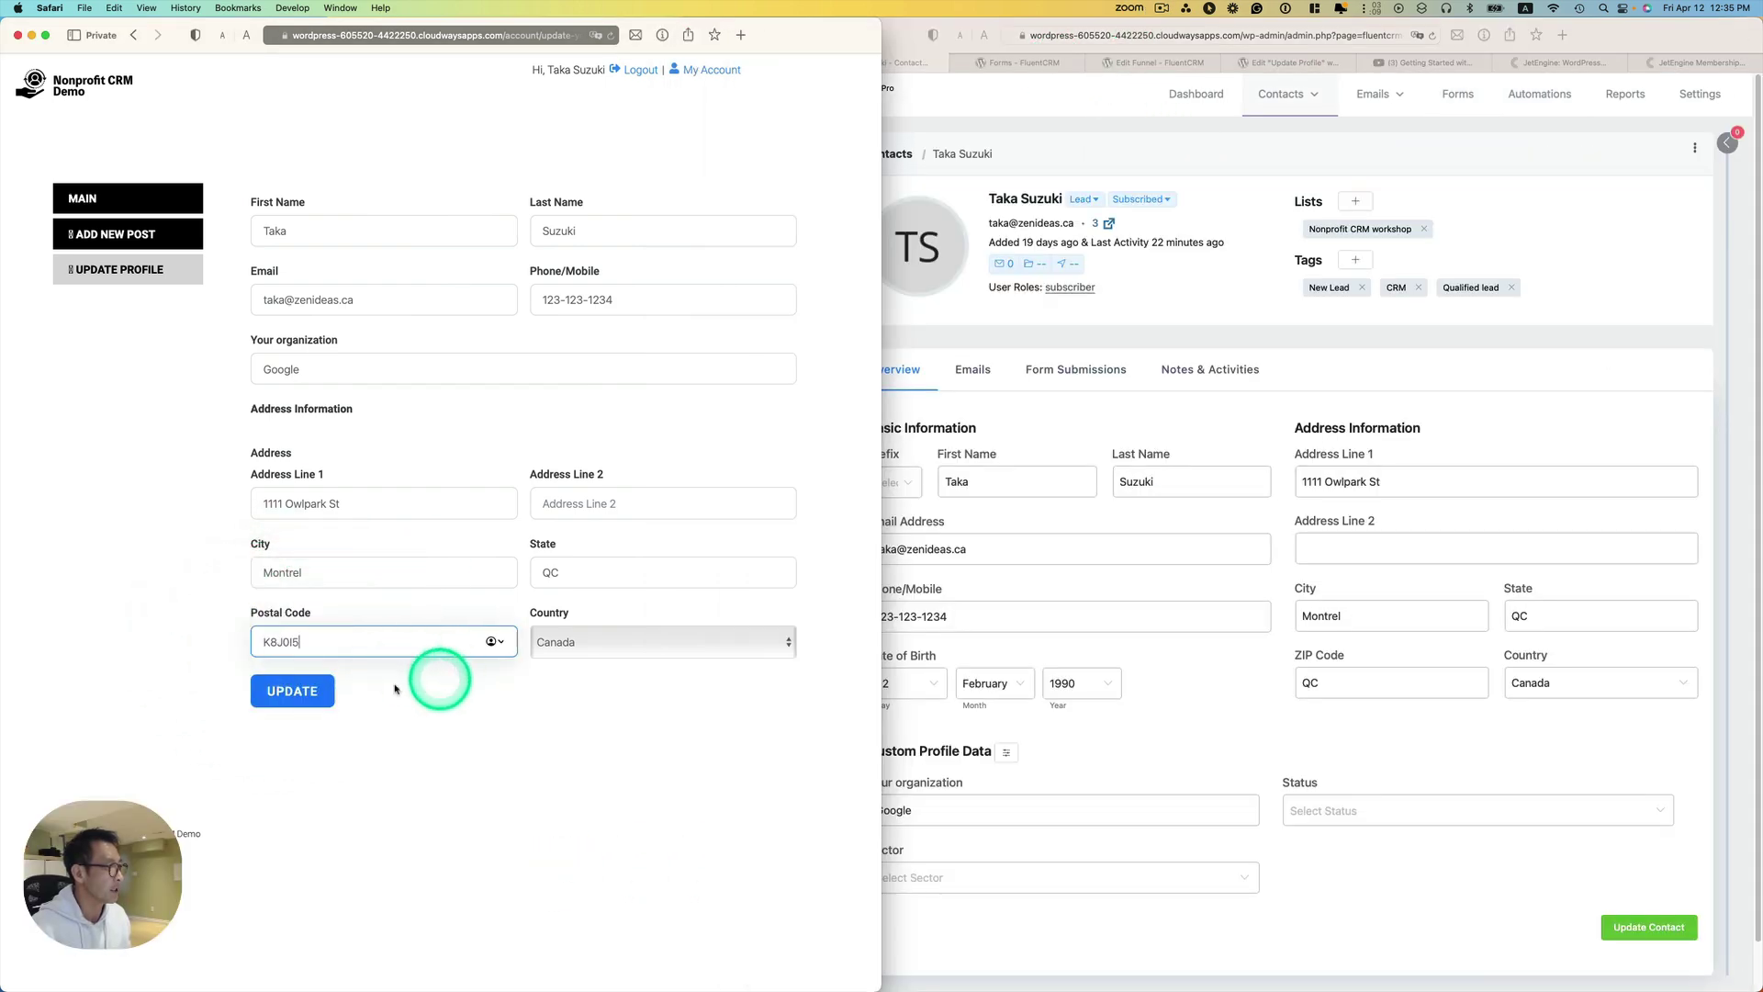
{"action": "left_click", "coordinate": [333, 693]}
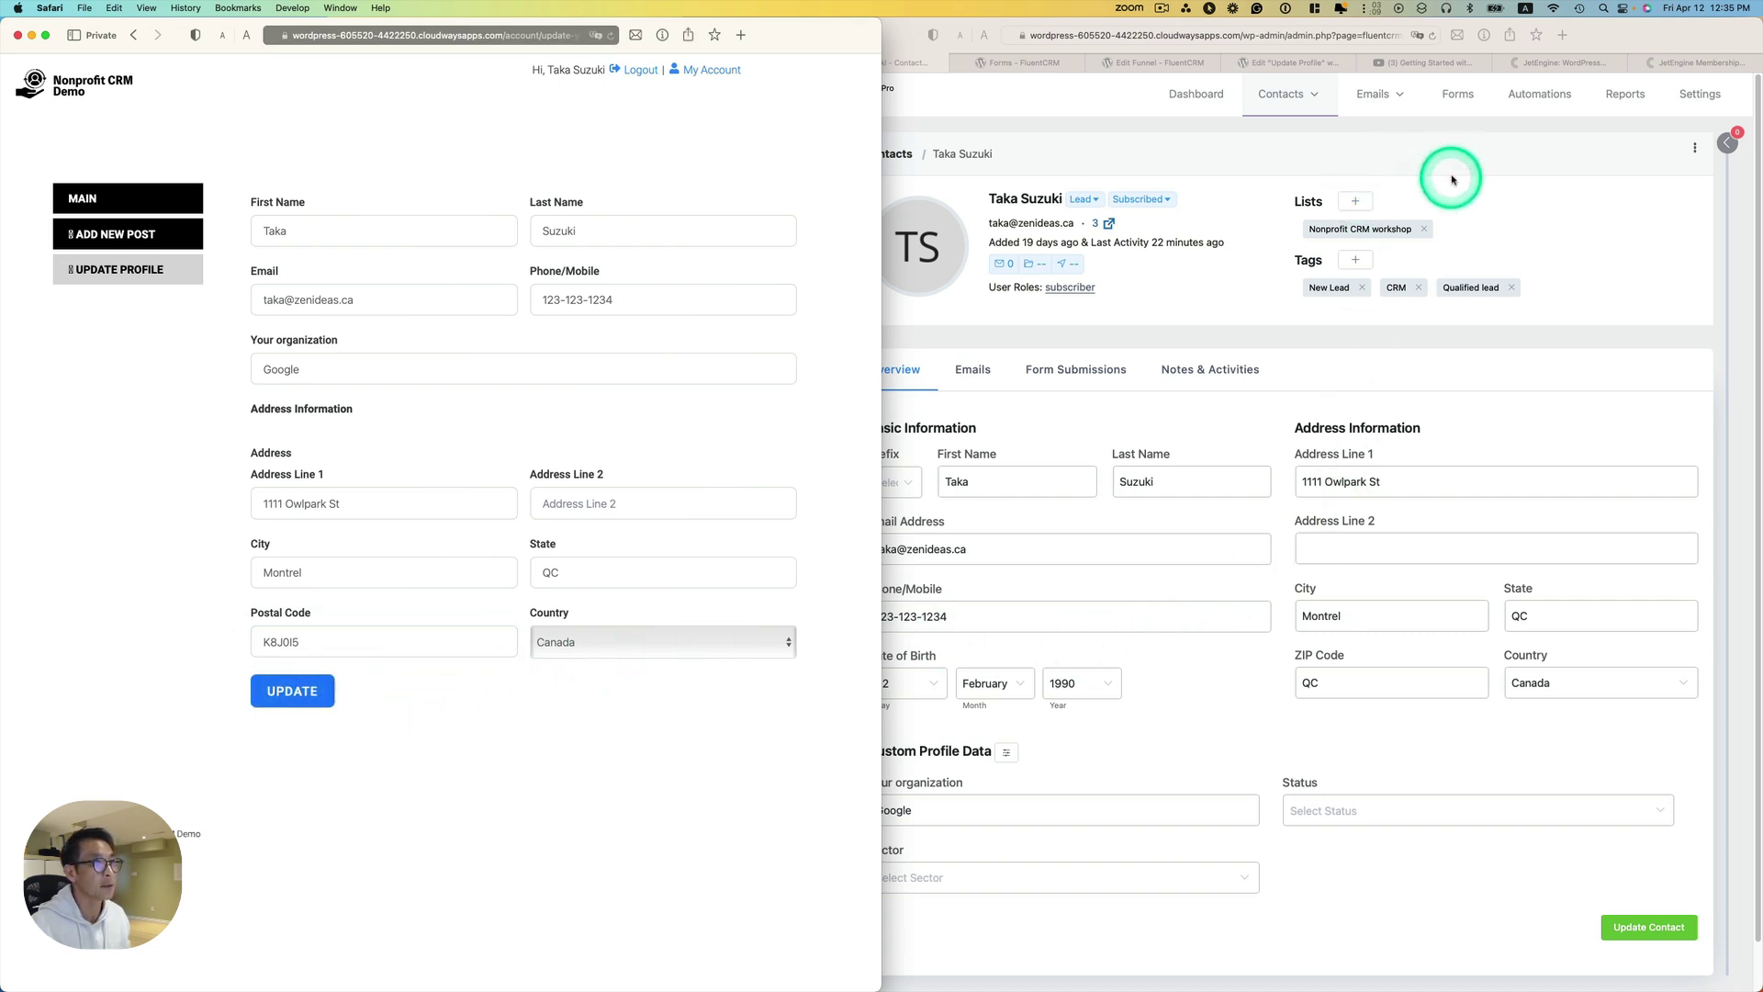
{"action": "left_click", "coordinate": [1451, 177]}
{"action": "key", "text": "super+r"}
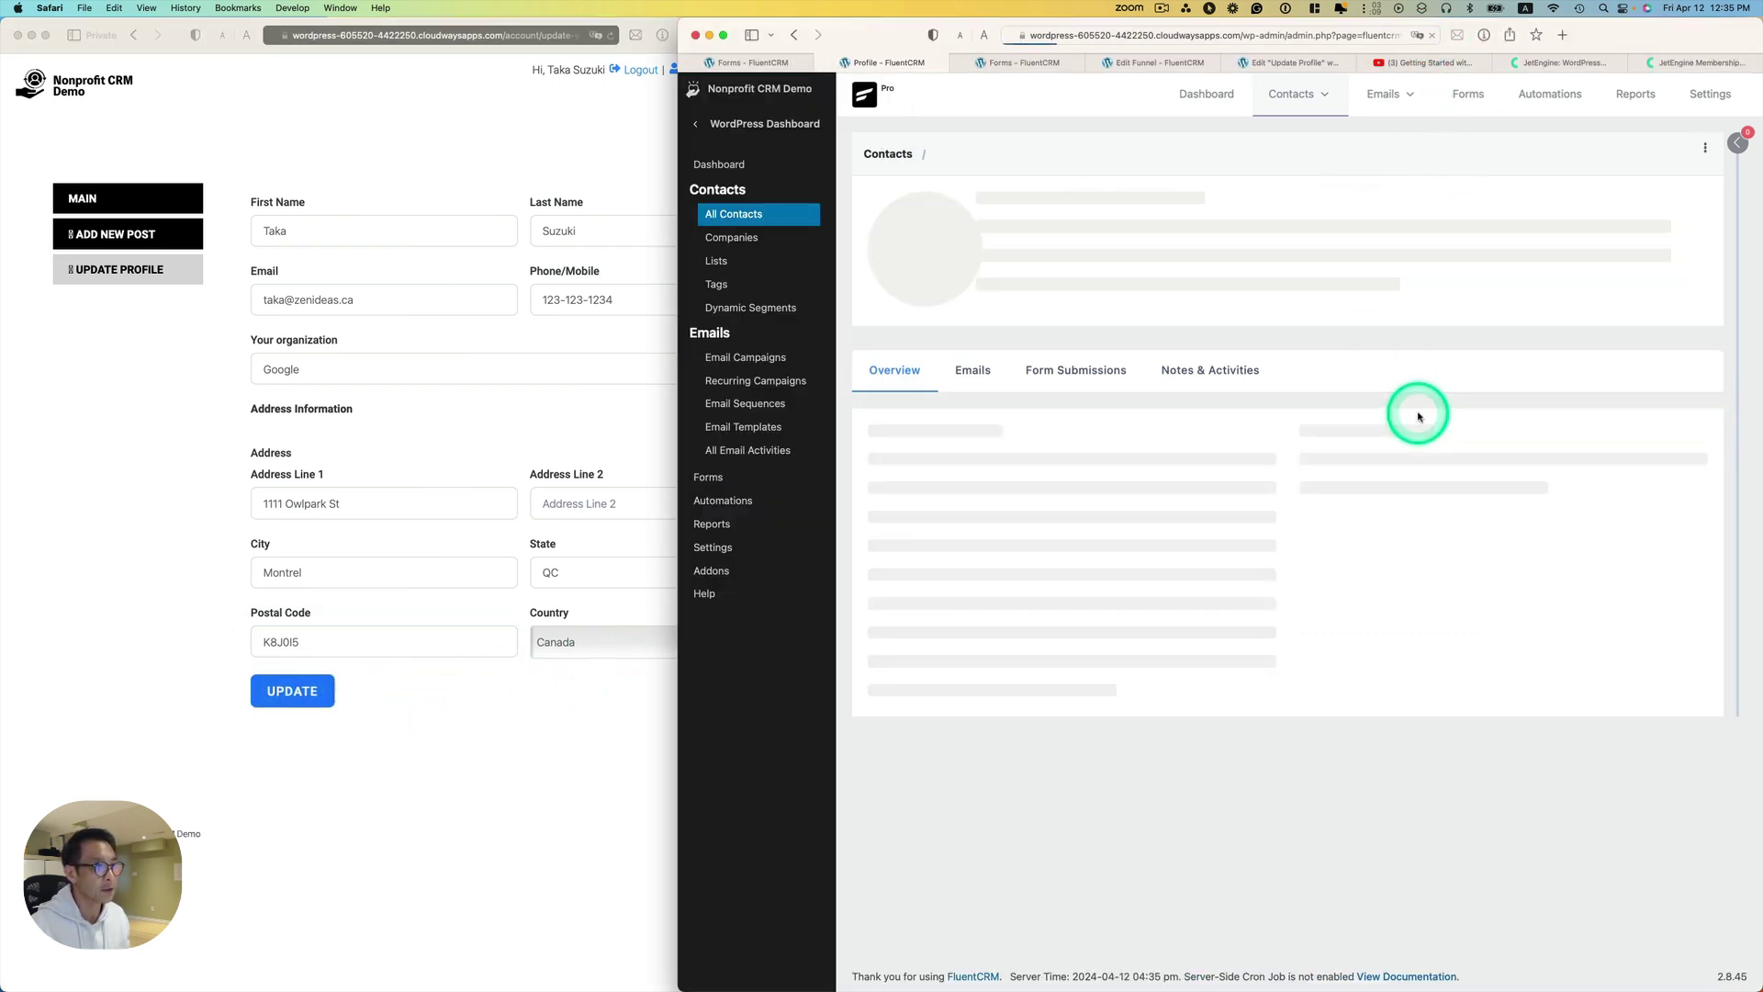